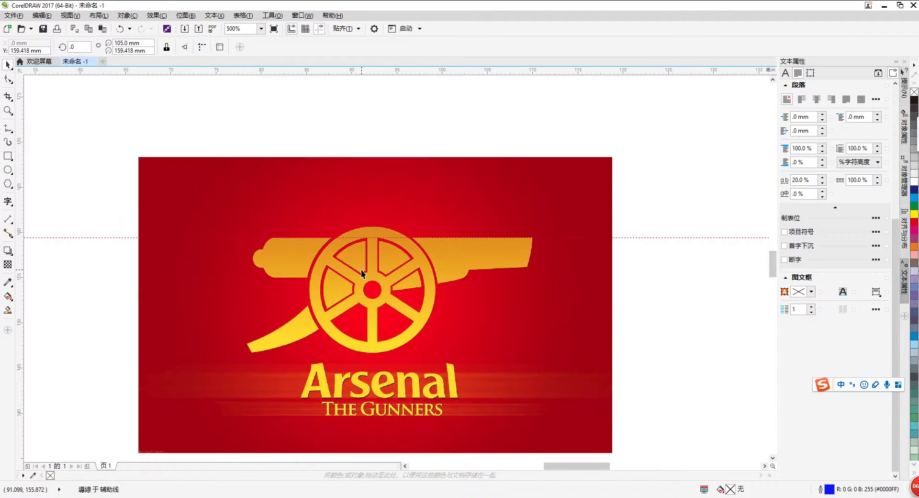
Place guidelines on the cannon: one horizontal along the barrel's lower edge and two vertical at the barrel's rear end
left_click_drag(390, 69, 387, 278)
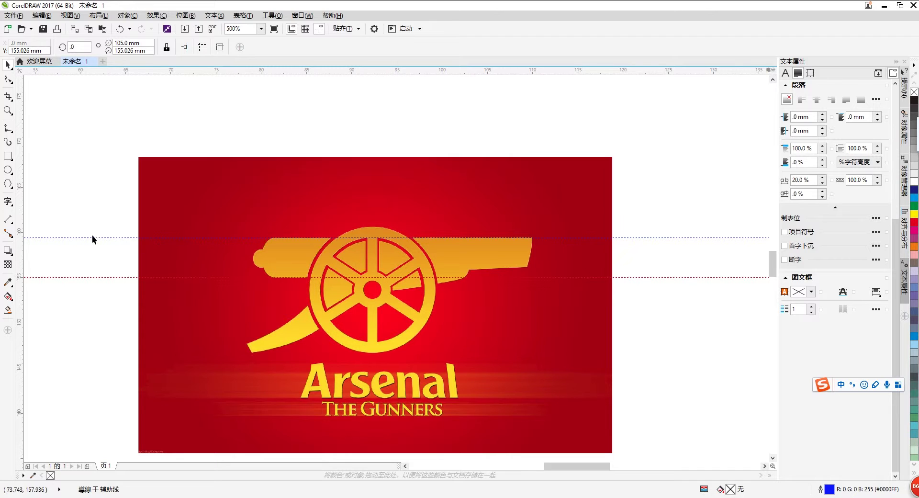
left_click_drag(21, 210, 272, 221)
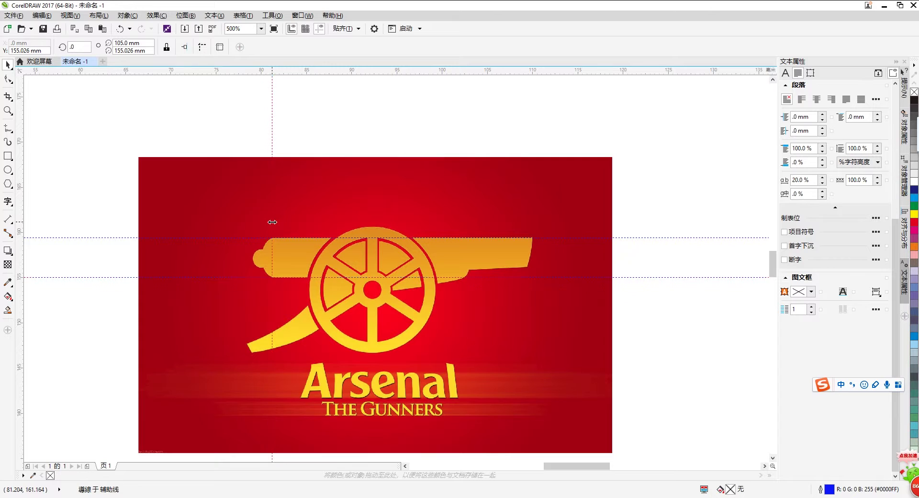
left_click_drag(20, 209, 263, 213)
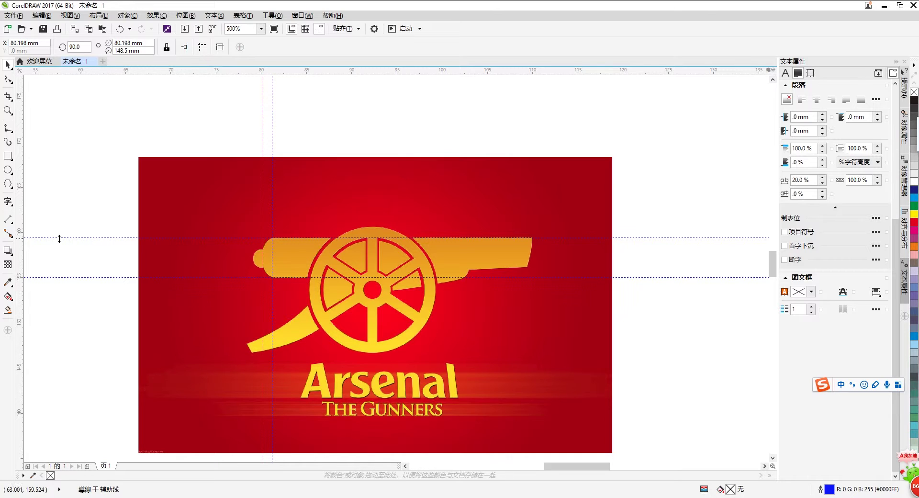
Frame the cannon wheel with two vertical guidelines at its sides and two horizontal guidelines at its top and bottom
left_click_drag(24, 233, 308, 228)
left_click_drag(19, 197, 437, 220)
left_click_drag(384, 74, 381, 225)
left_click_drag(383, 71, 366, 354)
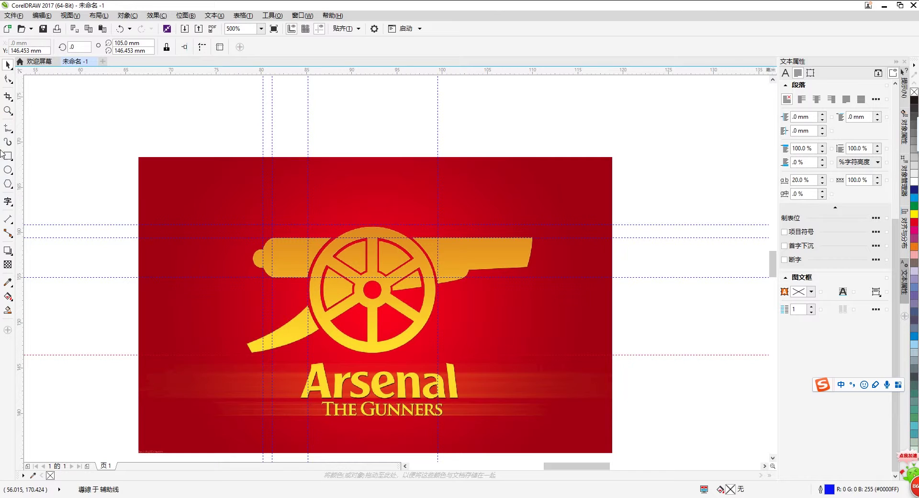
Draw a circle from the wheel's centre around its rim and scale it about its centre to about 14.1 mm in diameter
left_click(7, 170)
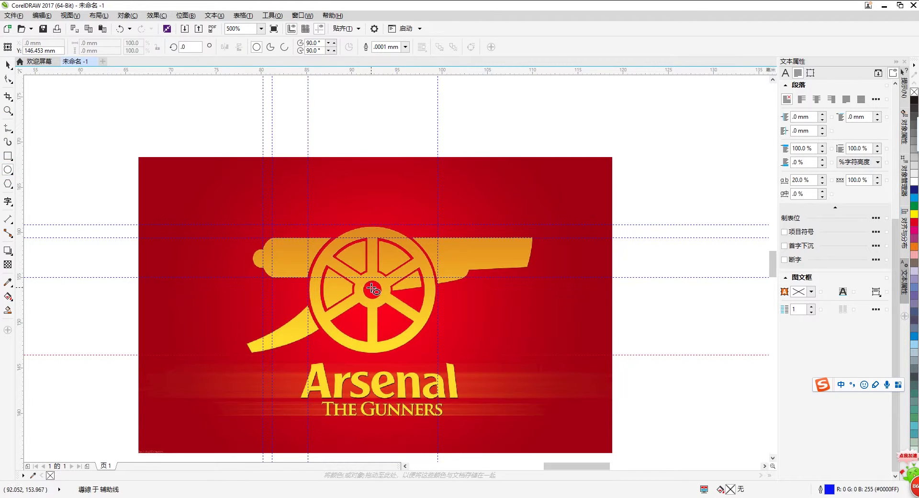
mouse_move(366, 284)
left_mouse_down()
mouse_move(383, 294)
mouse_move(326, 227)
left_mouse_up()
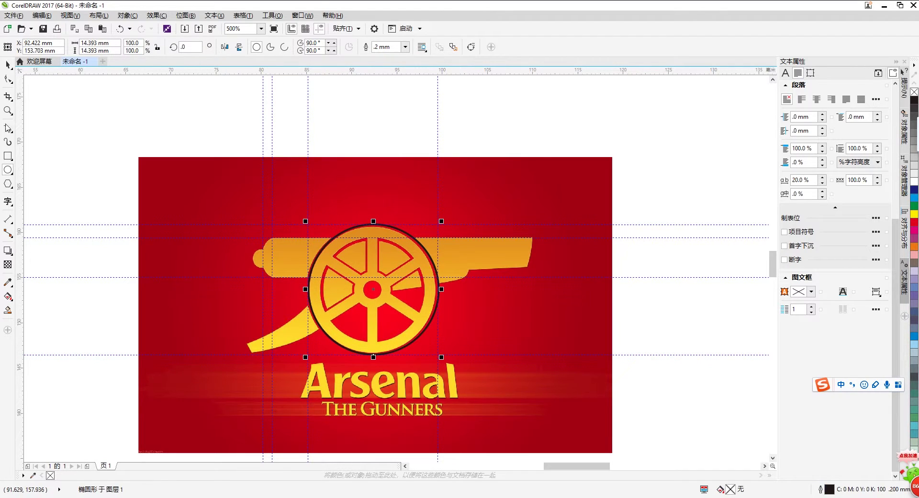
key("space")
left_click_drag(443, 221, 443, 221)
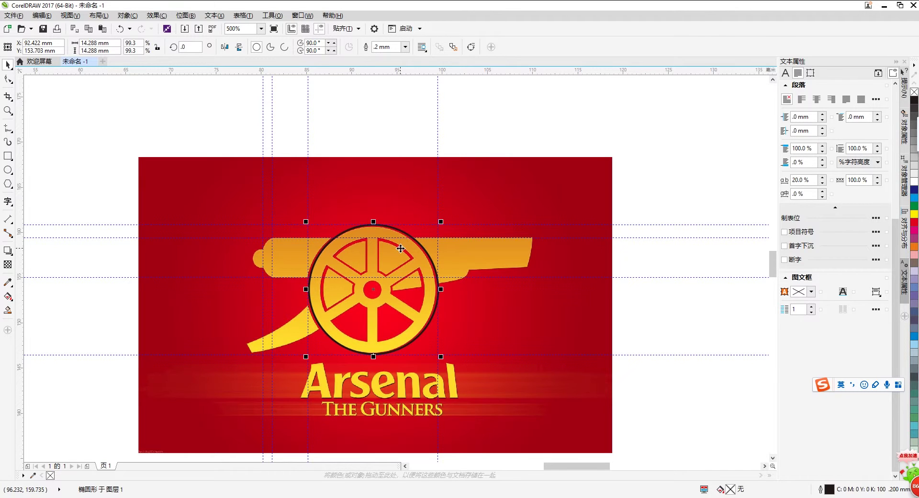
left_click_drag(393, 251, 393, 251)
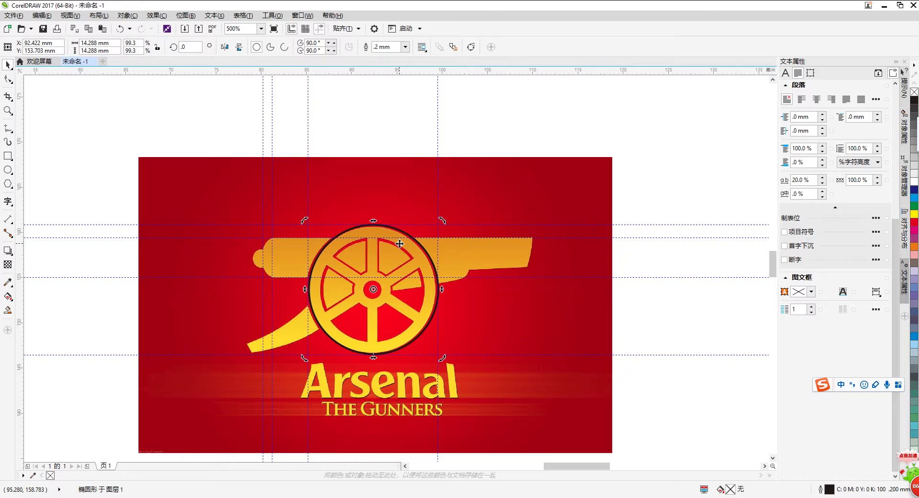
left_click_drag(440, 220, 444, 220)
key("shift")
key("shift")
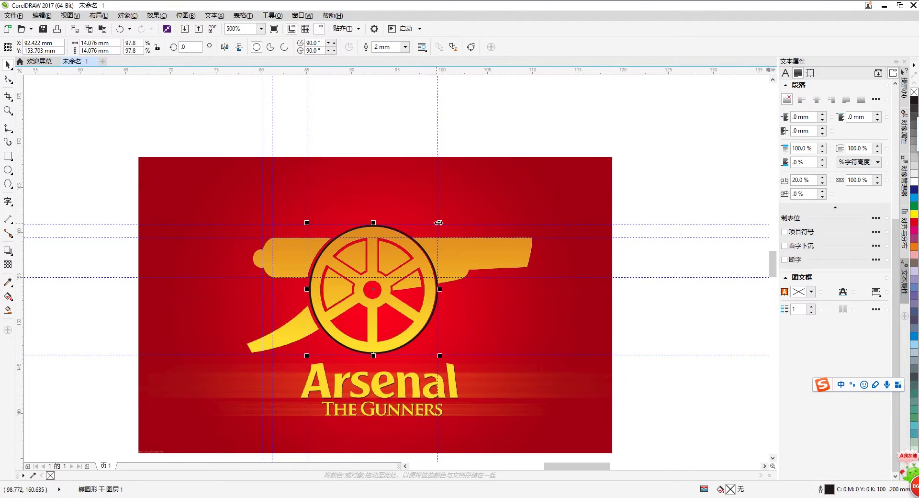
Create three concentric scaled copies of the wheel circle, about 11.6, 4.4 and 2 mm in diameter, for the inner rim and hub
left_click_drag(439, 221, 428, 230)
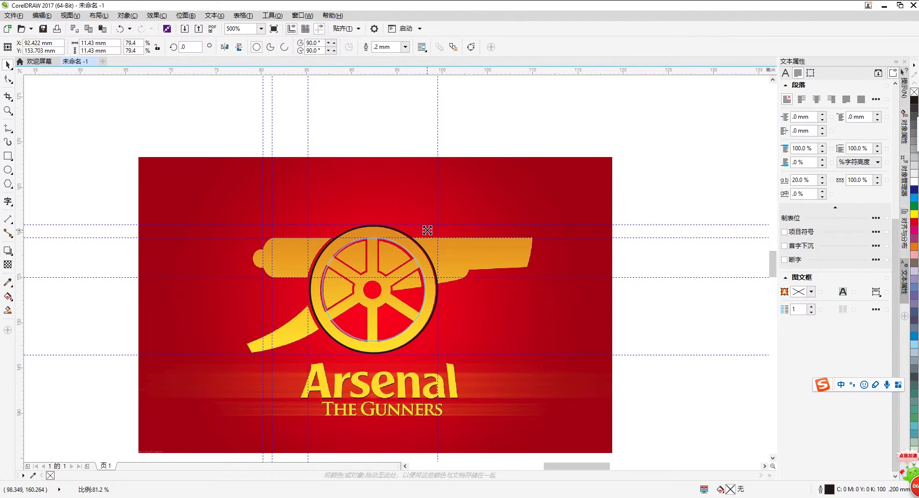
left_click_drag(427, 231, 386, 277)
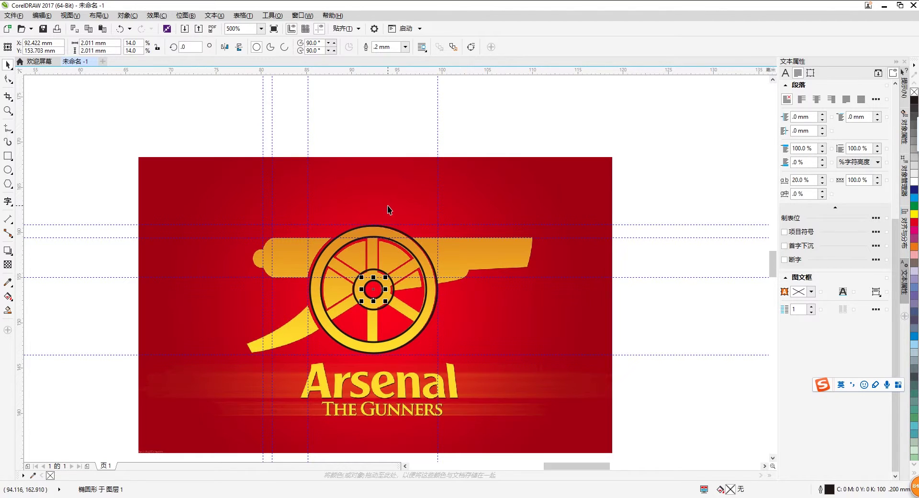
left_click(344, 128)
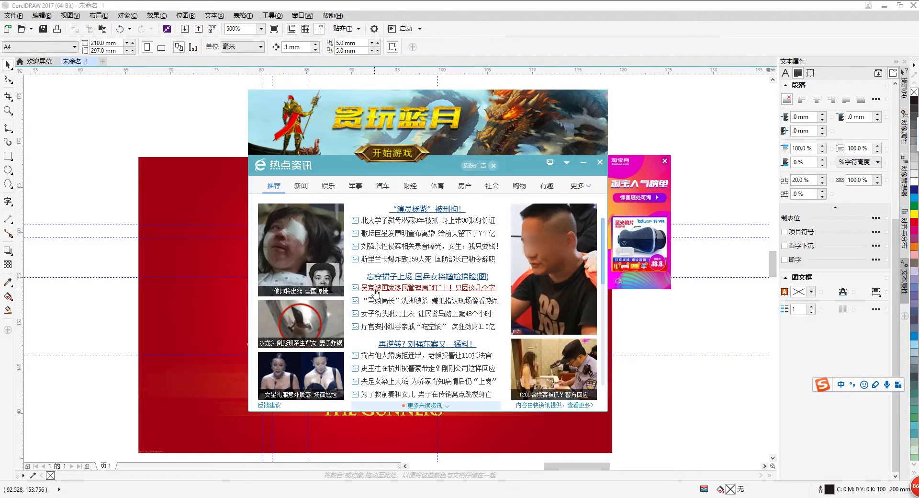
left_click(600, 161)
Trim the 4.4 mm hub circle with the smallest circle inside it, keeping the smallest circle
left_click(381, 287)
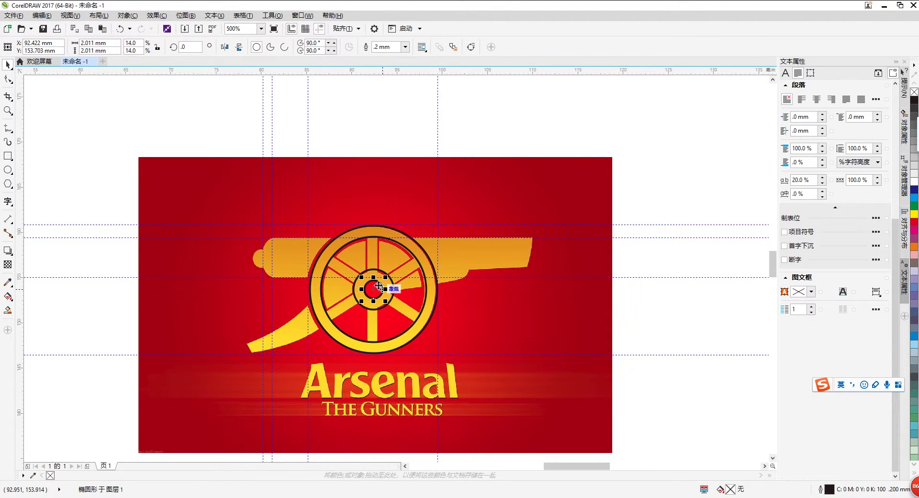
scroll(375, 279, "up", 1)
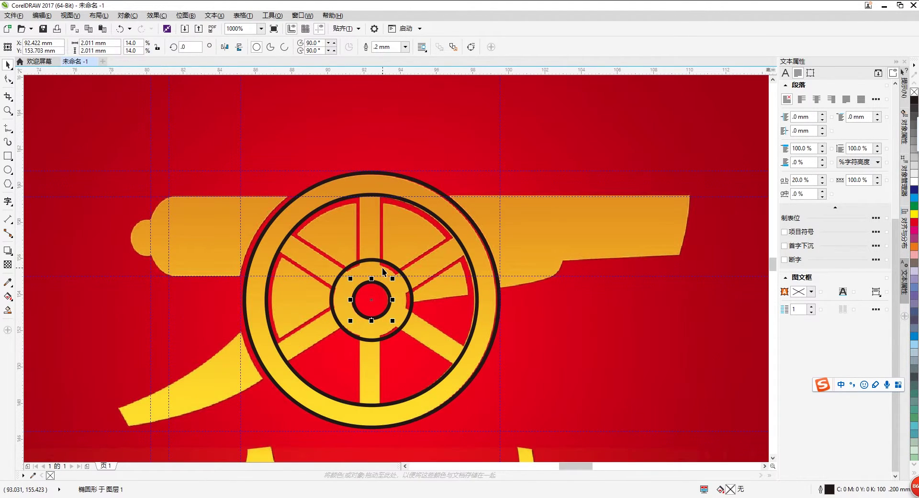
left_click(383, 270, "shift")
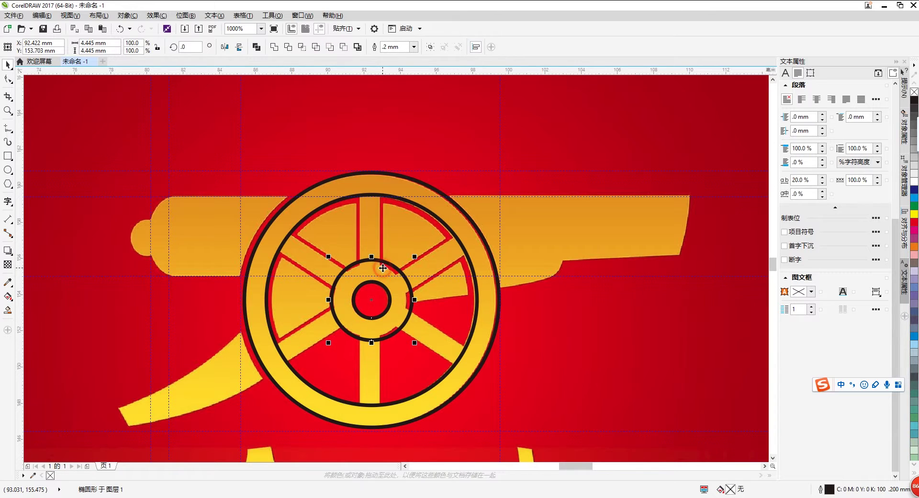
left_click(285, 47)
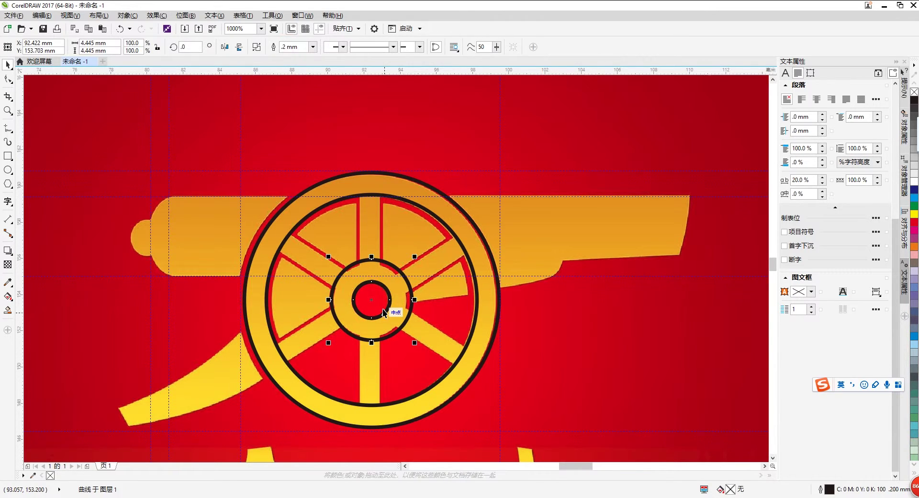
scroll(383, 309, "down", 1)
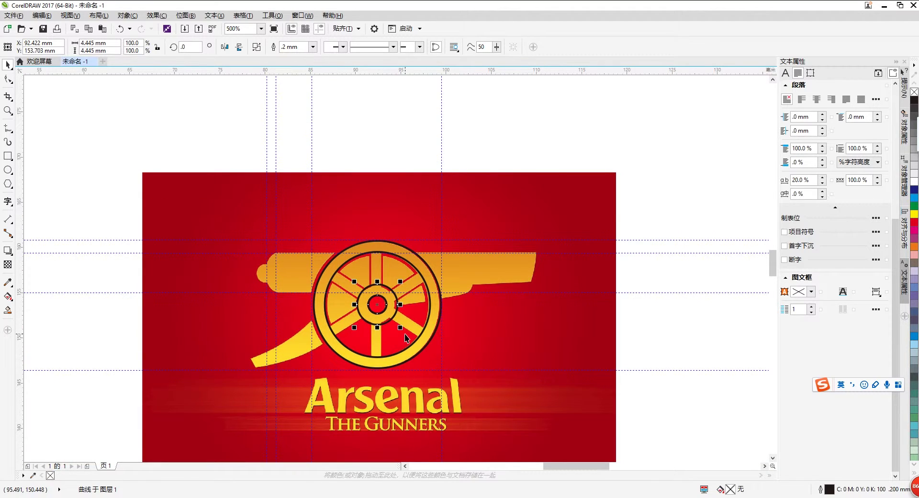
left_click(694, 329)
left_click(380, 305)
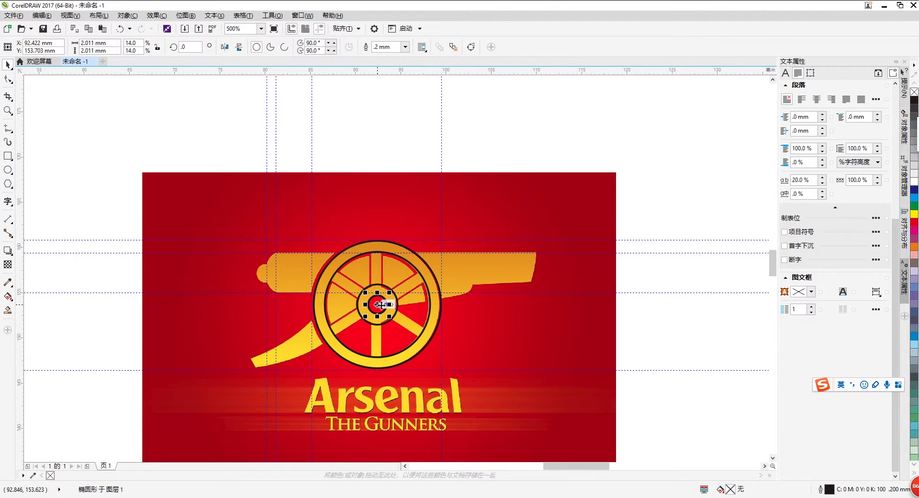
key("Escape")
Trim the outermost wheel circle with the inner rim circle to form the rim ring
scroll(368, 315, "up", 1)
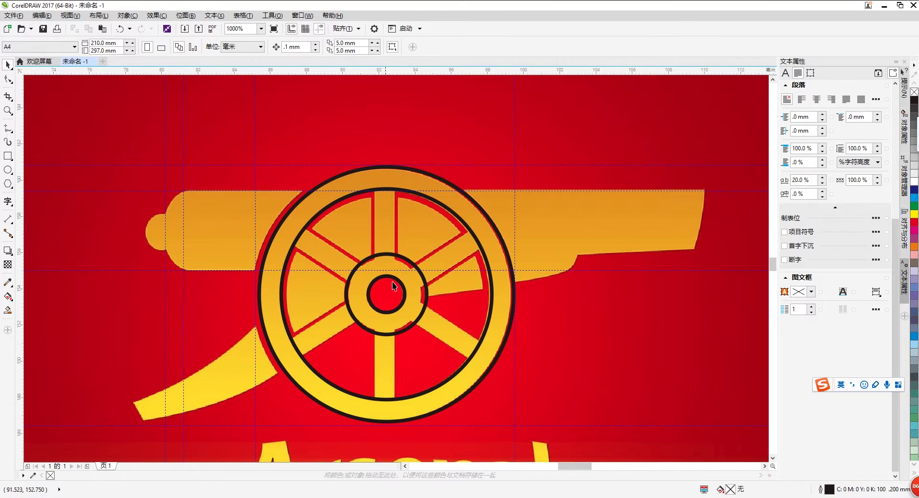
left_click(329, 205)
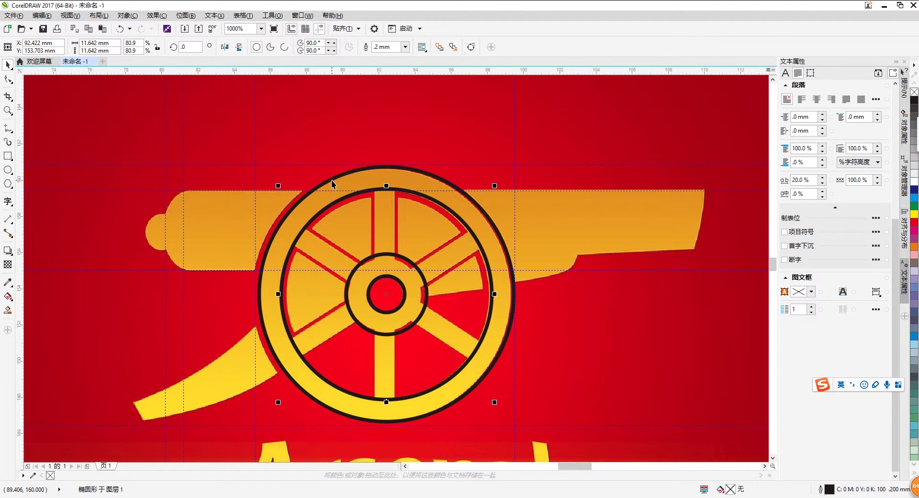
left_click(332, 183, "shift")
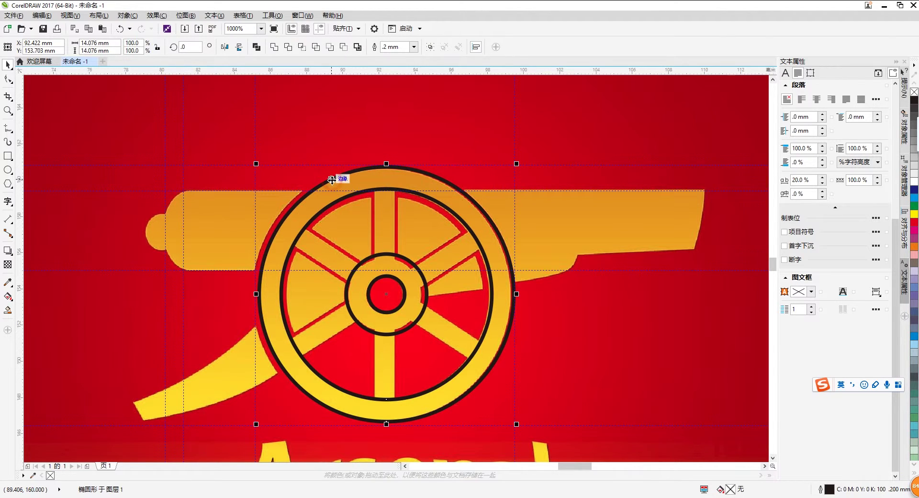
left_click(289, 46)
scroll(344, 239, "down", 1)
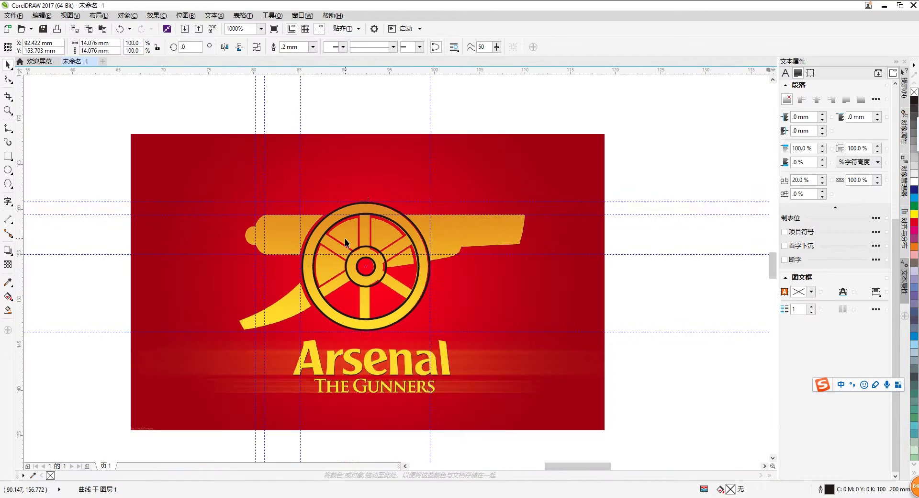
left_click(646, 270)
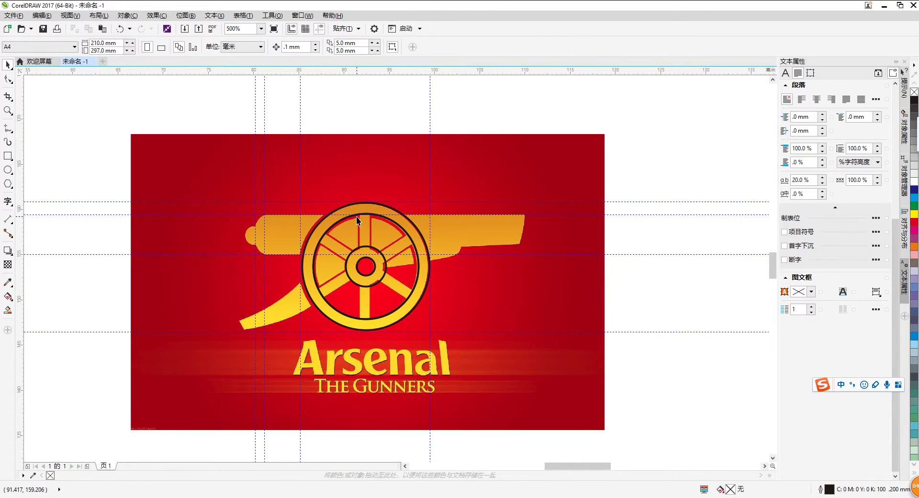
left_click(356, 215)
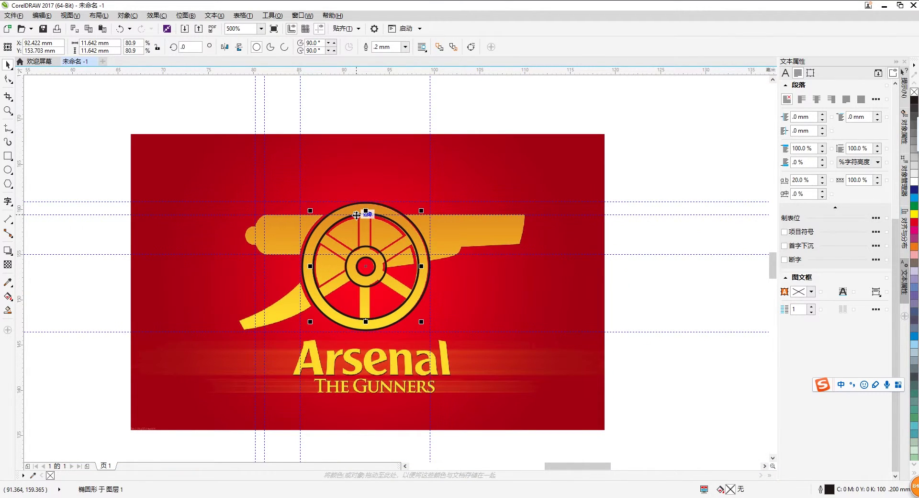
key("Escape")
left_click(358, 228)
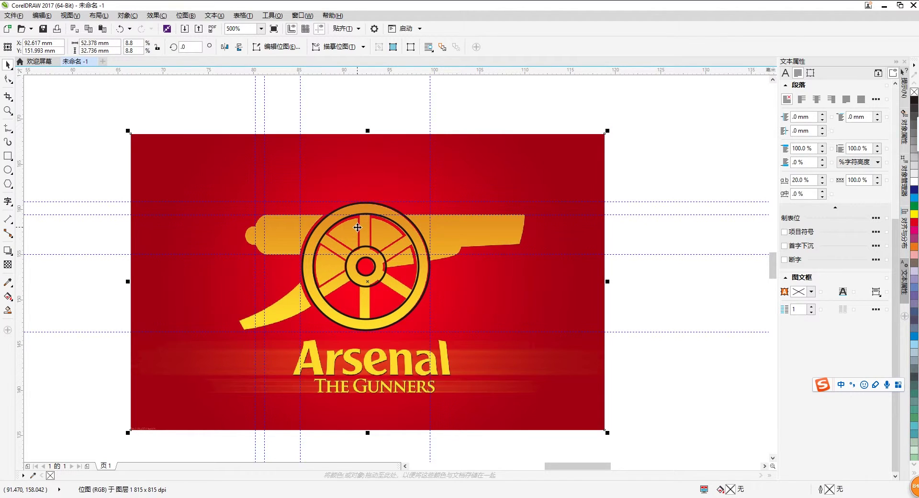
left_click(358, 227)
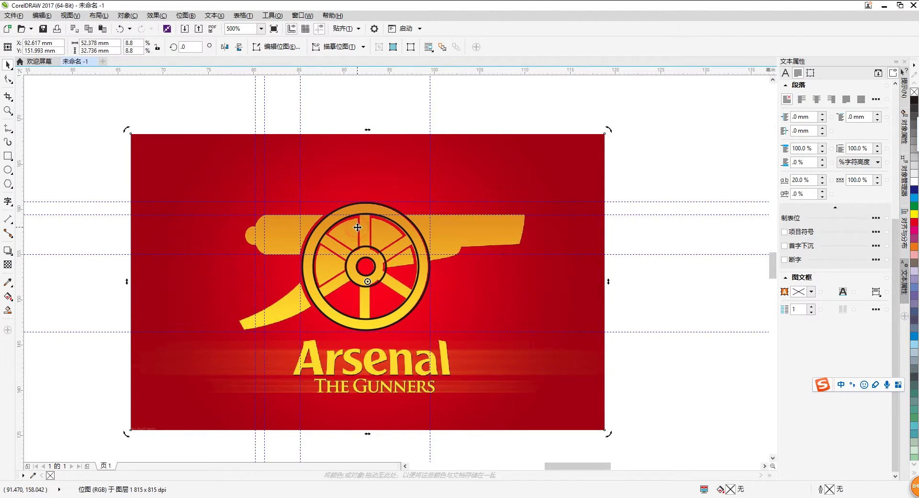
left_click(649, 257)
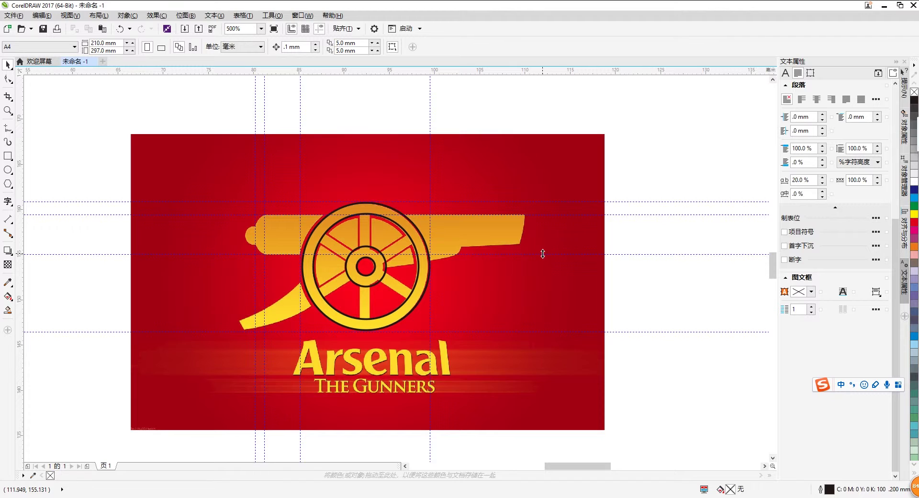
scroll(295, 254, "up", 2)
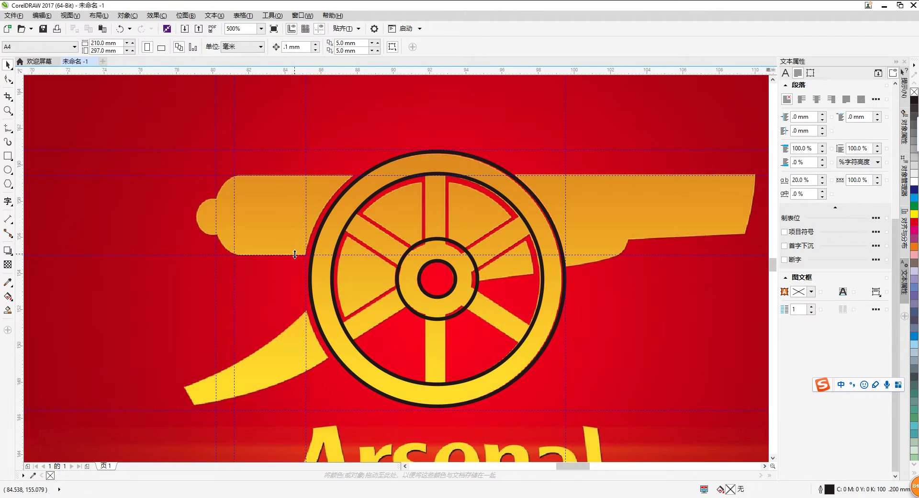
scroll(361, 261, "down", 2)
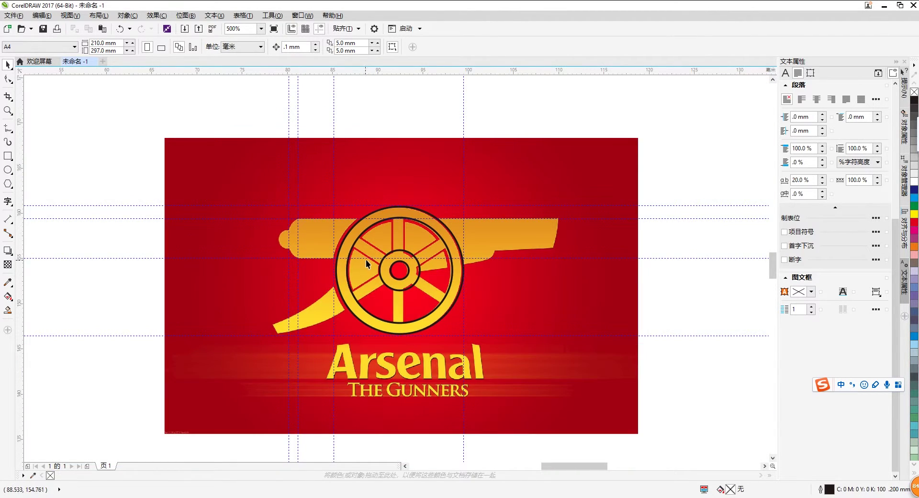
Draw a rectangle about 1.4 mm wide and 4 mm high over the wheel's upper vertical spoke
scroll(377, 259, "up", 2)
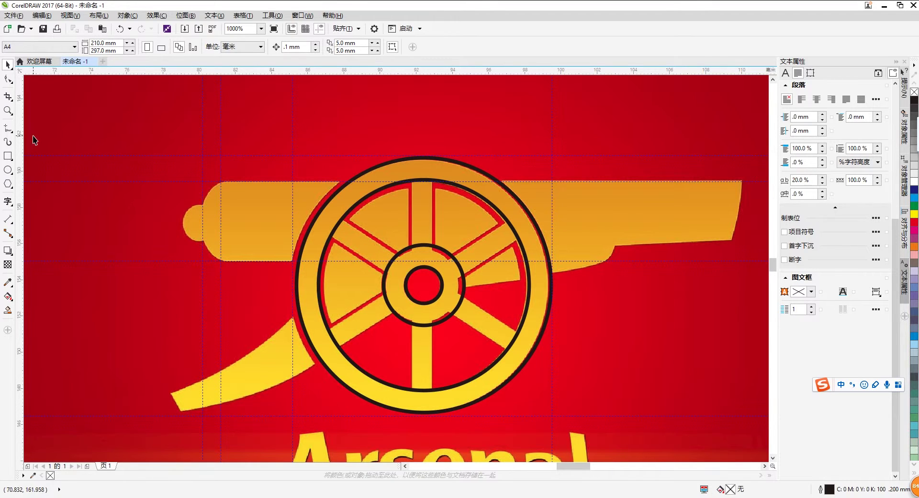
left_click(8, 154)
left_click_drag(409, 178, 435, 249)
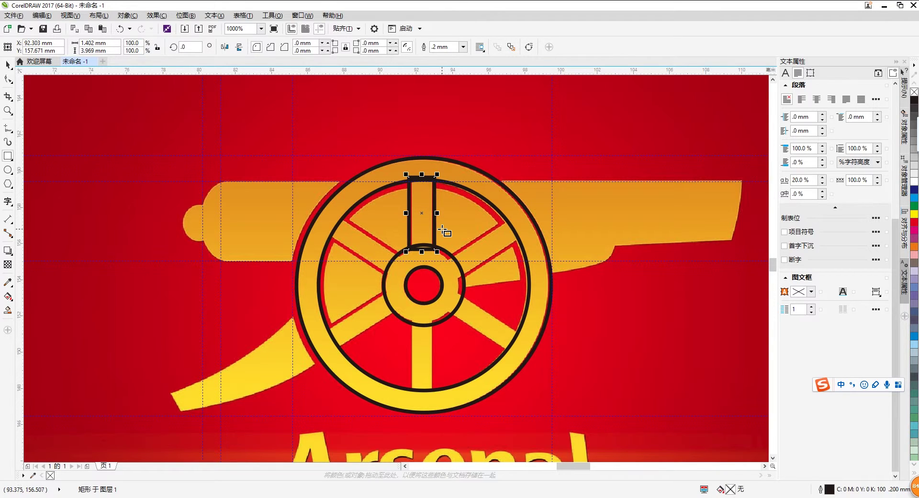
scroll(439, 232, "down", 2)
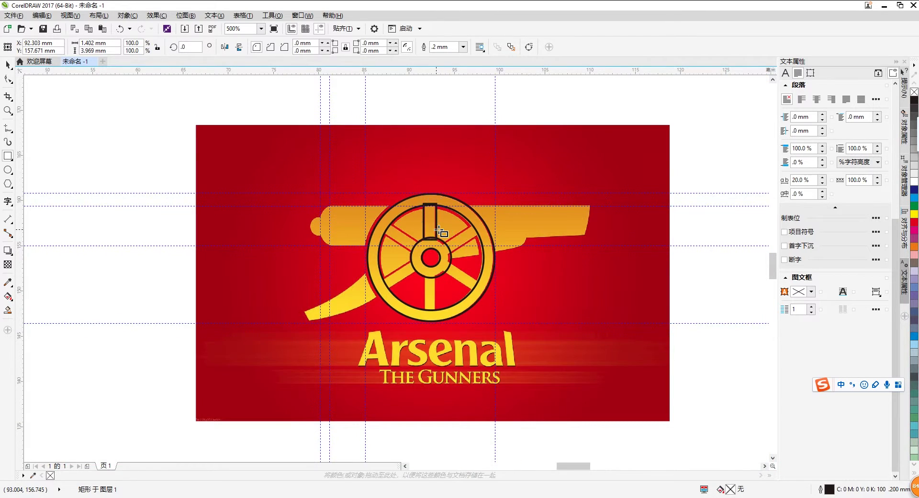
scroll(436, 235, "up", 2)
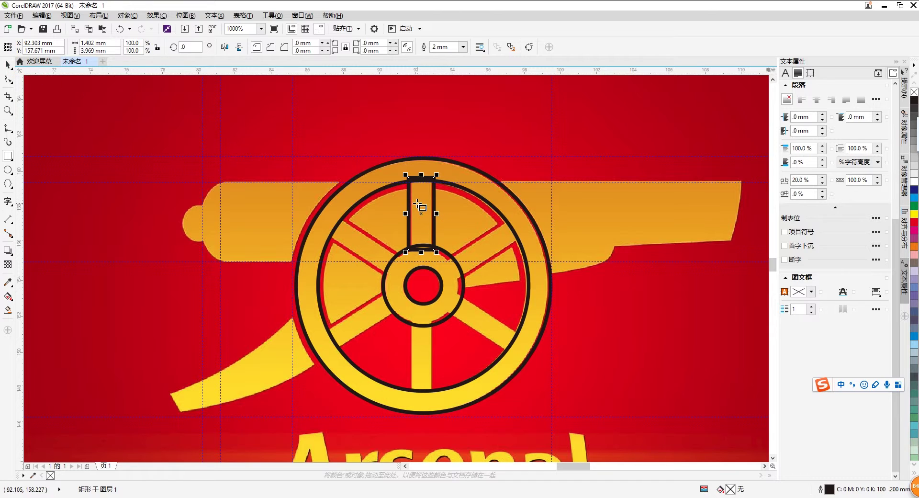
left_click(8, 64)
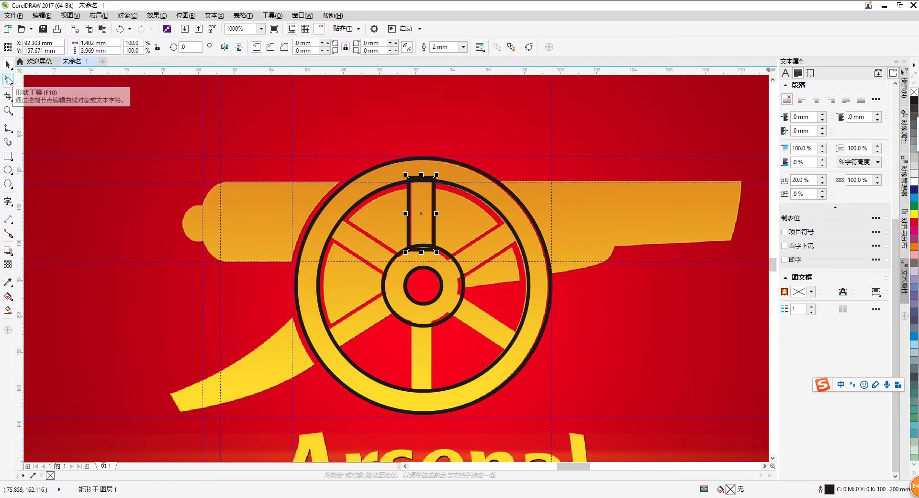
left_click(427, 205)
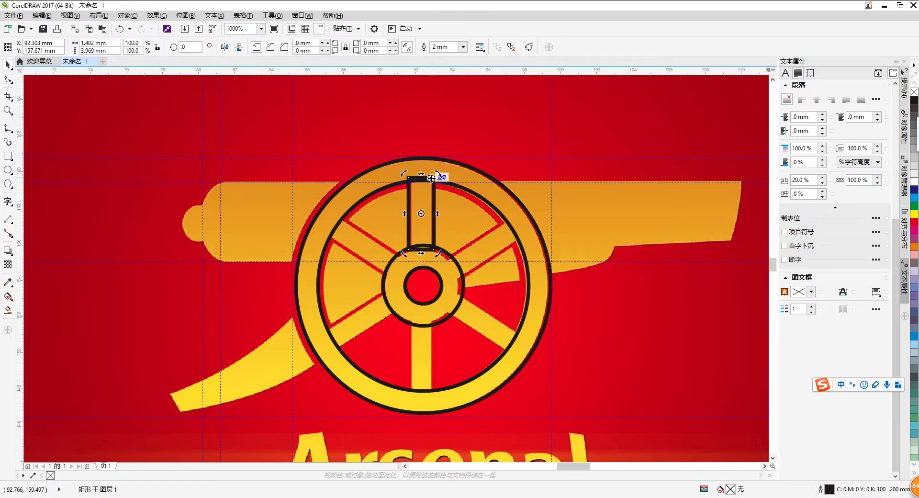
left_click_drag(435, 175, 348, 224)
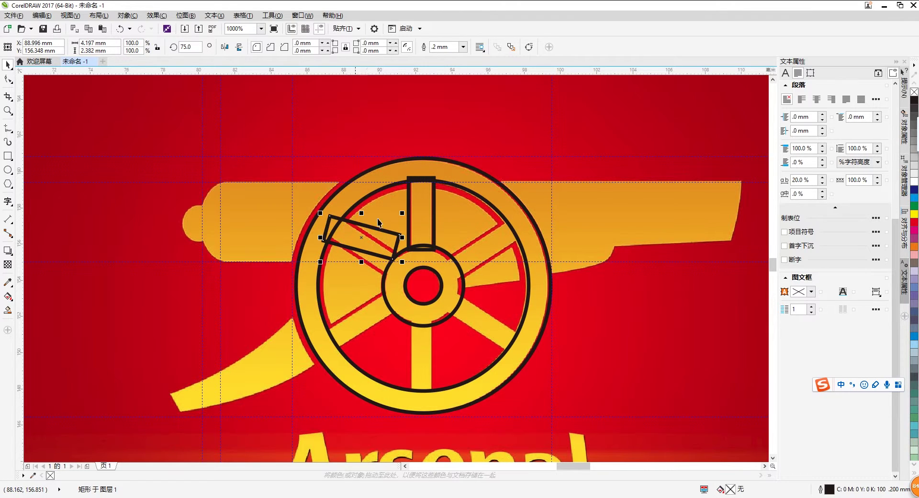
key("ctrl+z")
key("ctrl+z")
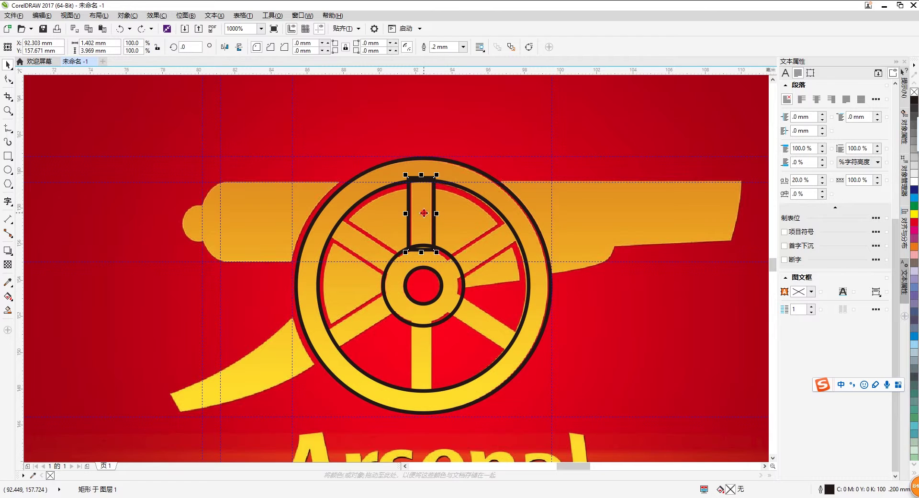
Set the spoke rectangle's rotation centre to the hub's centre and place rotated copies over the other five spokes
left_click_drag(422, 213, 424, 285)
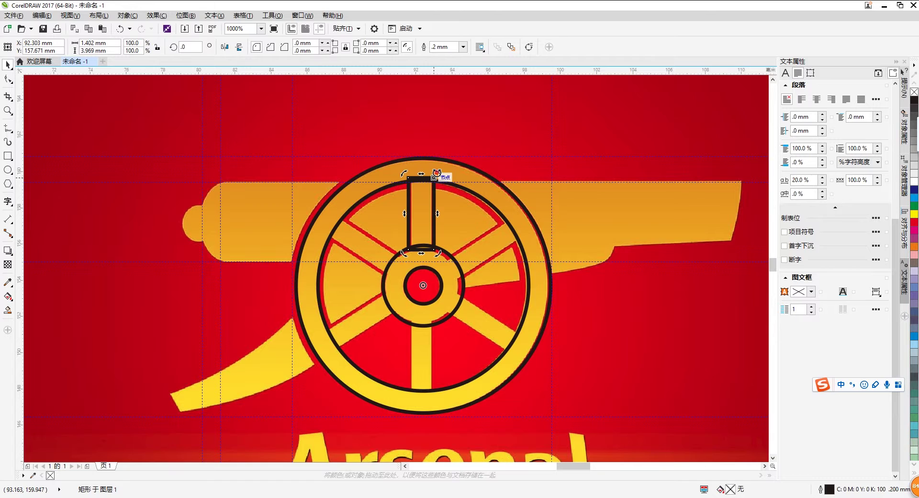
left_click_drag(438, 174, 349, 219)
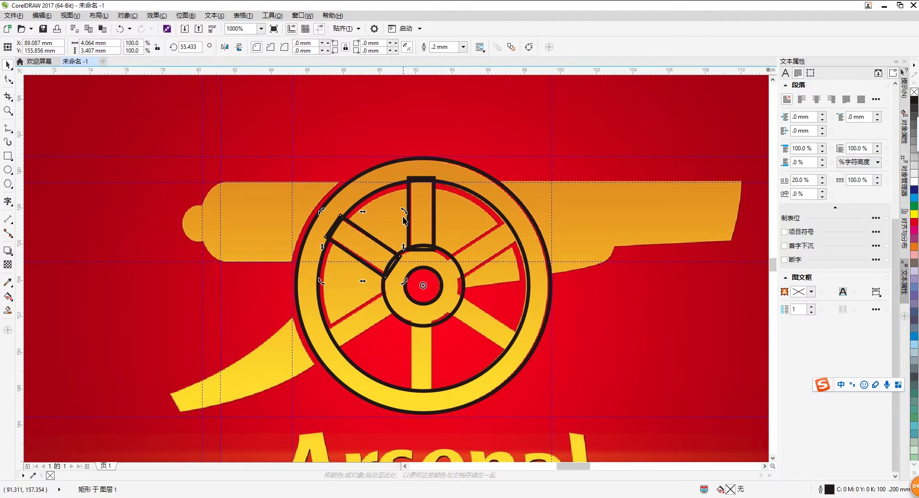
left_click_drag(405, 212, 502, 281)
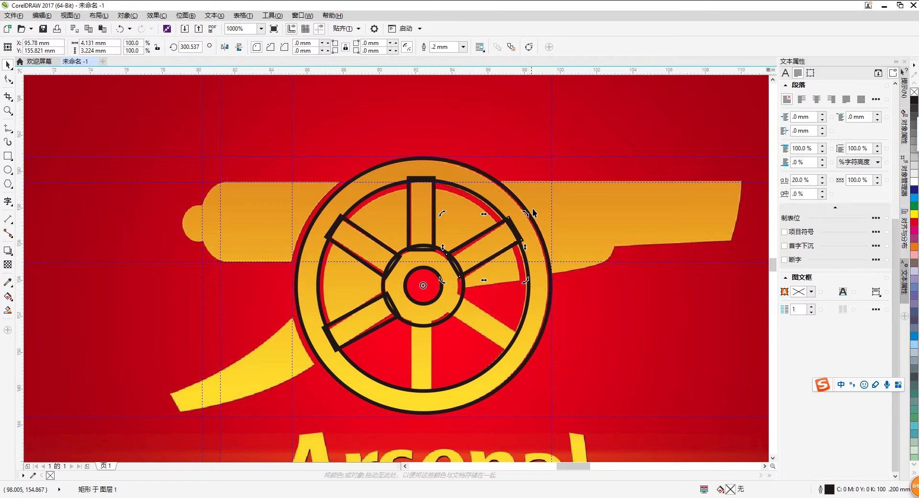
left_click_drag(528, 215, 523, 347)
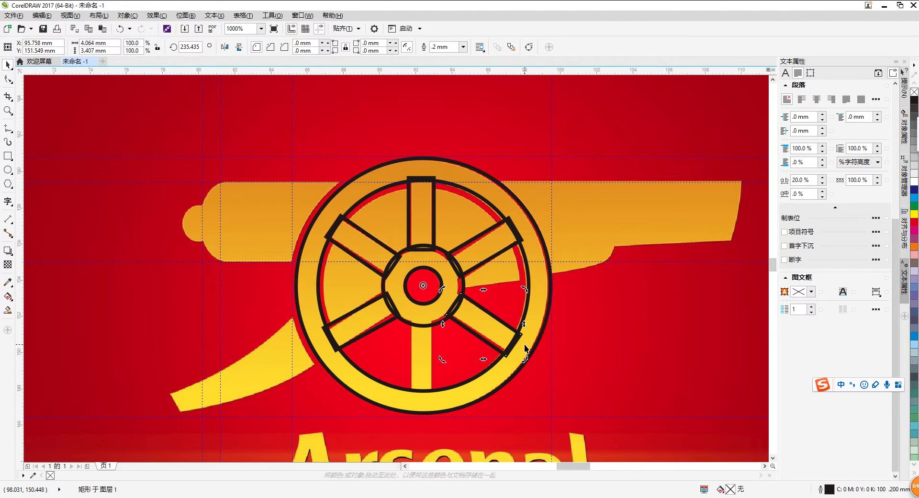
left_click_drag(526, 288, 468, 363)
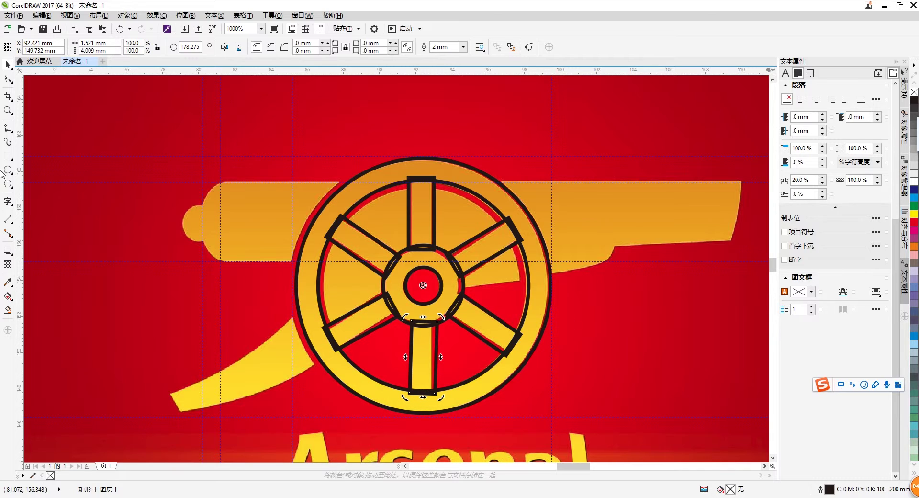
Draw a rectangle about 21.4 mm wide and 4.4 mm high over the barrel, from the breech guideline past the wheel
left_click(7, 155)
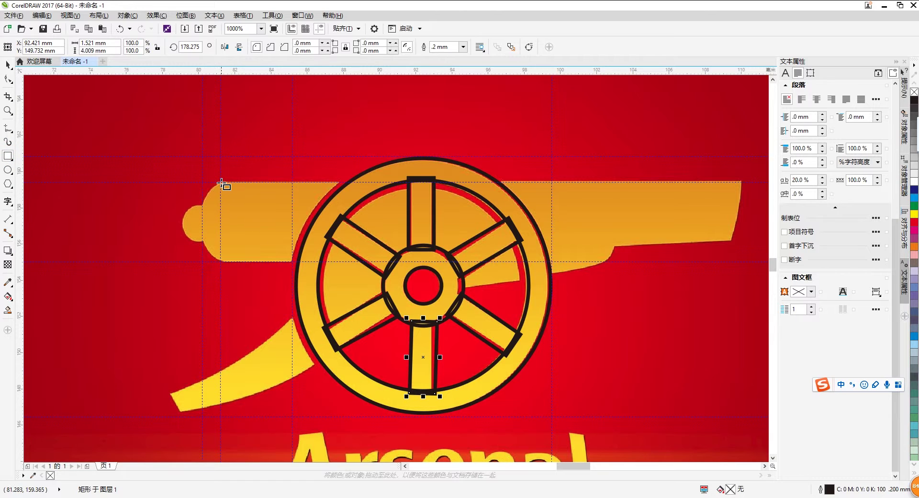
left_click_drag(221, 181, 610, 262)
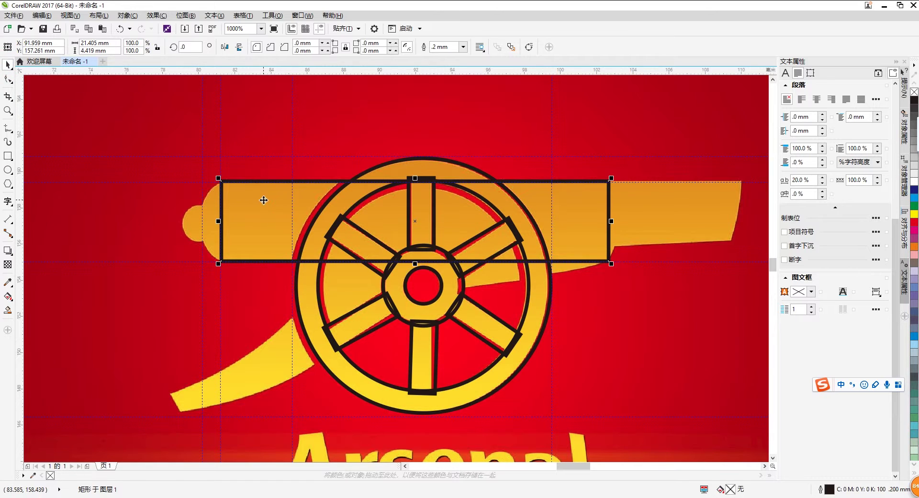
left_click_drag(263, 199, 654, 208)
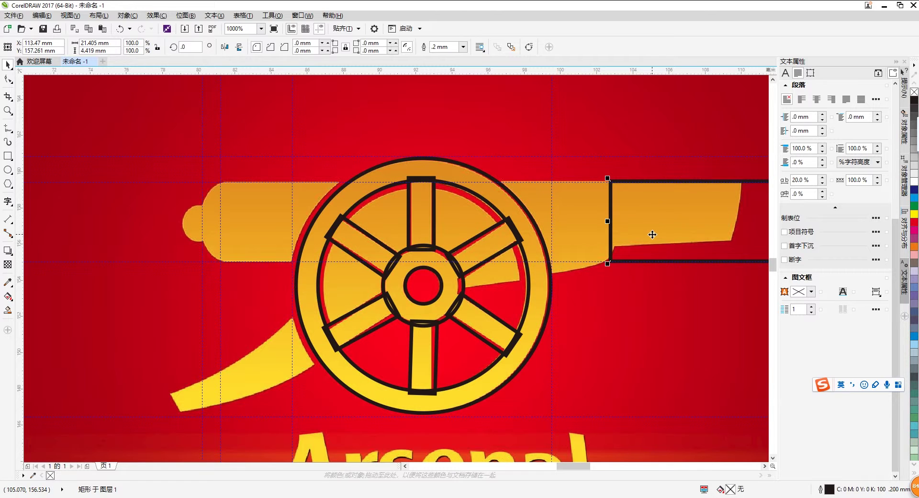
key("ctrl+z")
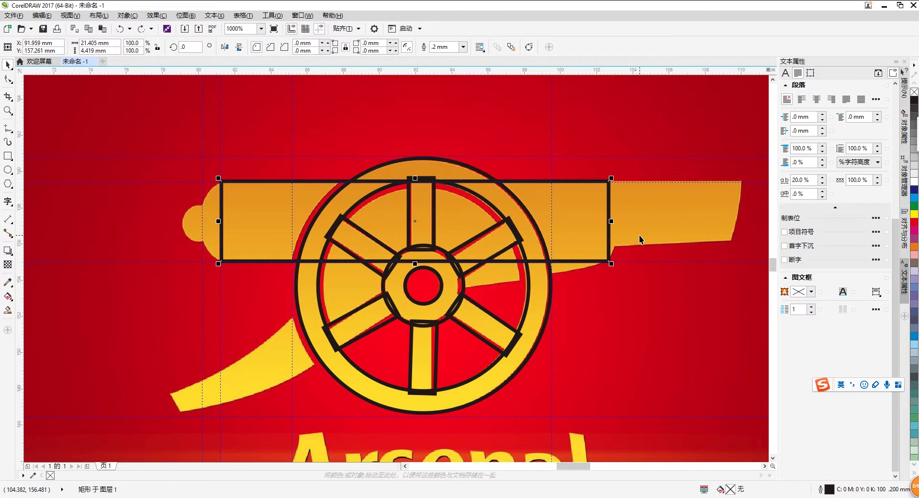
Mirror a copy of the barrel rectangle to its muzzle side and narrow the copy to about 7.4 mm to fit the muzzle
scroll(639, 234, "down", 2)
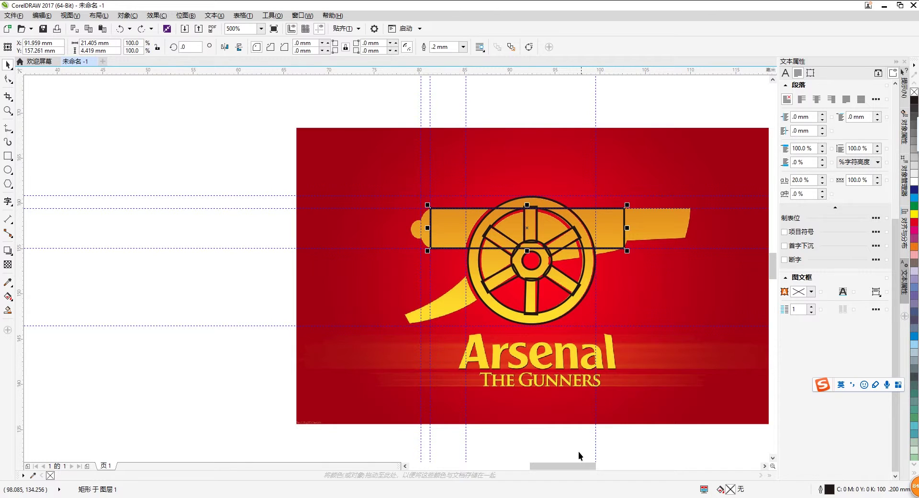
left_click_drag(579, 465, 586, 465)
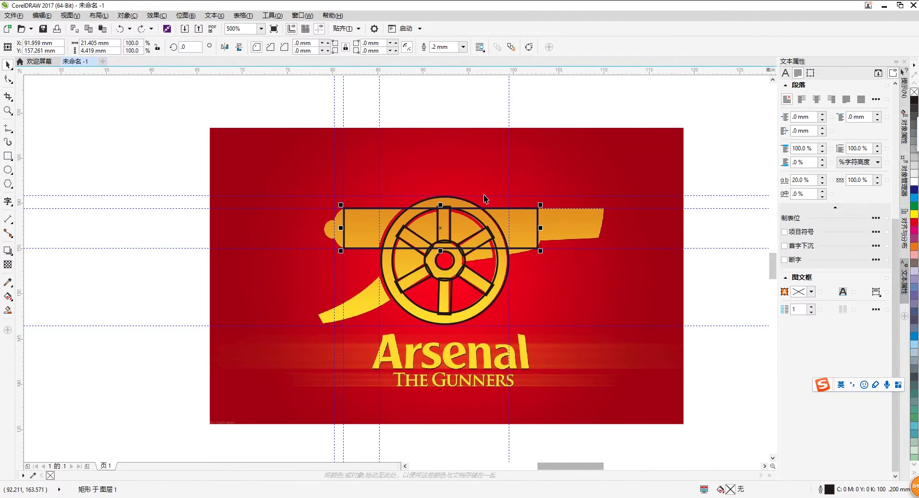
scroll(484, 195, "up", 2)
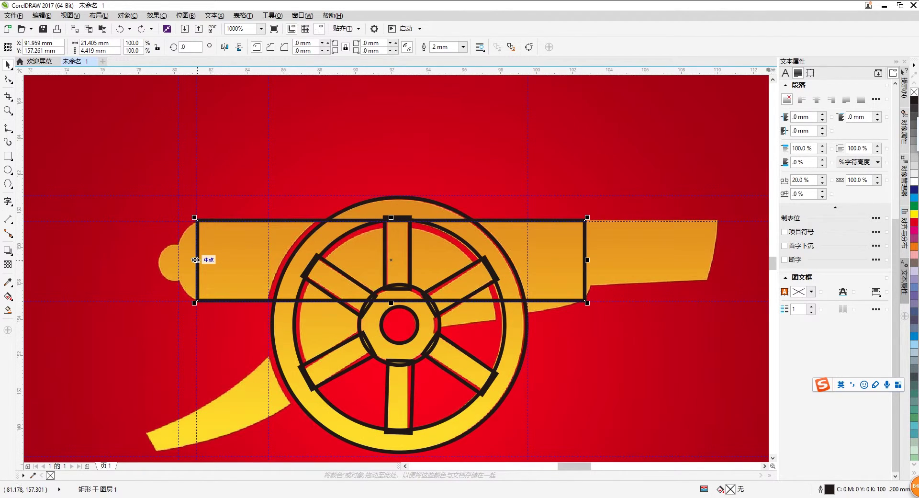
left_click_drag(195, 260, 664, 267)
scroll(662, 268, "down", 2)
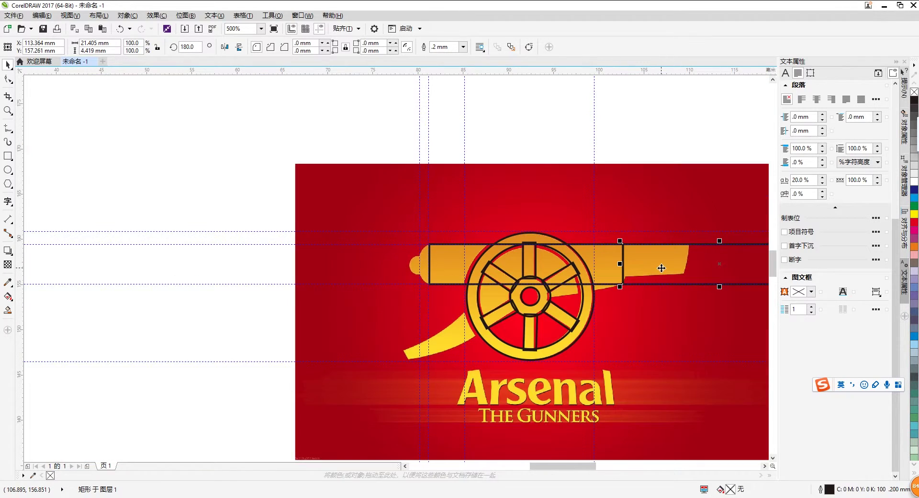
left_click_drag(573, 469, 586, 469)
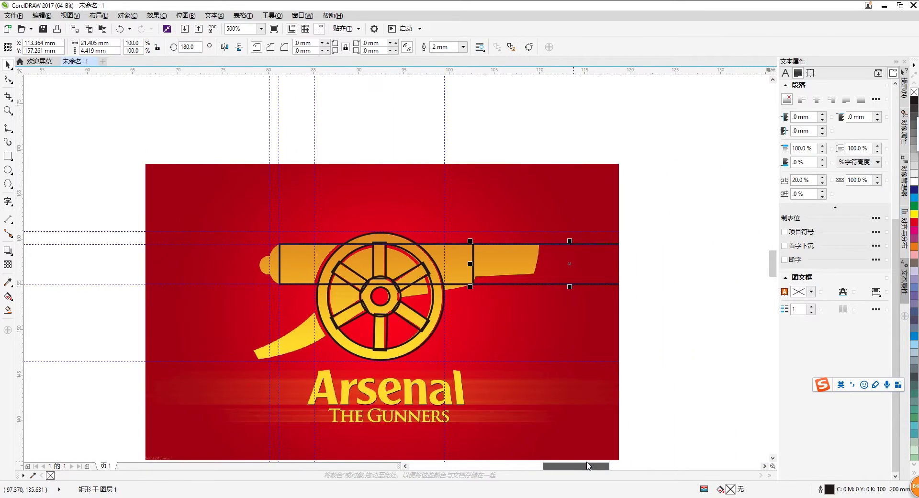
left_click_drag(669, 263, 544, 265)
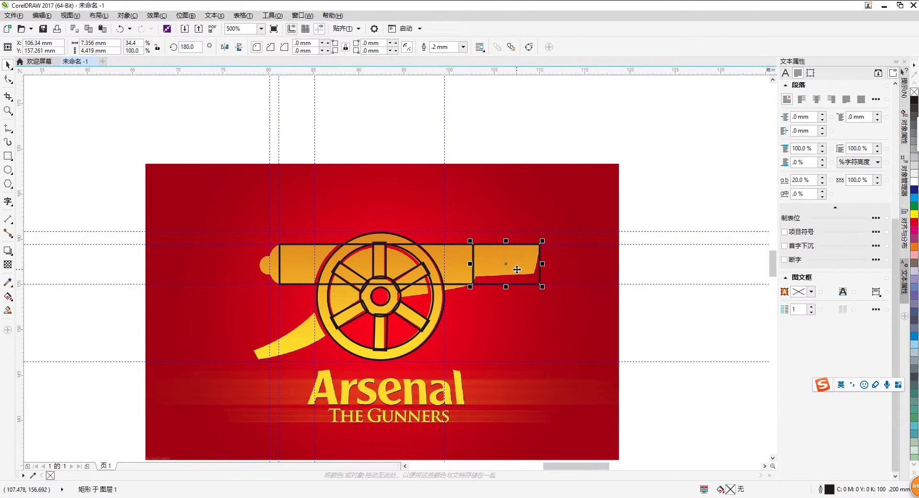
Convert the muzzle rectangle to curves and move its two lower corner nodes onto the muzzle's slanted outline
scroll(517, 269, "up", 2)
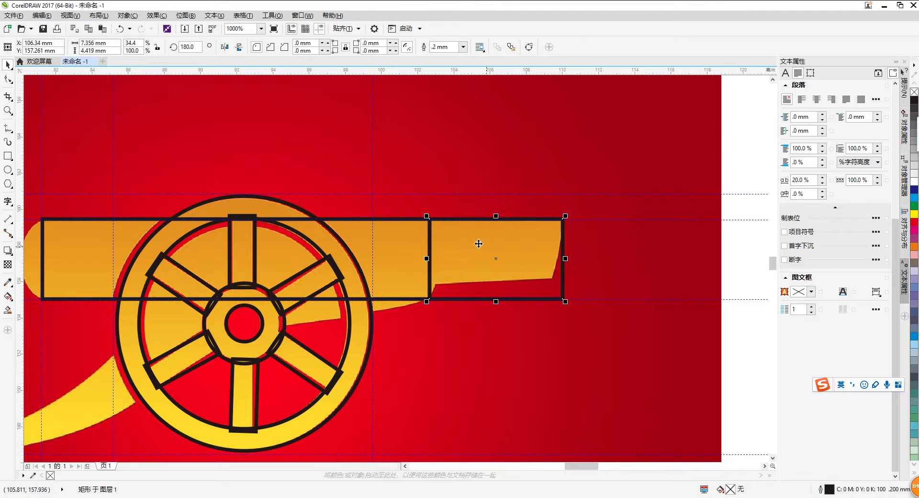
right_click(476, 250)
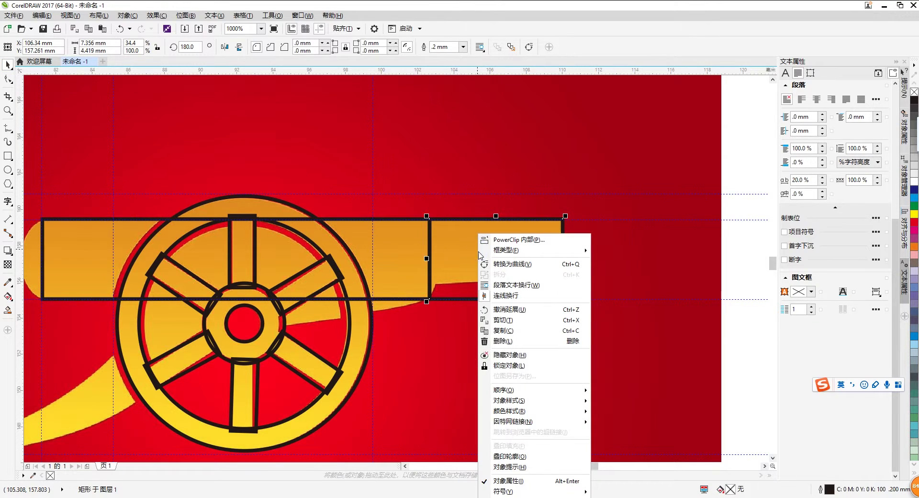
left_click(525, 265)
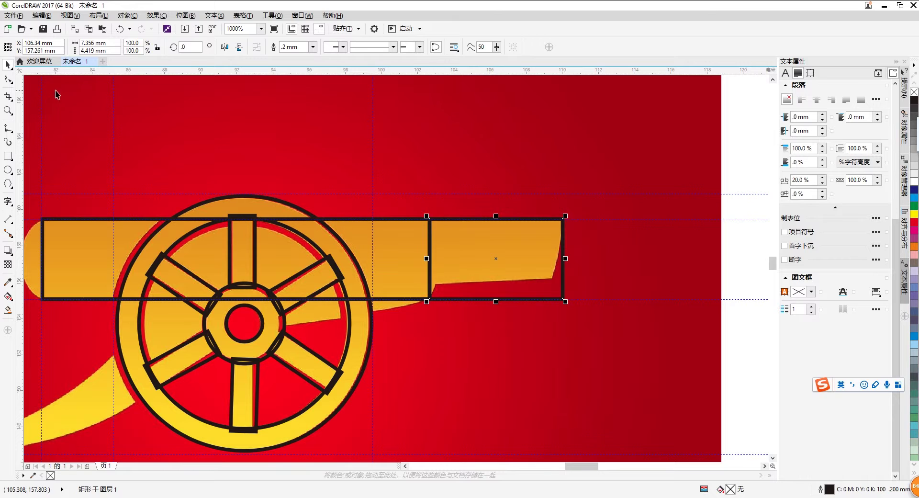
key("F10")
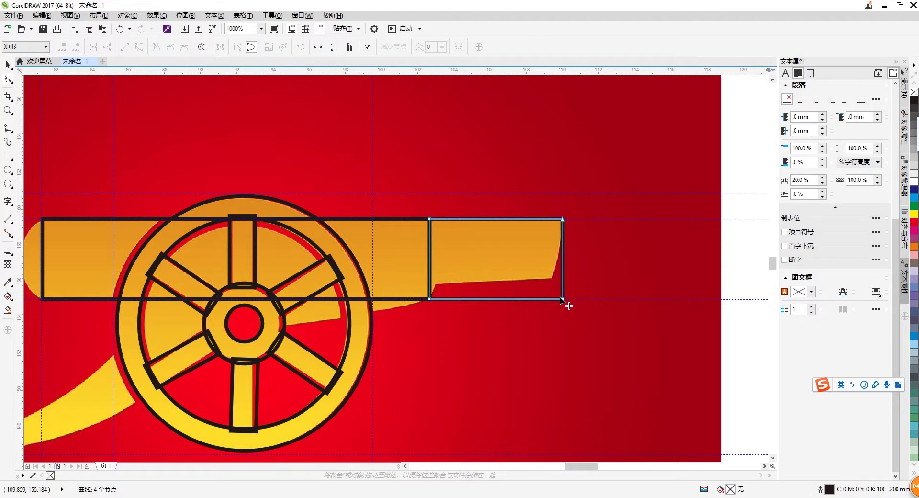
left_click_drag(563, 298, 553, 277)
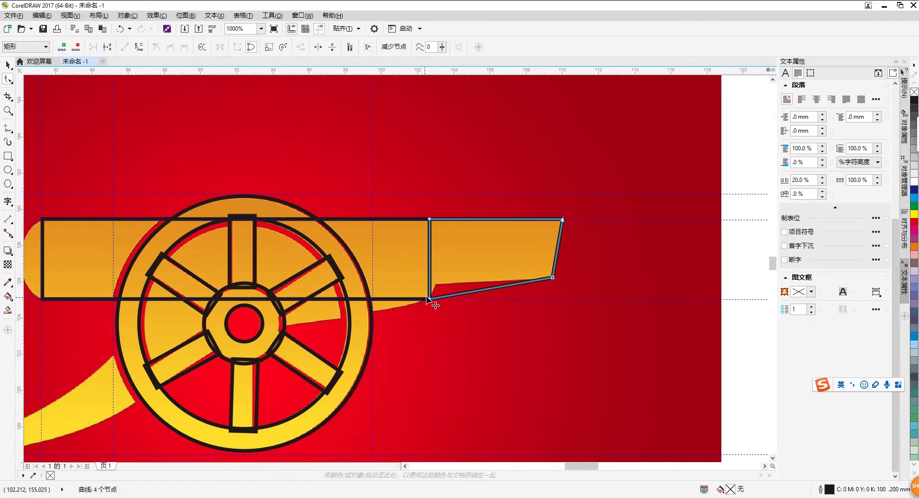
left_click_drag(430, 299, 435, 285)
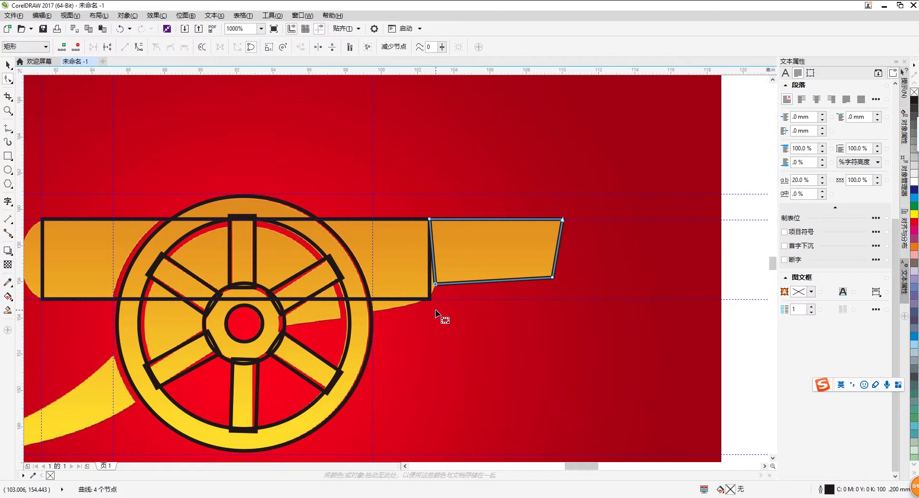
Draw an ellipse at the barrel rectangle's lower muzzle-side corner and scale it to about 1.8 mm by 2.1 mm
left_click(7, 169)
left_click_drag(415, 272, 438, 298)
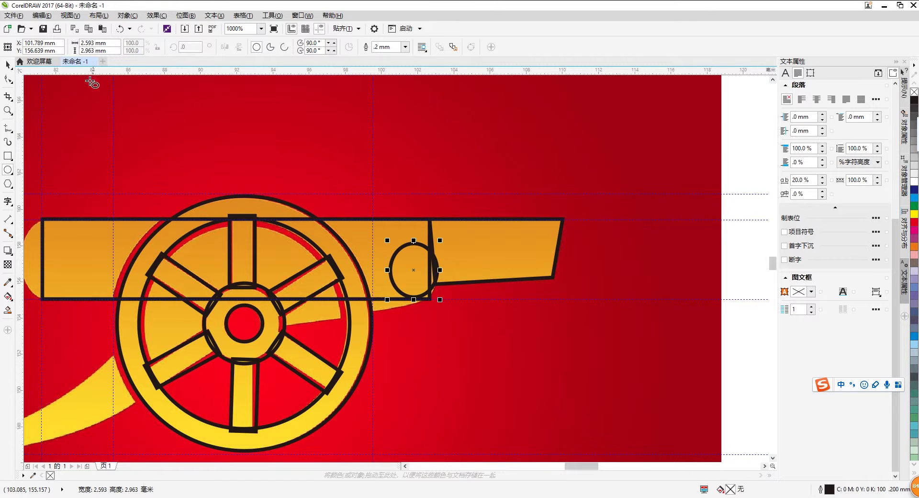
left_click(7, 65)
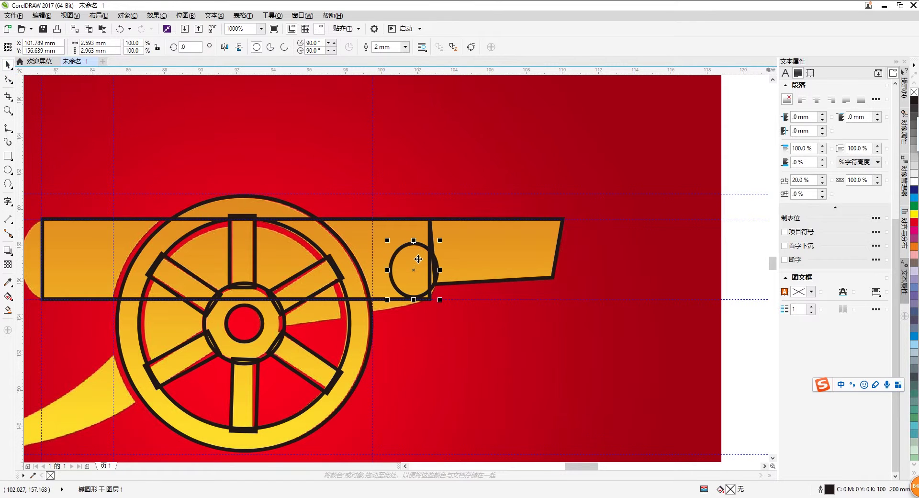
mouse_move(418, 259)
left_mouse_down()
mouse_move(420, 267)
mouse_move(441, 242)
mouse_move(424, 276)
left_mouse_up()
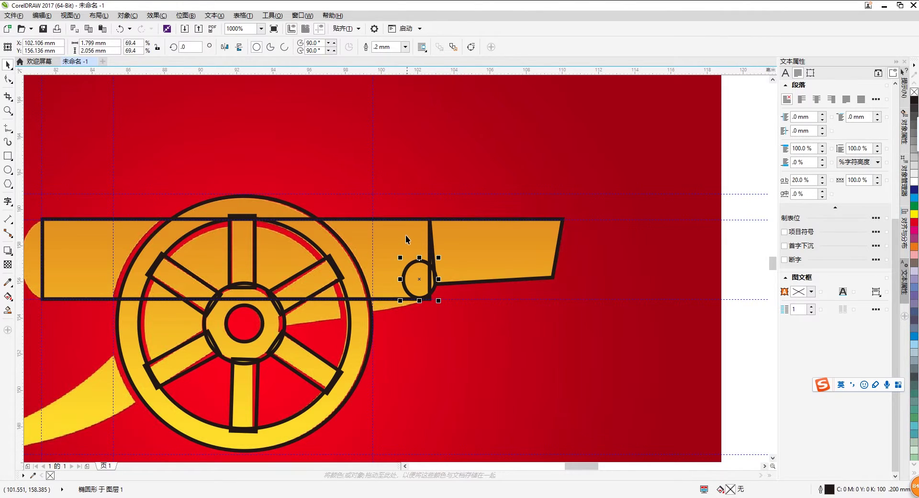
Weld the small ellipse and the muzzle shape to the barrel rectangle
left_click(400, 222, "shift")
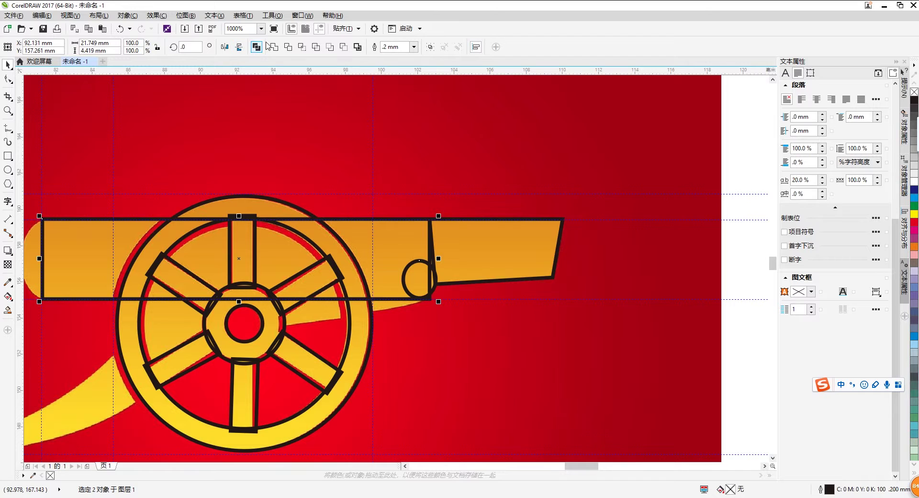
left_click(273, 47)
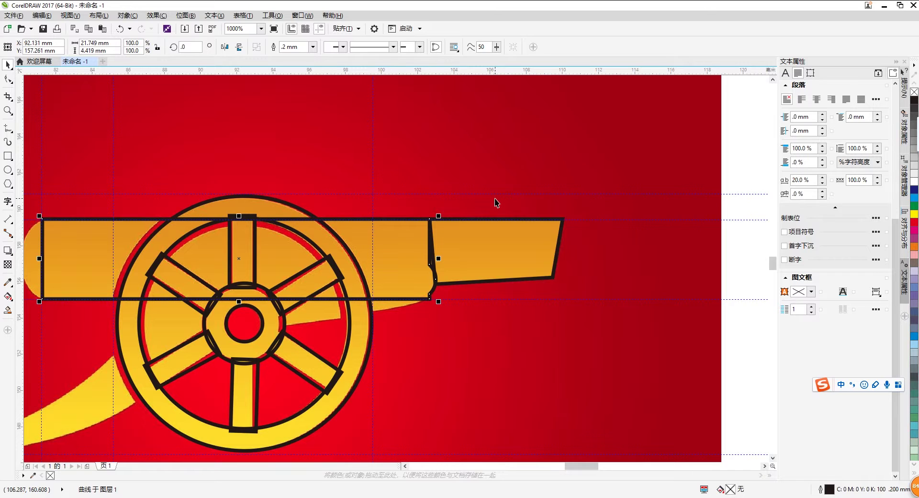
left_click(507, 247, "shift")
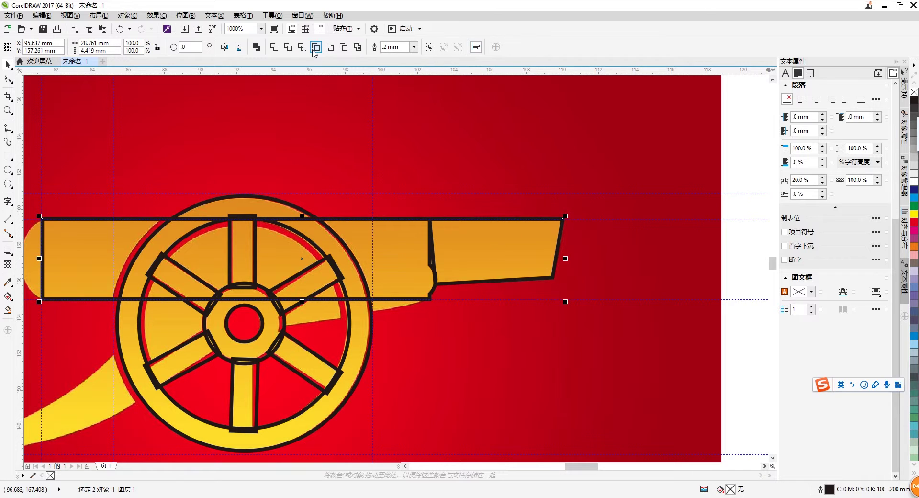
left_click(285, 47)
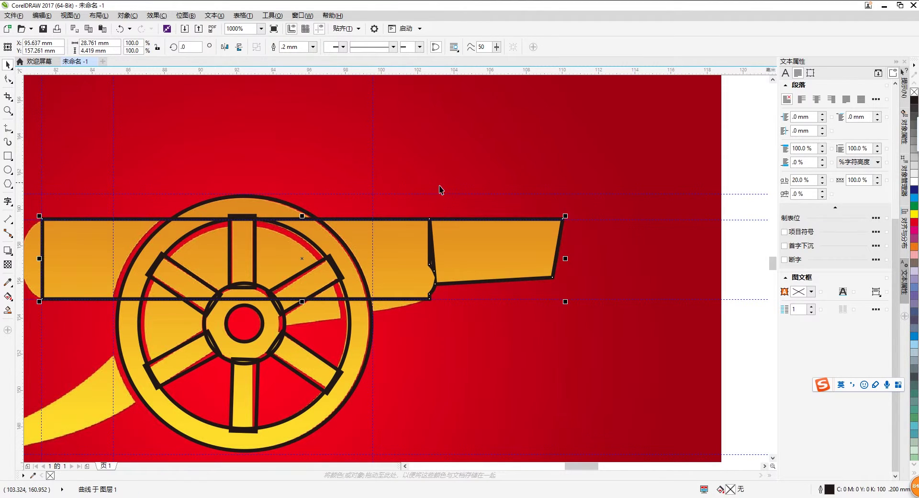
Delete the leftover ellipse nodes on the inner seam where the muzzle shape meets the barrel
scroll(441, 205, "up", 1)
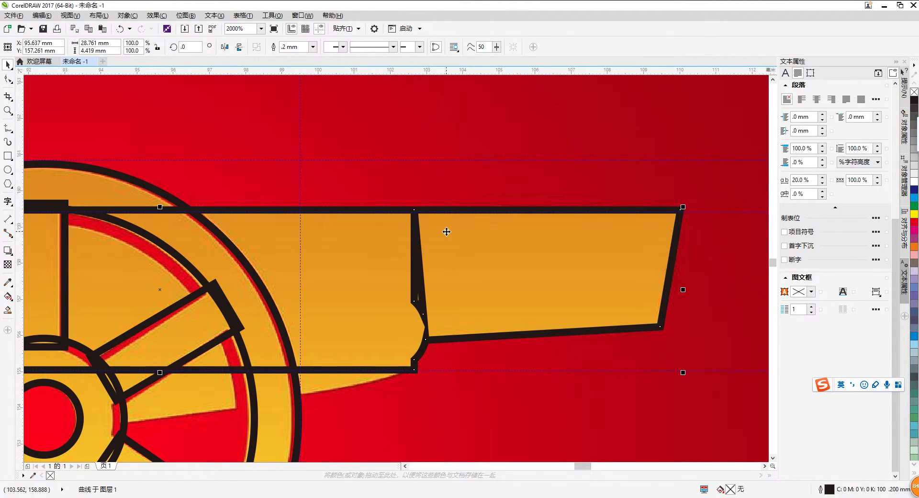
scroll(446, 232, "down", 1)
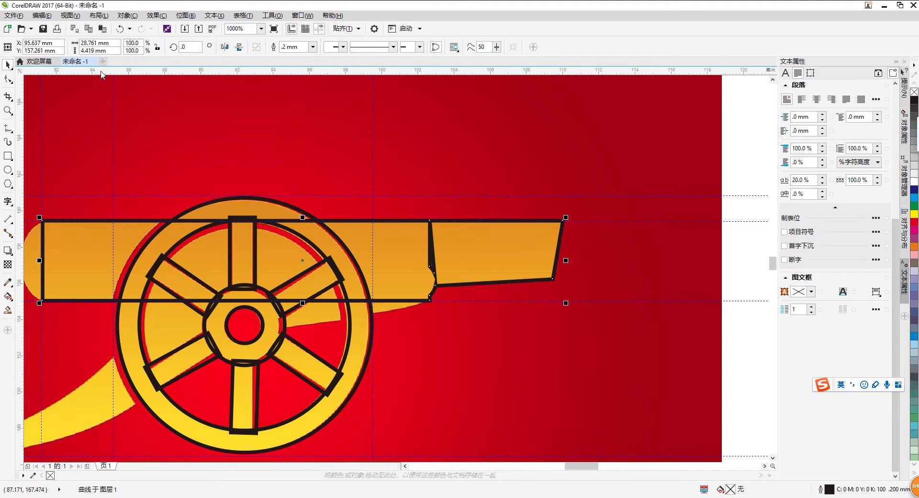
left_click(9, 79)
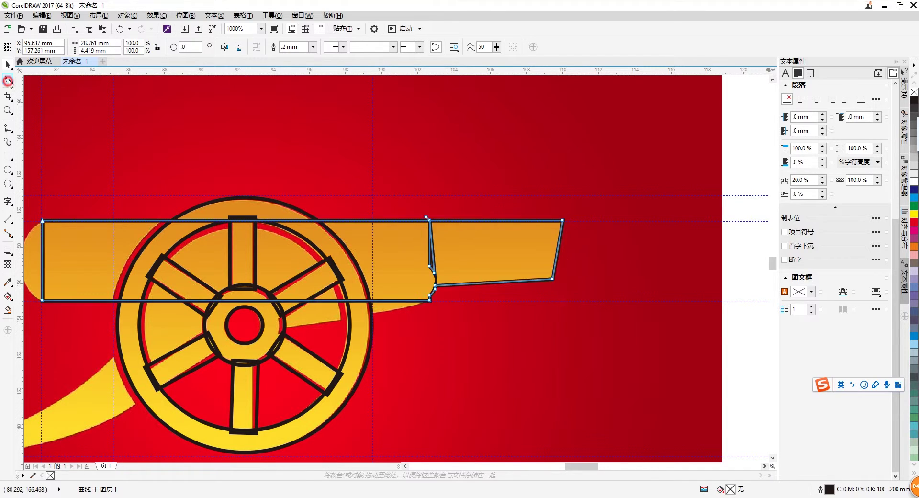
double_click(435, 274)
double_click(436, 274)
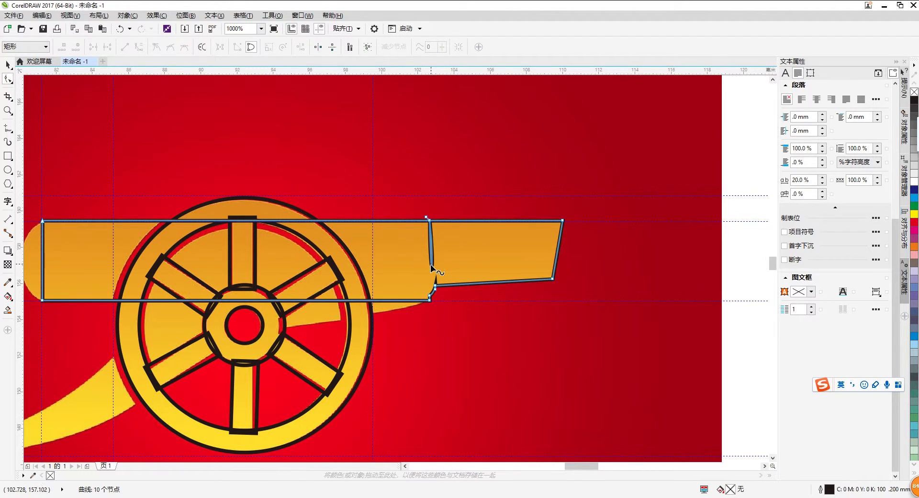
Remove the seam's remaining sliver by deleting its nodes beneath the barrel's upper edge, keeping that edge straight
double_click(429, 220)
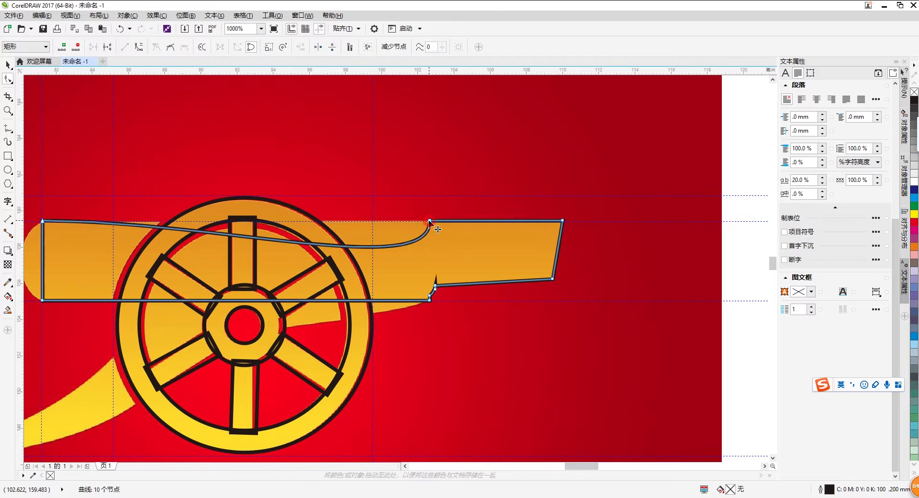
key("ctrl+z")
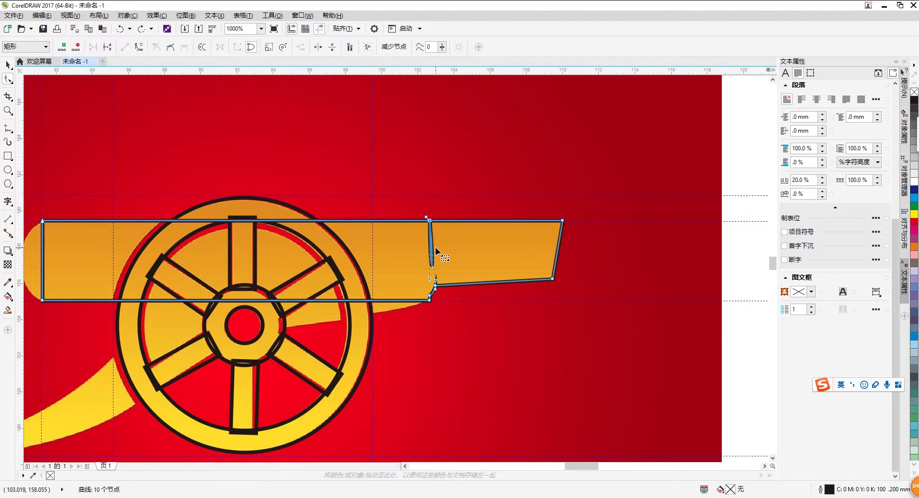
scroll(435, 247, "up", 2)
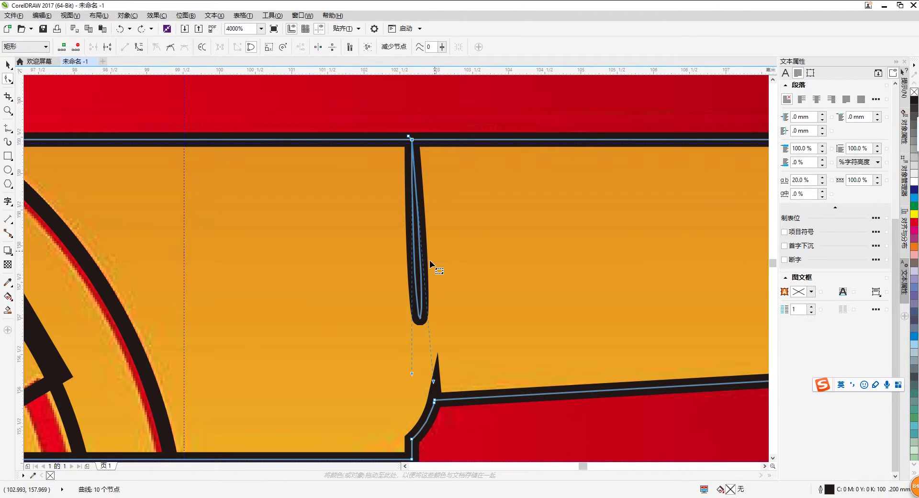
scroll(415, 141, "up", 2)
left_click(407, 136)
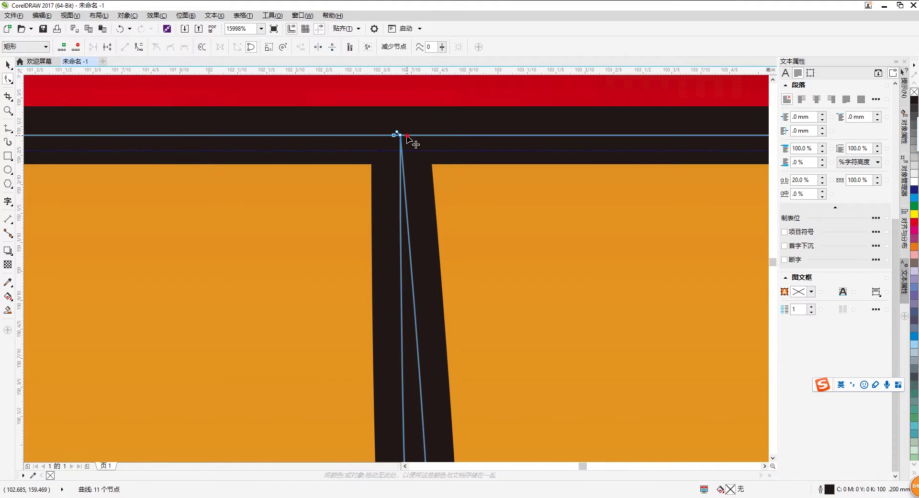
double_click(407, 136)
double_click(400, 136)
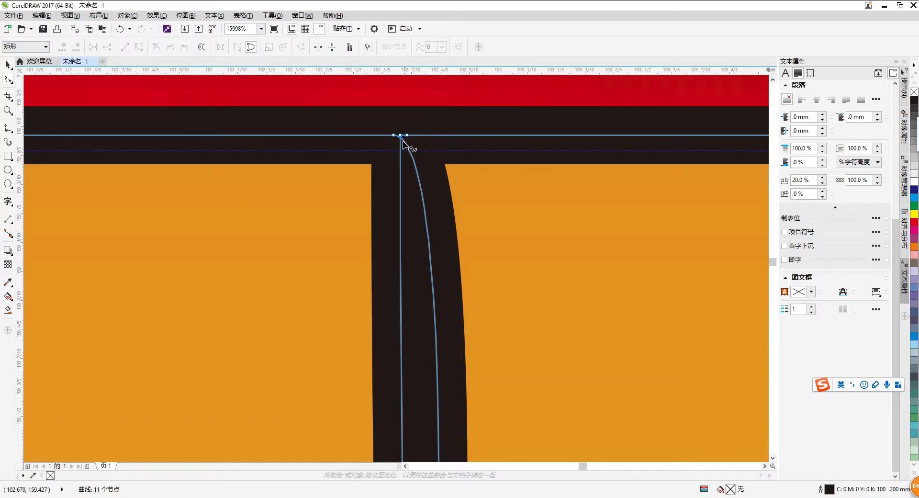
double_click(400, 136)
scroll(413, 175, "down", 2)
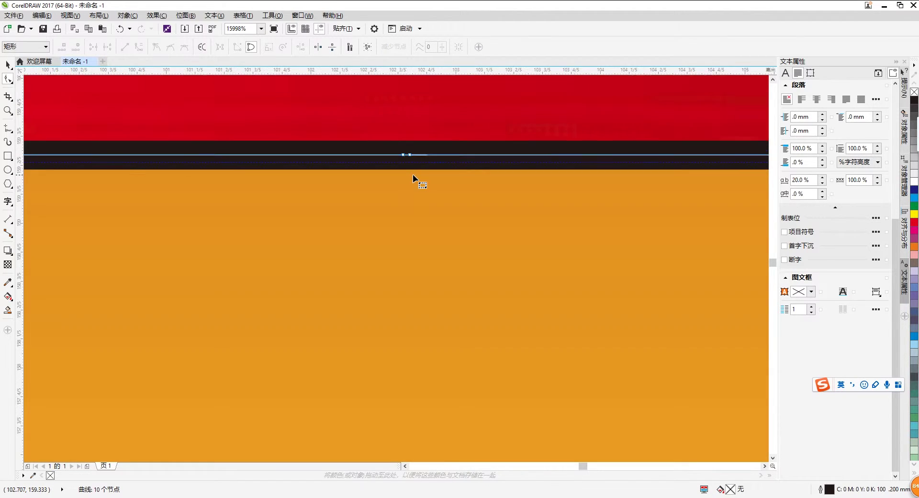
scroll(413, 176, "down", 2)
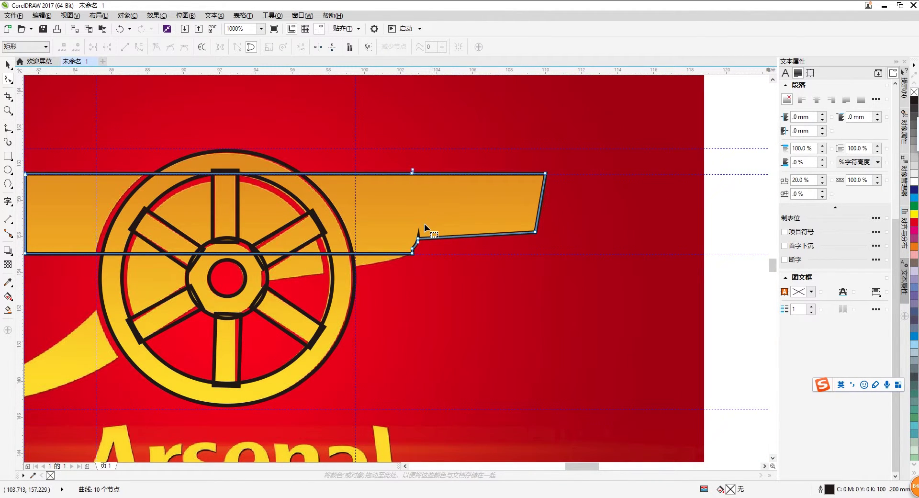
Add a node on the notch curve just below the small spike and delete the two nodes forming the spike
scroll(425, 229, "up", 4)
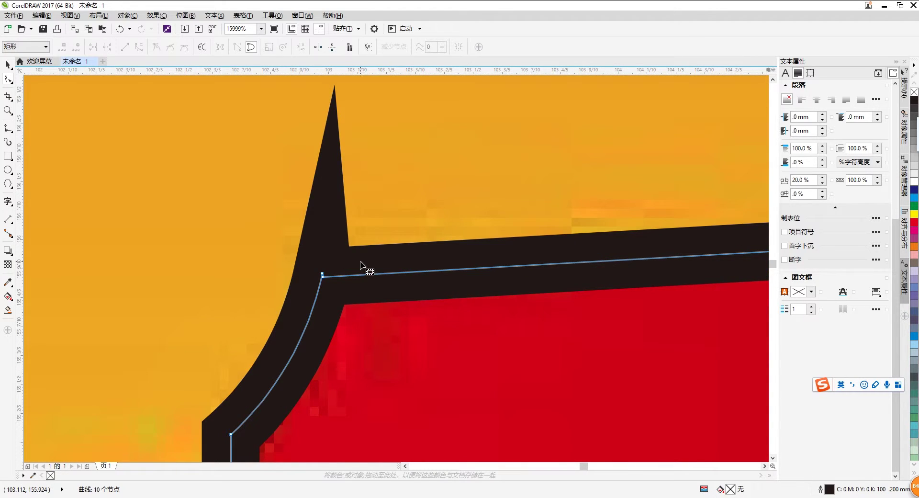
scroll(353, 280, "down", 1)
scroll(351, 275, "up", 3)
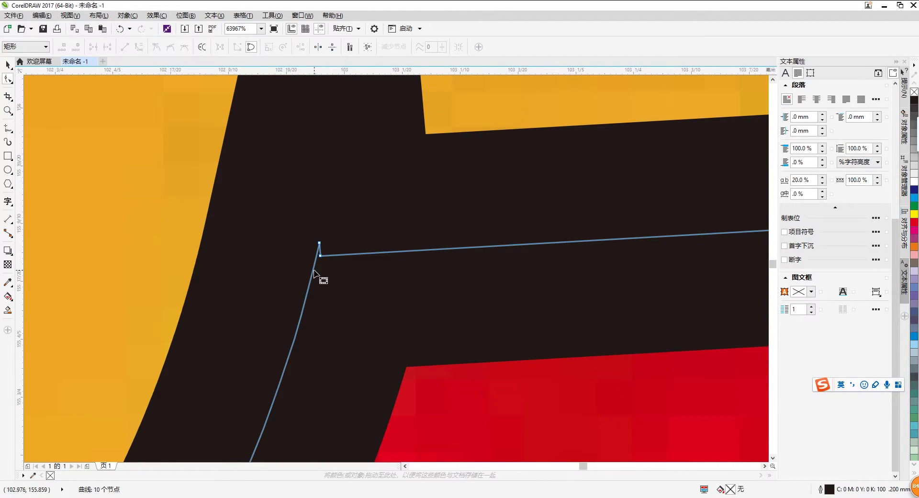
left_click(313, 269)
double_click(314, 269)
key("Delete")
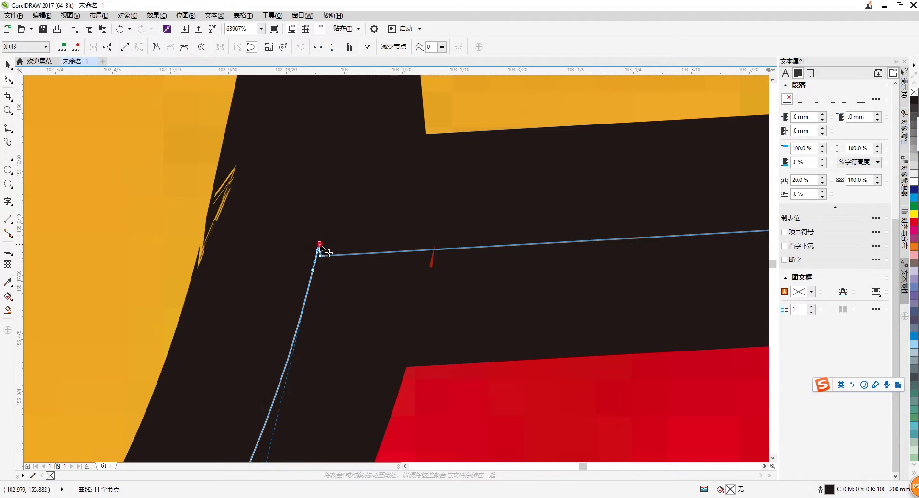
left_click(320, 256)
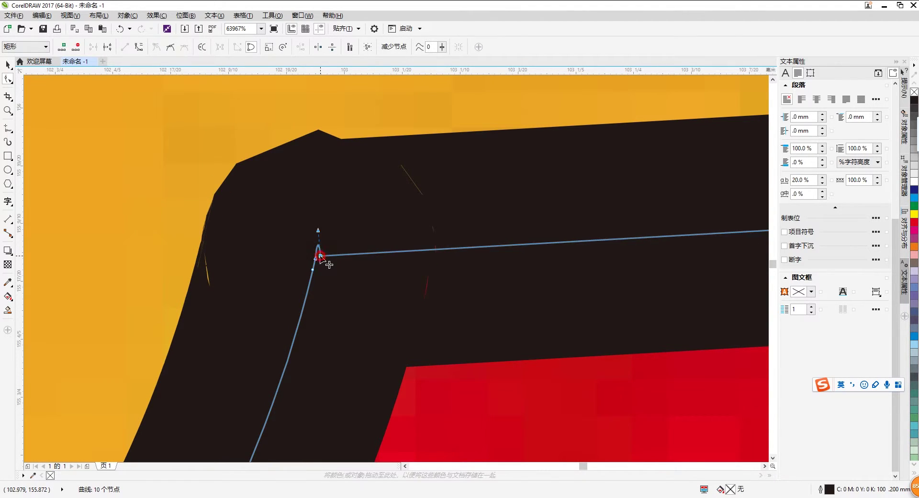
key("Delete")
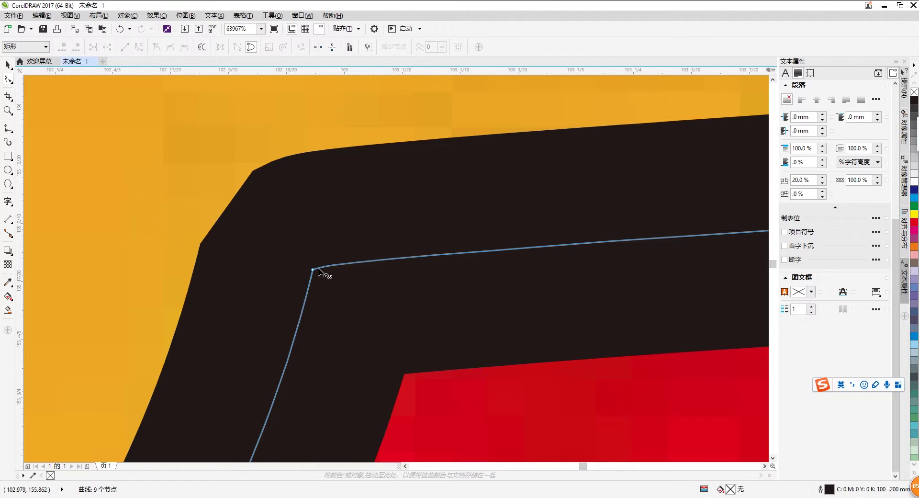
scroll(314, 270, "down", 10)
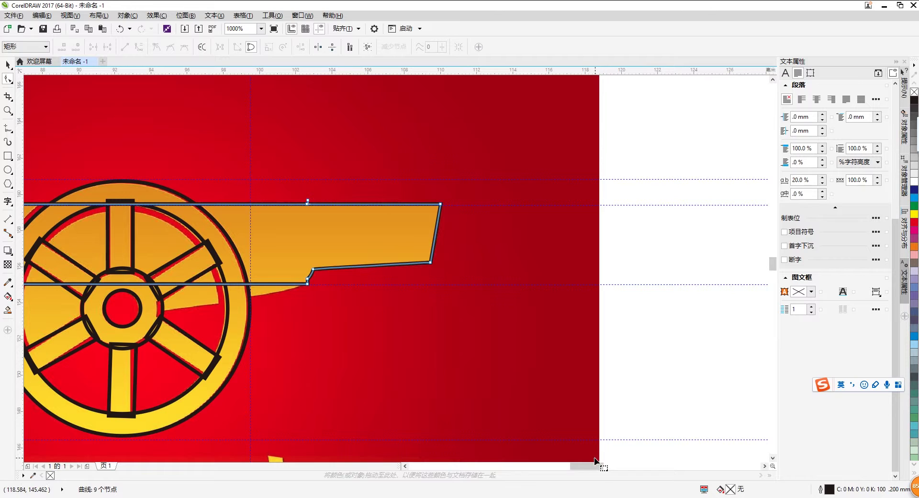
Draw an ellipse about 2.1 mm by 4.3 mm centred on the midpoint of the barrel's rear edge
left_click_drag(590, 465, 575, 468)
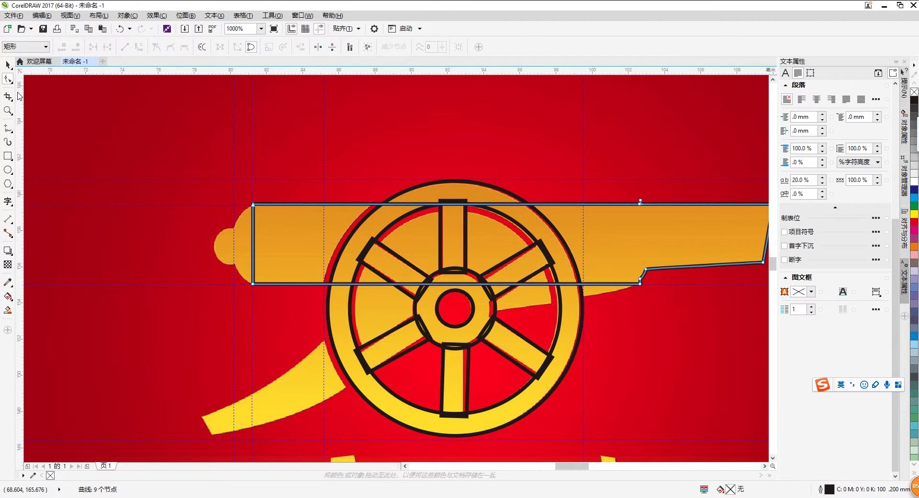
left_click(7, 170)
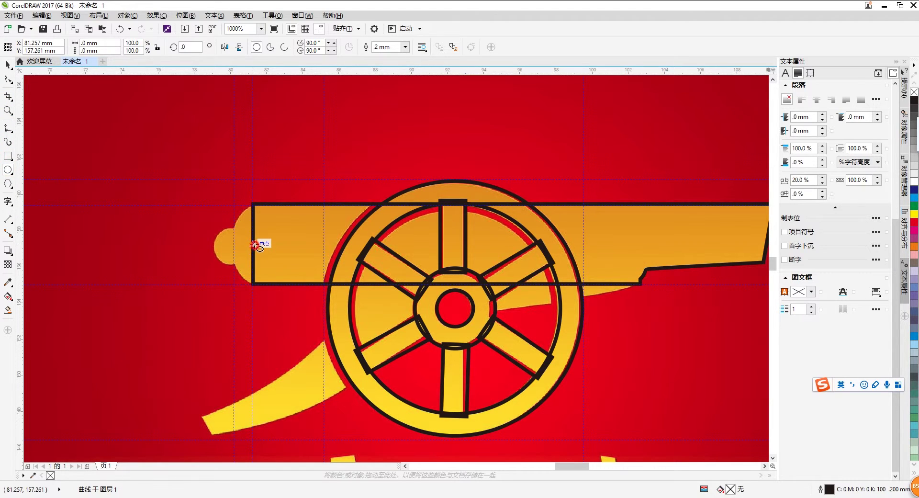
left_click(253, 214)
left_click_drag(252, 214, 234, 205)
key("space")
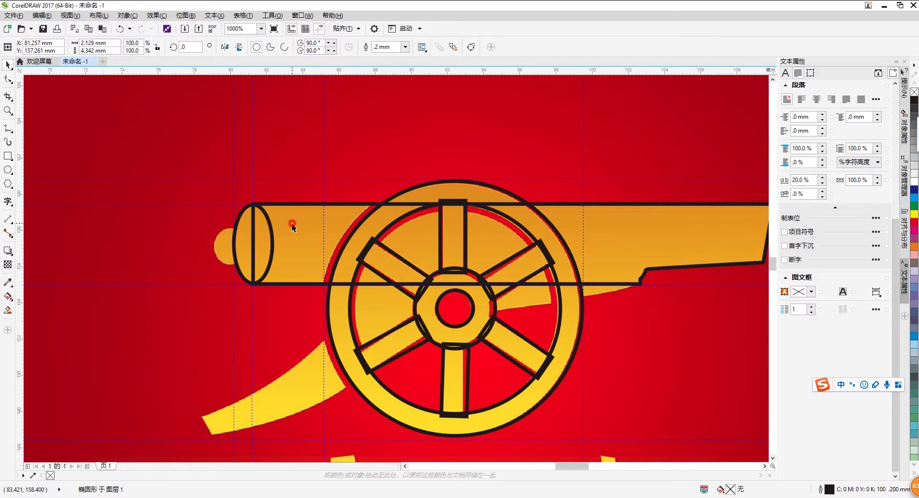
Weld the rear ellipse to the barrel outline
left_click(292, 223, "shift")
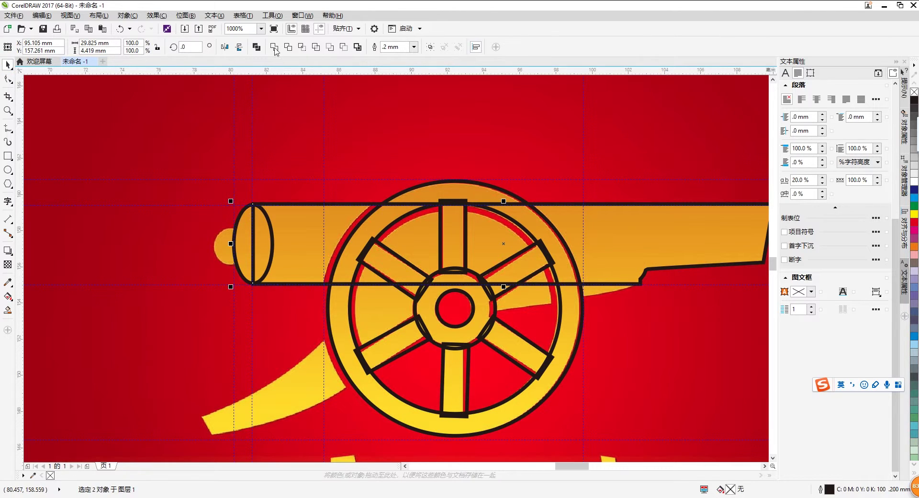
left_click(274, 46)
left_click(251, 172)
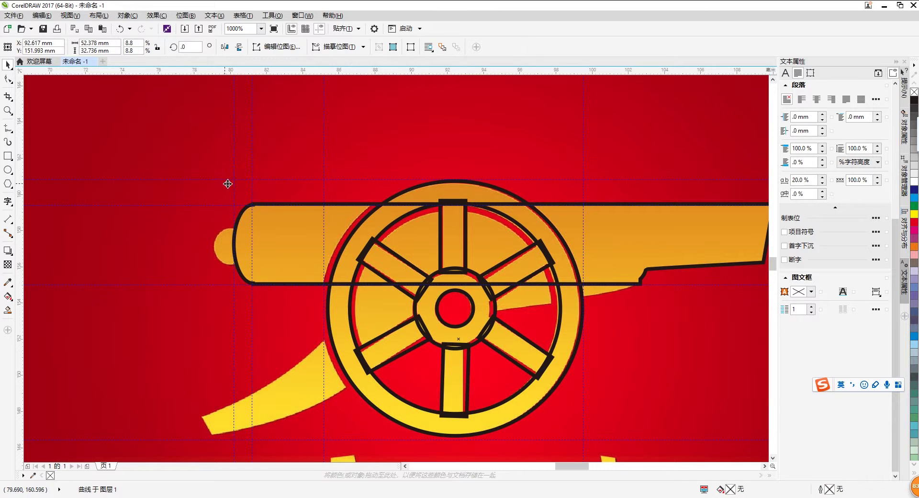
Draw a circle about 2.1 mm across at the barrel's rear end and align it with the bitmap's knob
left_click(8, 170)
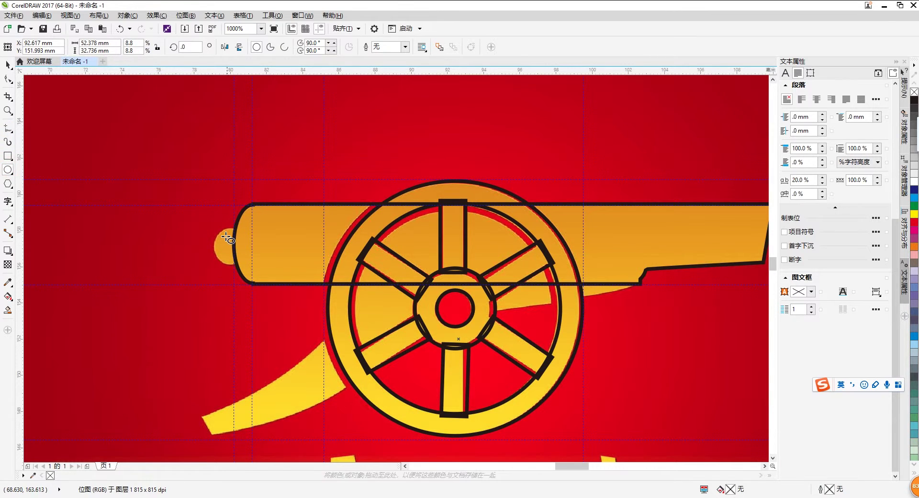
left_click_drag(231, 245, 214, 224)
left_click(6, 66)
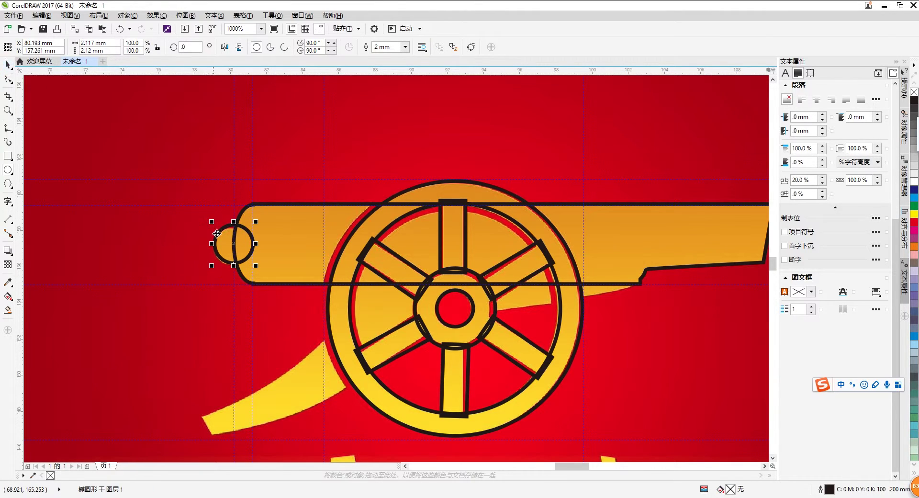
left_click_drag(230, 242, 230, 244)
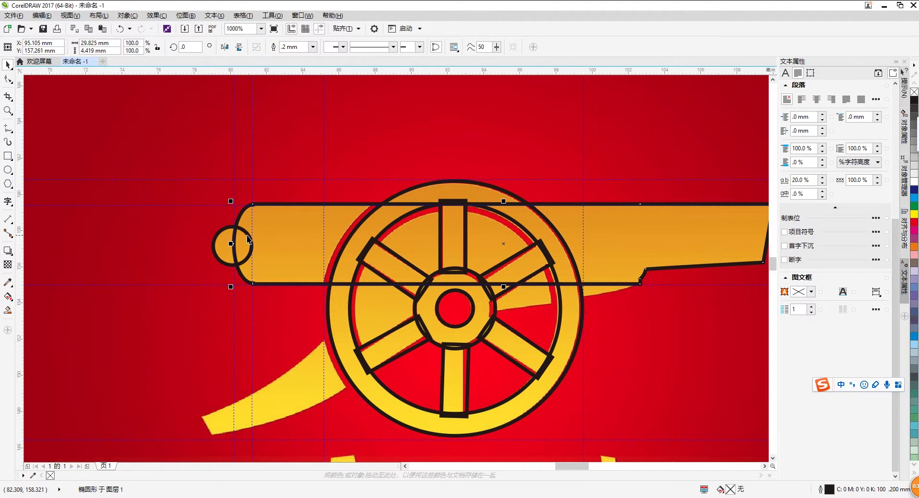
Weld the knob circle to the rear of the barrel outline
left_click(229, 240, "shift")
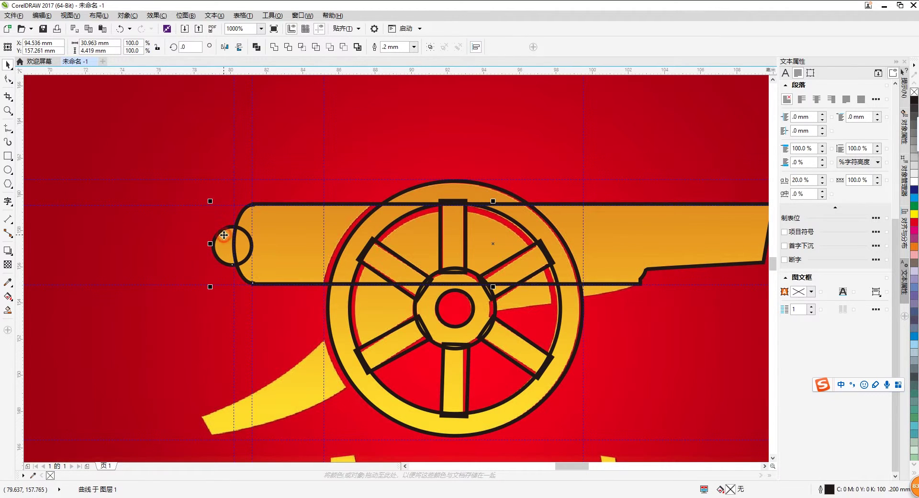
left_click(287, 47)
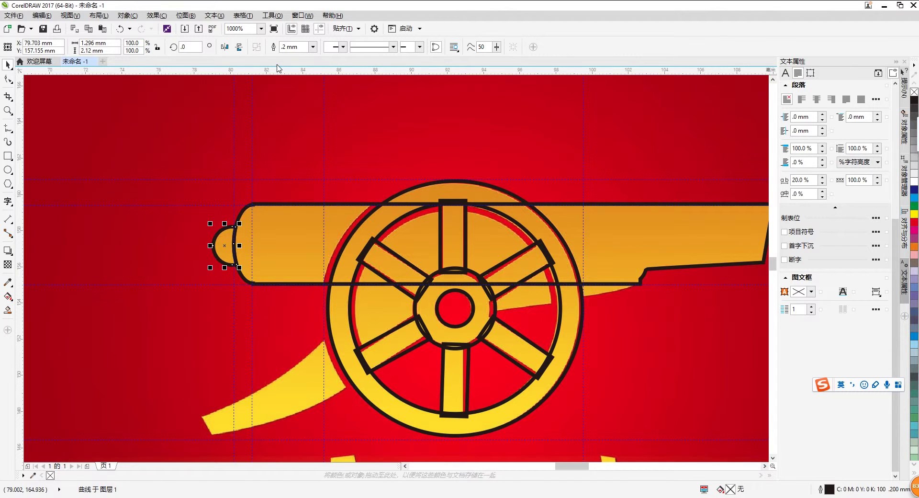
key("ctrl+z")
left_click(274, 46)
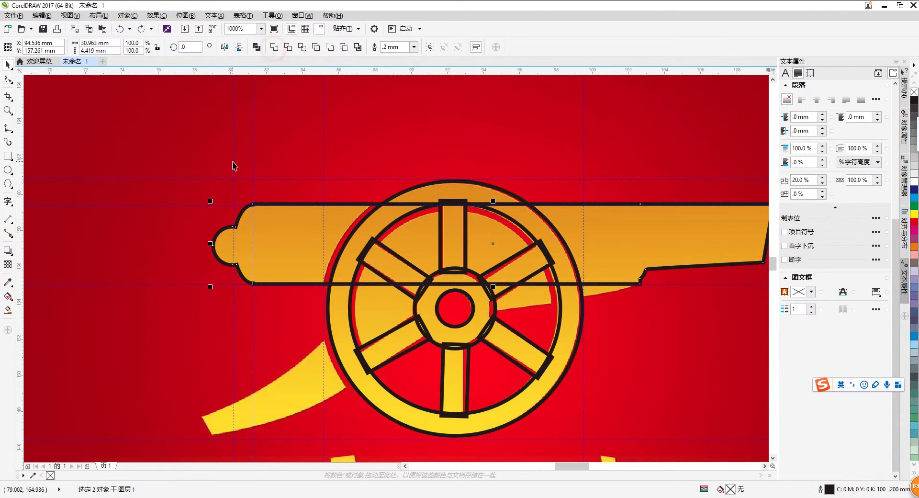
left_click(248, 156)
scroll(518, 271, "down", 3)
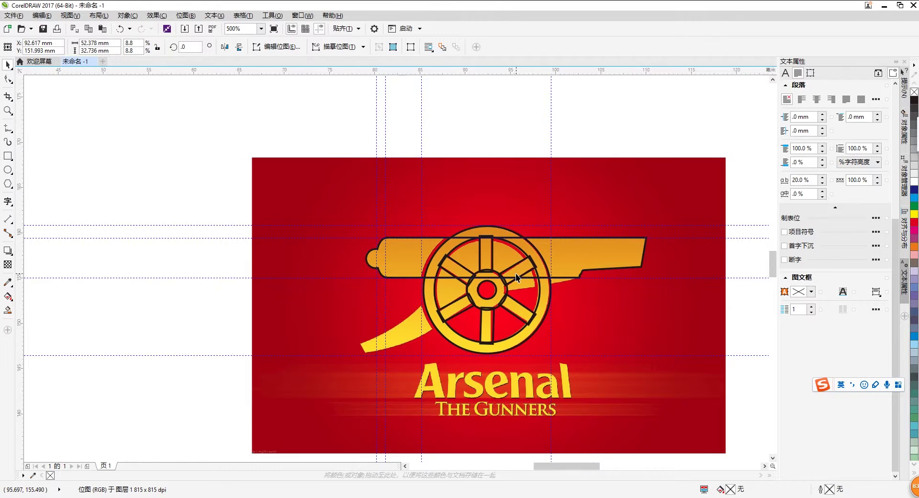
scroll(515, 274, "up", 3)
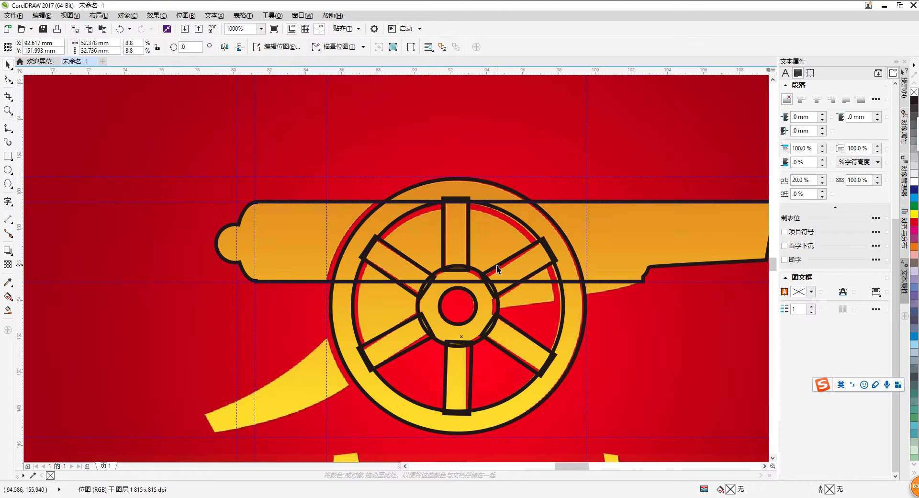
scroll(496, 265, "down", 2)
scroll(497, 265, "up", 2)
scroll(473, 273, "down", 2)
scroll(473, 272, "up", 2)
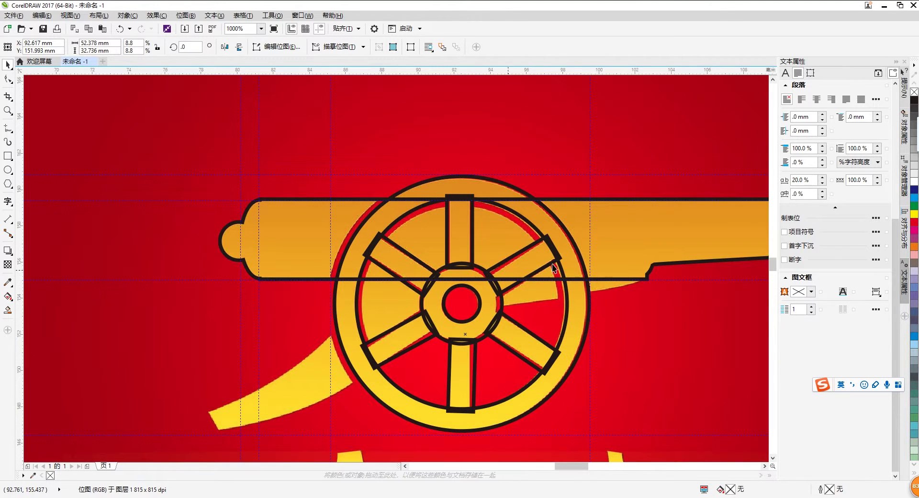
Delete the extra node above the notch's lower corner and replace its upper corner node with one slightly nearer the muzzle
scroll(665, 276, "up", 2)
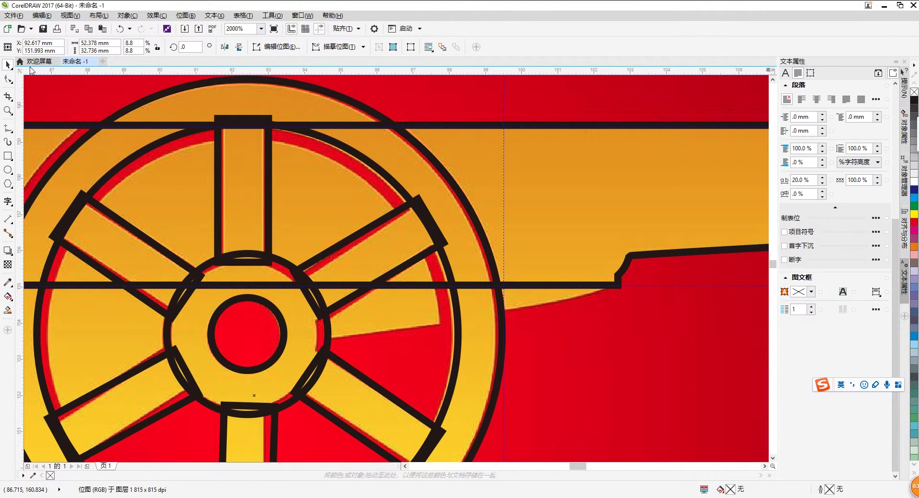
key("F10")
left_click(618, 276)
key("Delete")
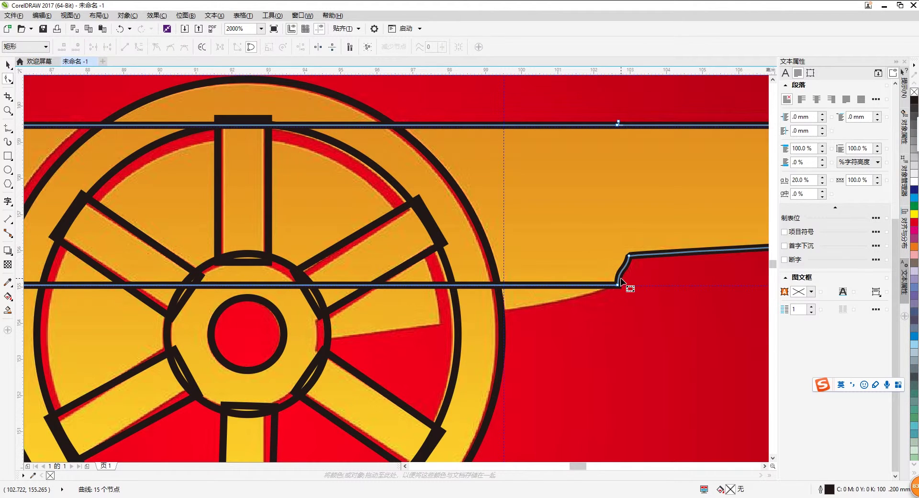
scroll(630, 258, "up", 2)
double_click(632, 255)
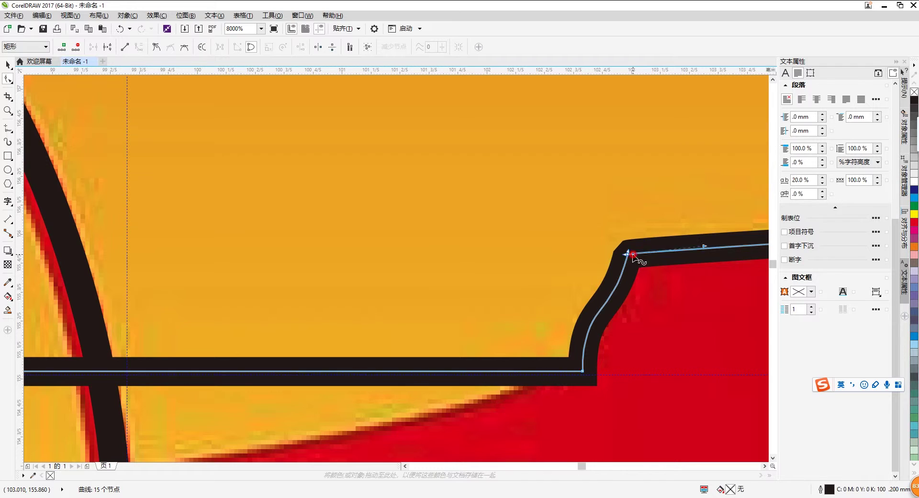
key("Delete")
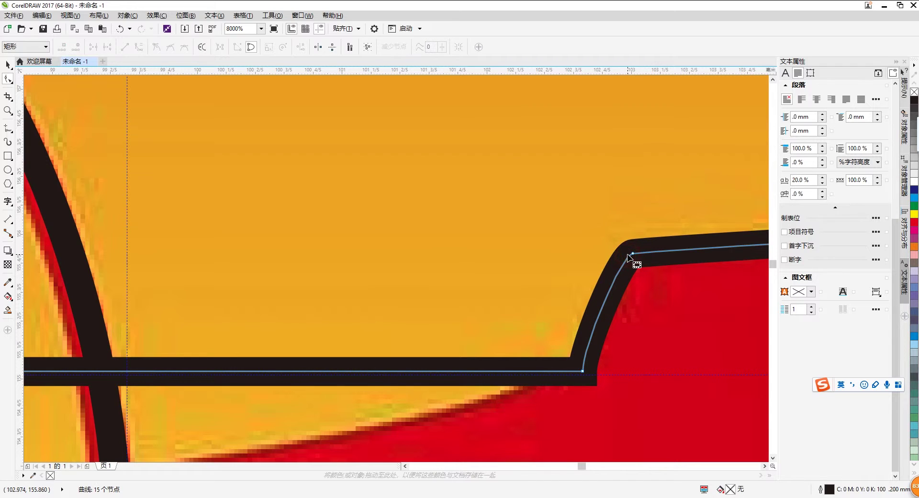
Draw a rectangle about 7.25 by 2.48 mm over the bitmap's curved gun trail, behind the wheel
scroll(613, 308, "down", 3)
scroll(606, 310, "down", 2)
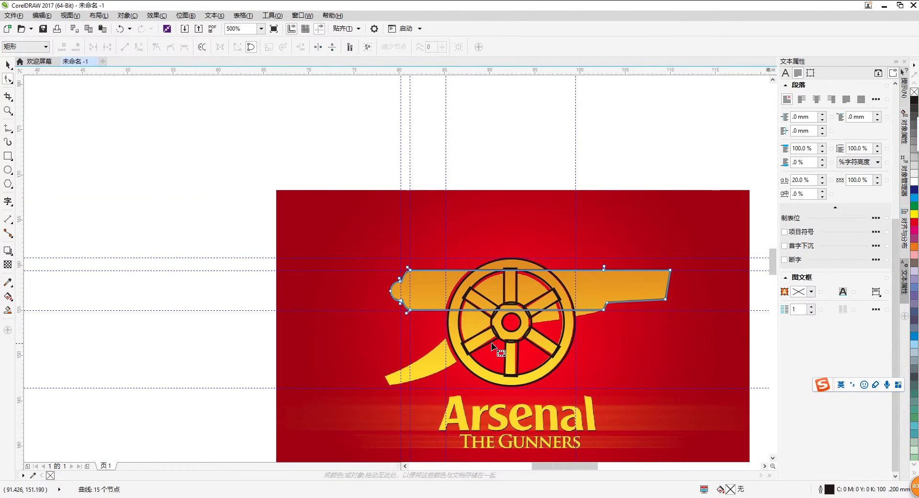
scroll(492, 338, "up", 2)
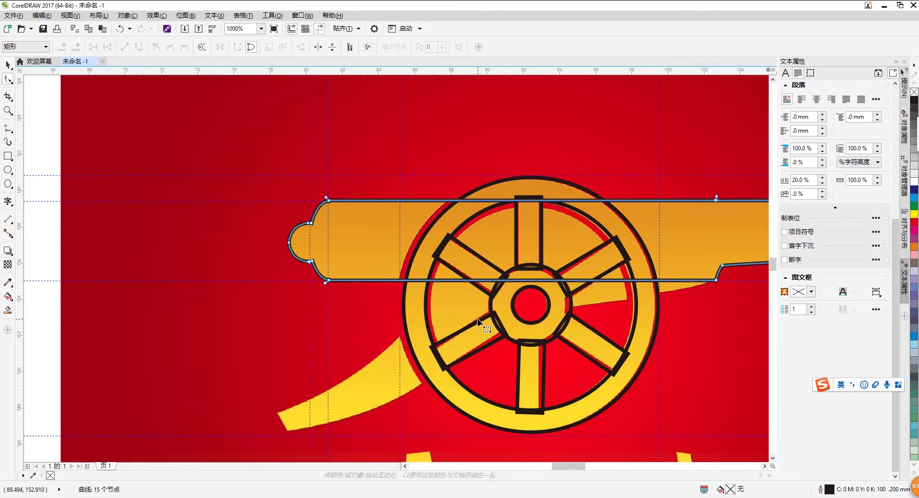
left_click(8, 156)
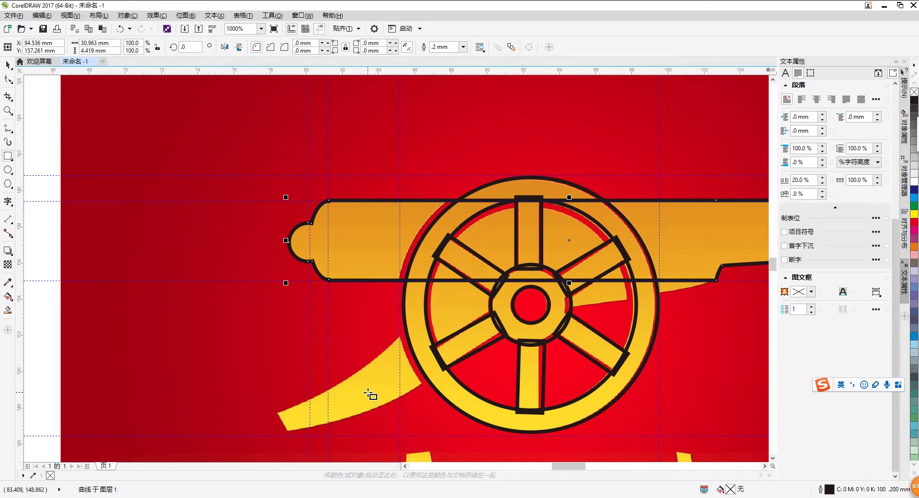
left_click_drag(367, 391, 296, 368)
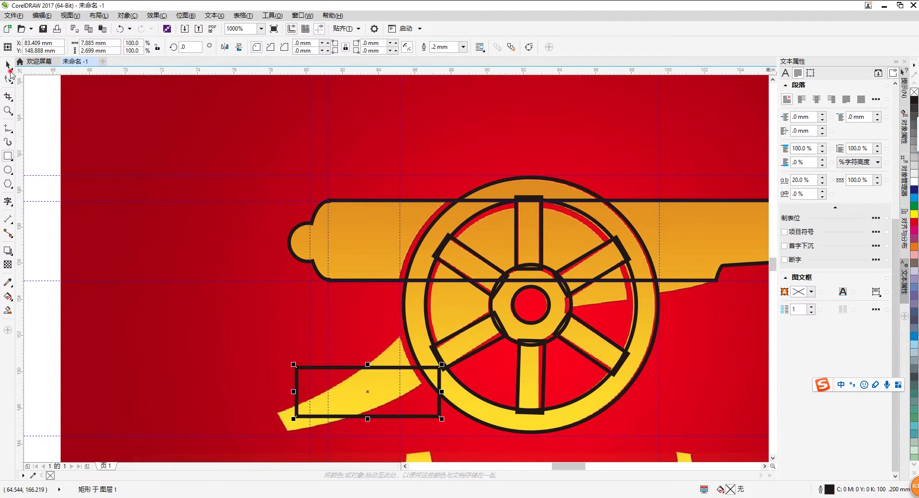
left_click(8, 65)
left_click_drag(441, 366, 430, 369)
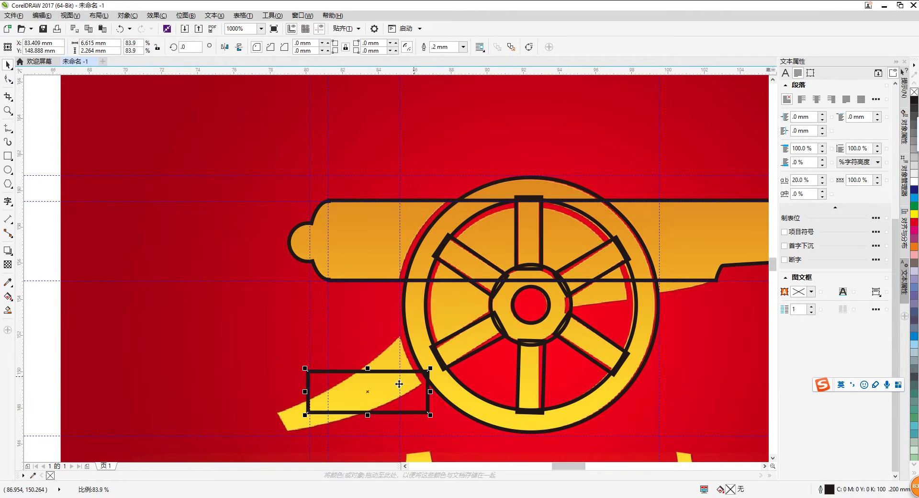
left_click_drag(364, 388, 341, 409)
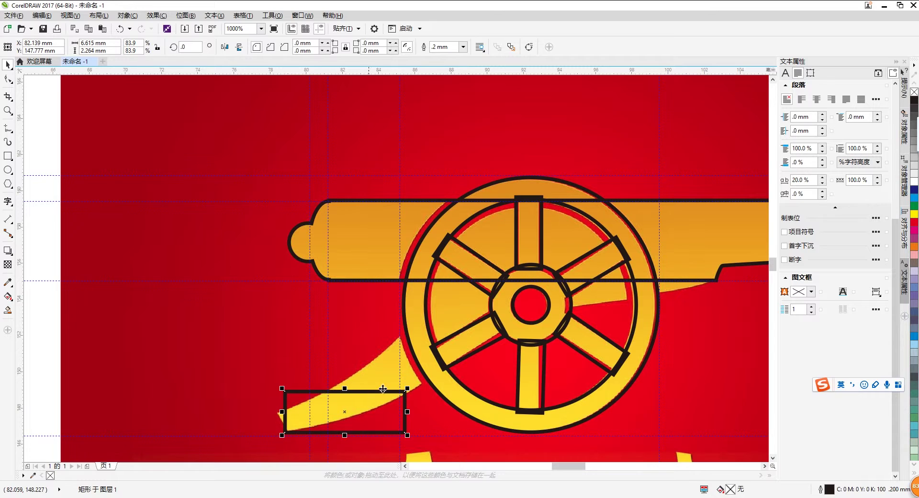
left_click_drag(407, 387, 418, 385)
Convert the rectangle to curves and move its four corner nodes onto the corners of the bitmap's trail
right_click(393, 395)
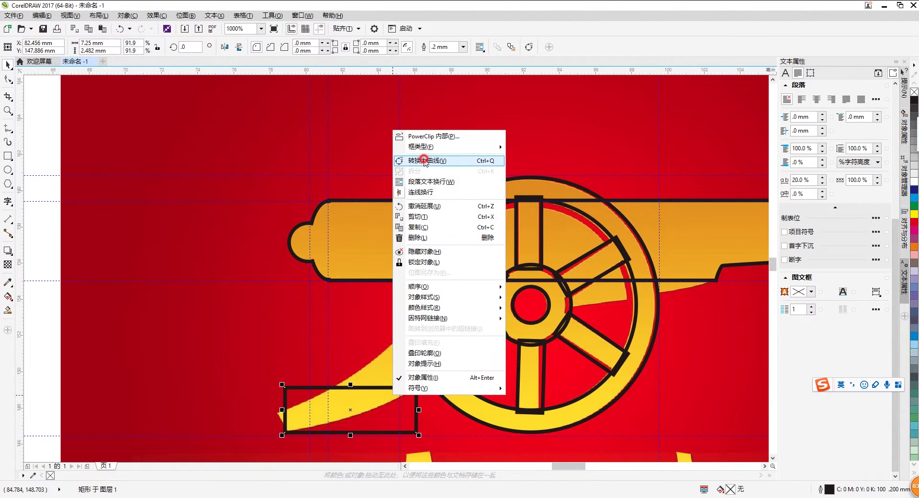
left_click(424, 160)
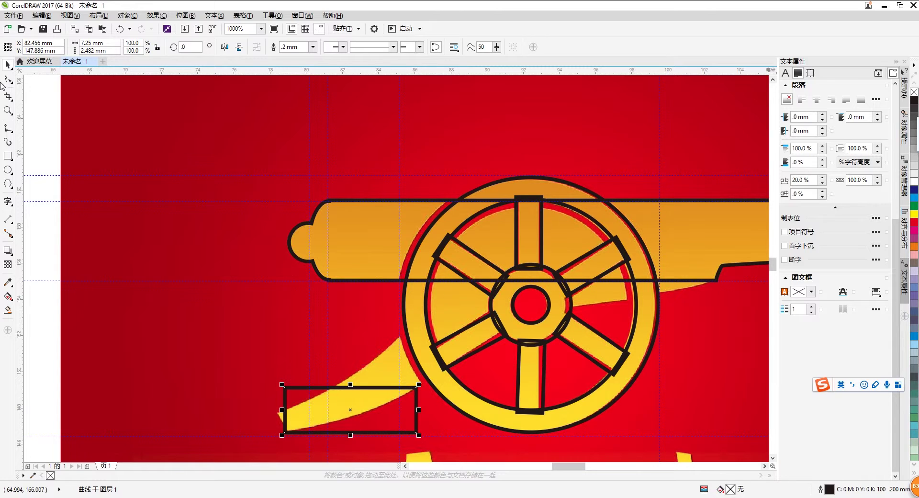
left_click(6, 81)
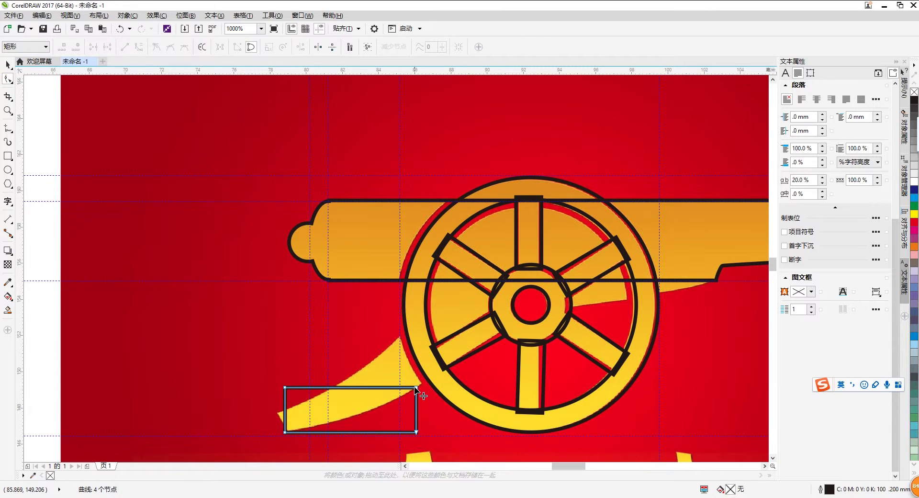
left_click_drag(416, 387, 400, 338)
left_click_drag(417, 433, 422, 384)
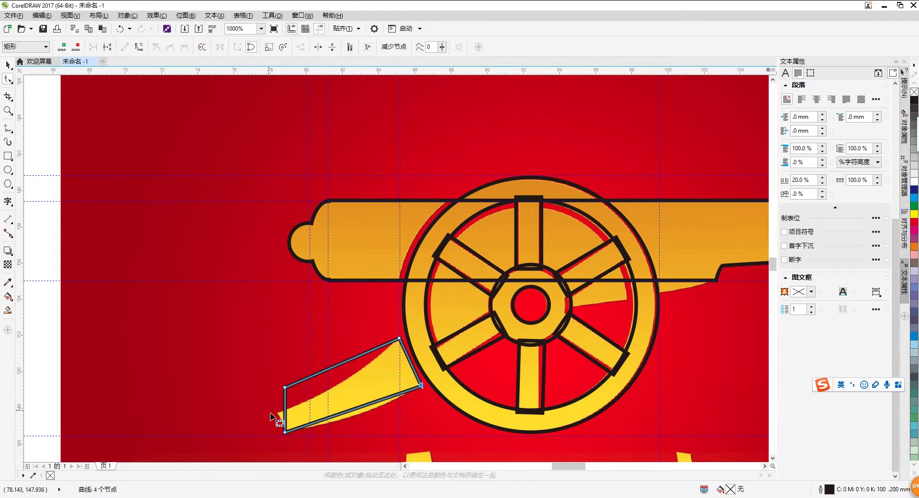
mouse_move(286, 432)
left_mouse_down()
mouse_move(299, 426)
mouse_move(288, 431)
left_mouse_up()
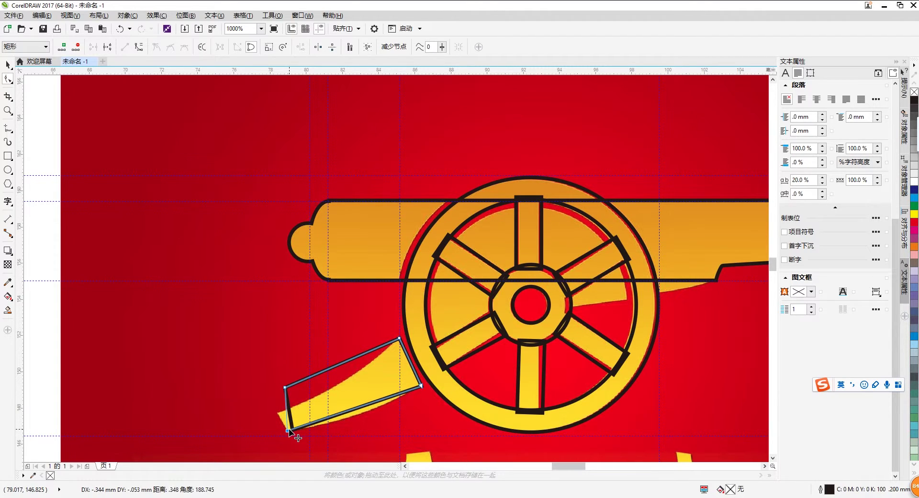
left_click_drag(284, 387, 276, 413)
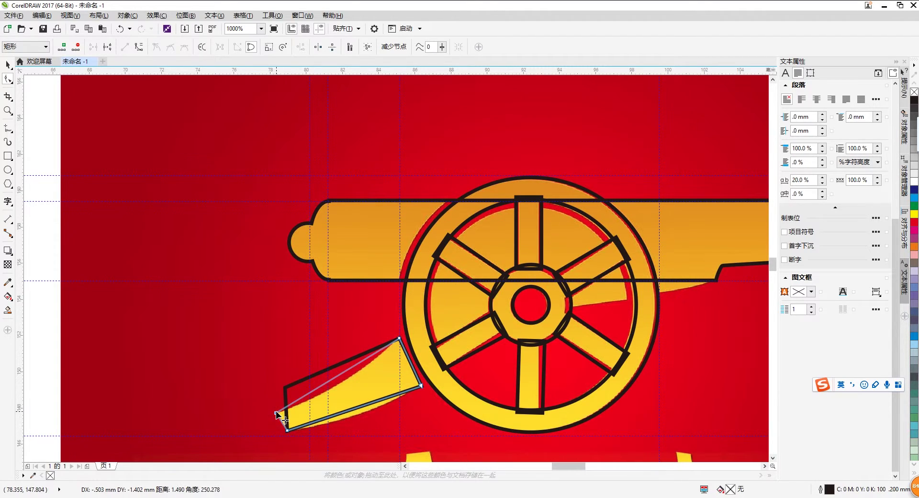
Convert the trail outline's upper and lower edges to curves and bend them to follow the bitmap
left_click(338, 376)
right_click(337, 375)
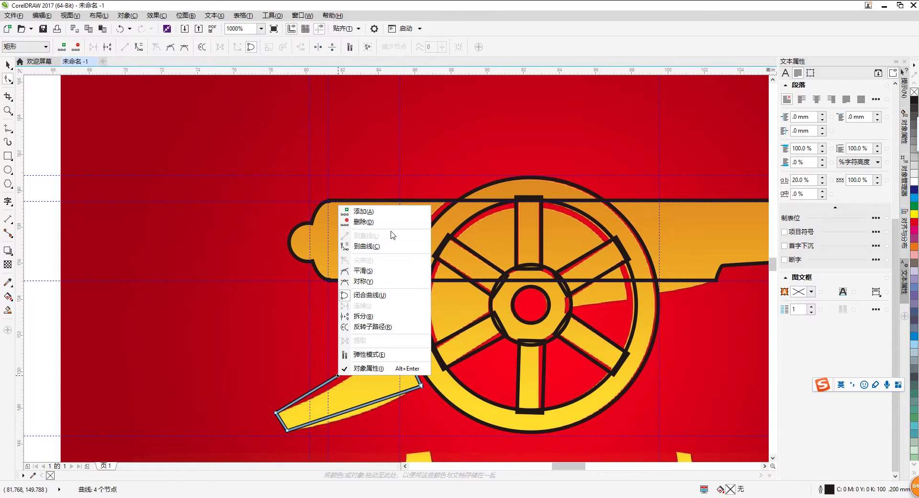
left_click(383, 247)
left_click_drag(337, 377, 356, 408)
right_click(357, 408)
left_click(385, 279)
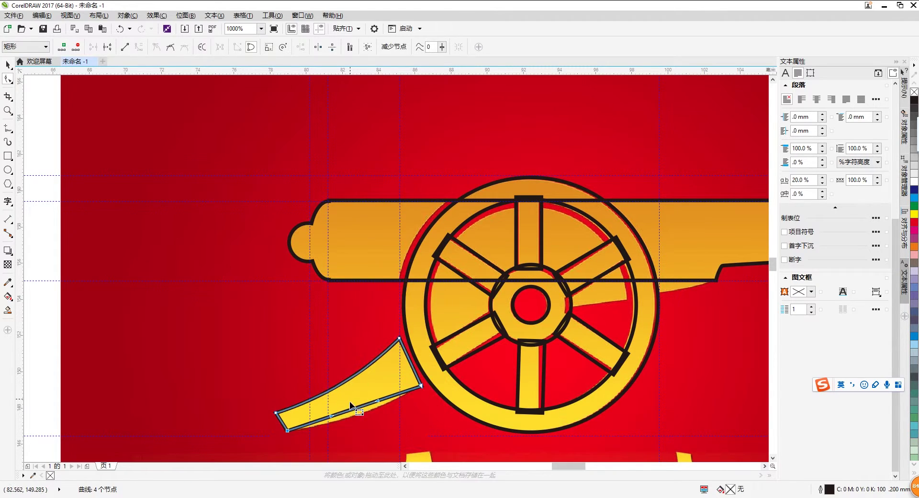
mouse_move(354, 410)
left_mouse_down()
mouse_move(361, 420)
mouse_move(356, 414)
left_mouse_up()
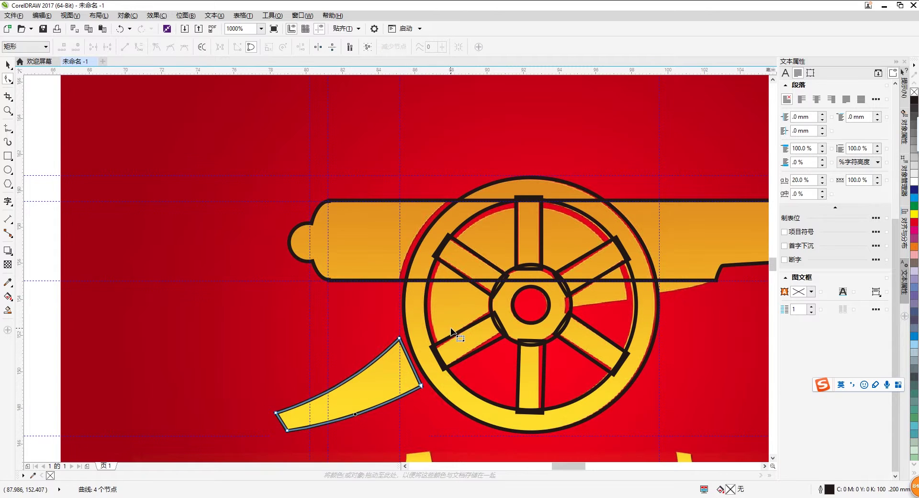
Move the Arsenal bitmap about 46 mm to the left, clear of the traced cannon outlines
left_click(9, 65)
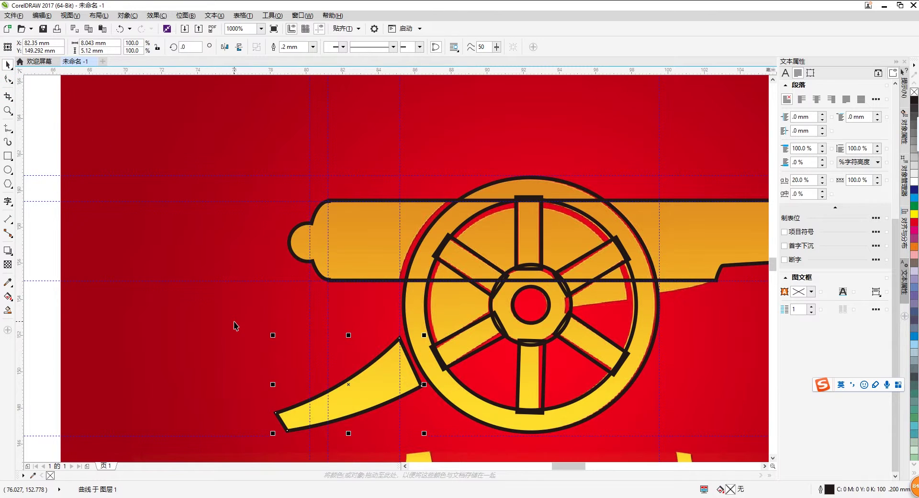
left_click(235, 326)
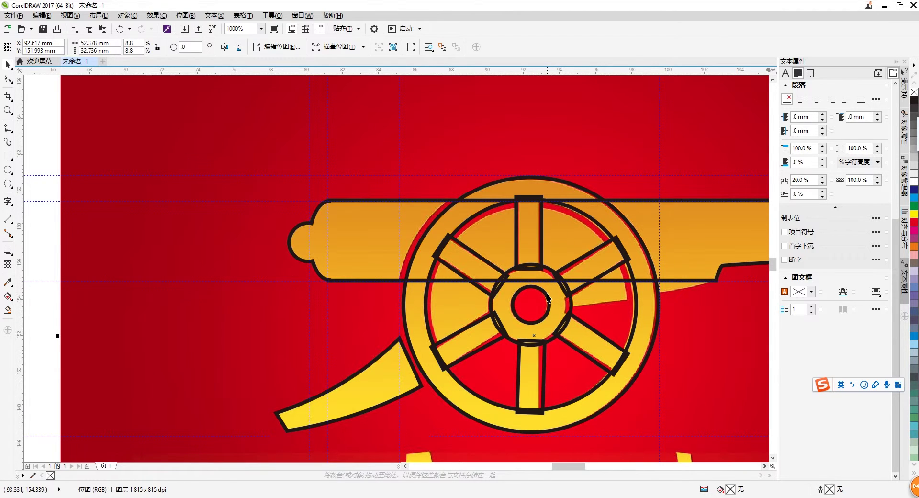
scroll(547, 298, "down", 1)
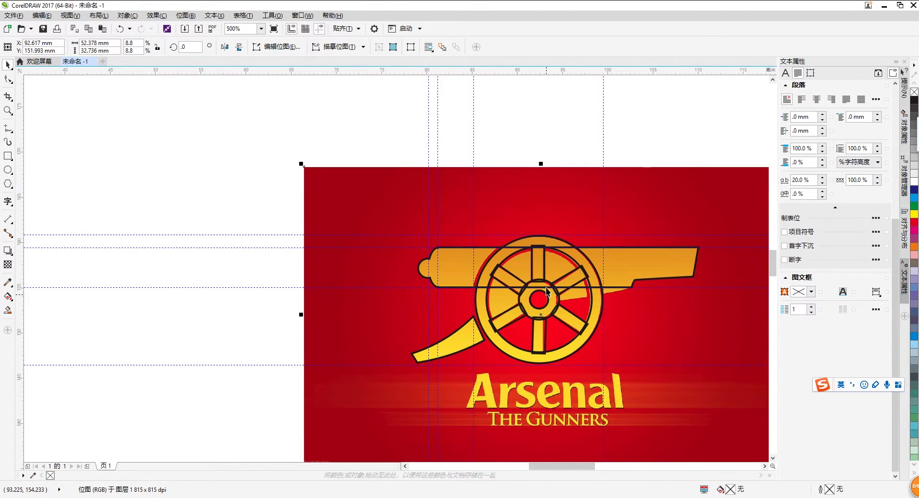
left_click_drag(583, 183, 168, 171)
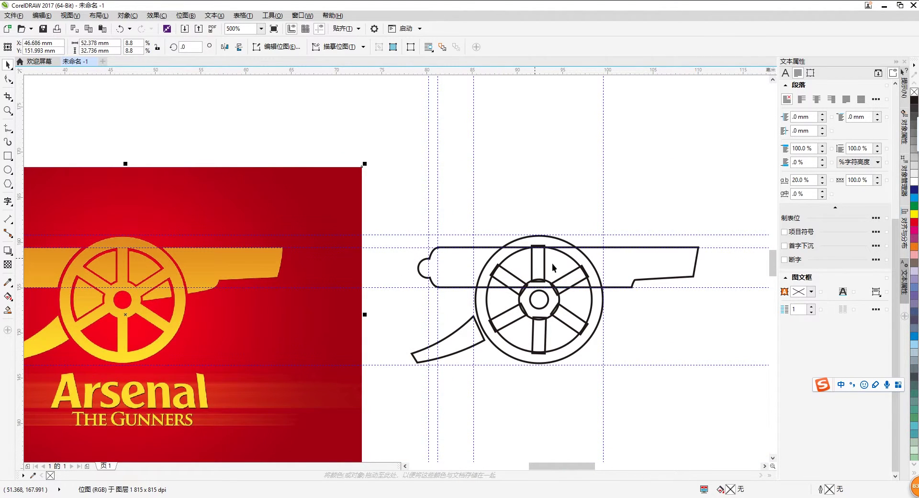
Fill the barrel with yellow (C0 M0 Y100 K0) and send it to the back of the layer
left_click(629, 266)
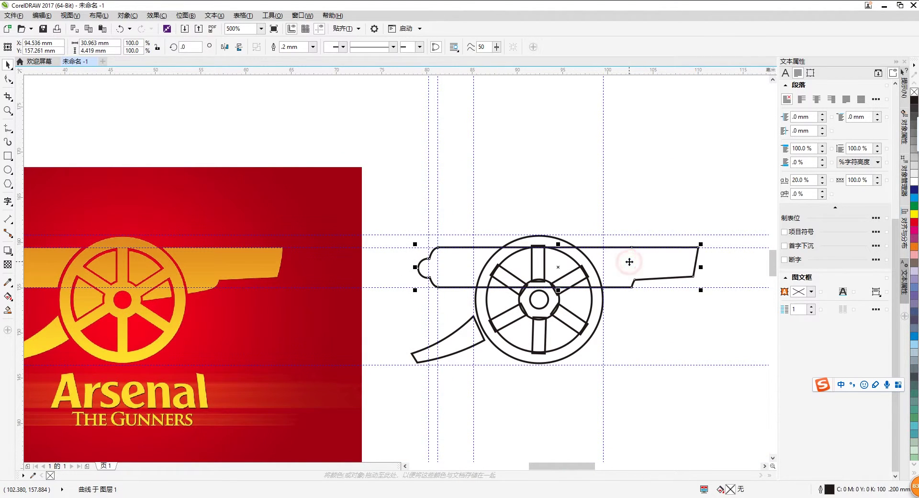
left_click(915, 215)
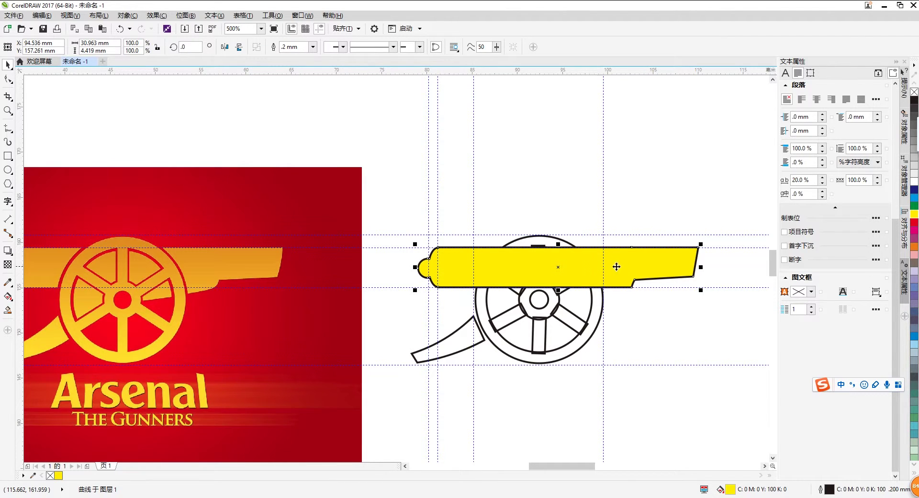
right_click(642, 264)
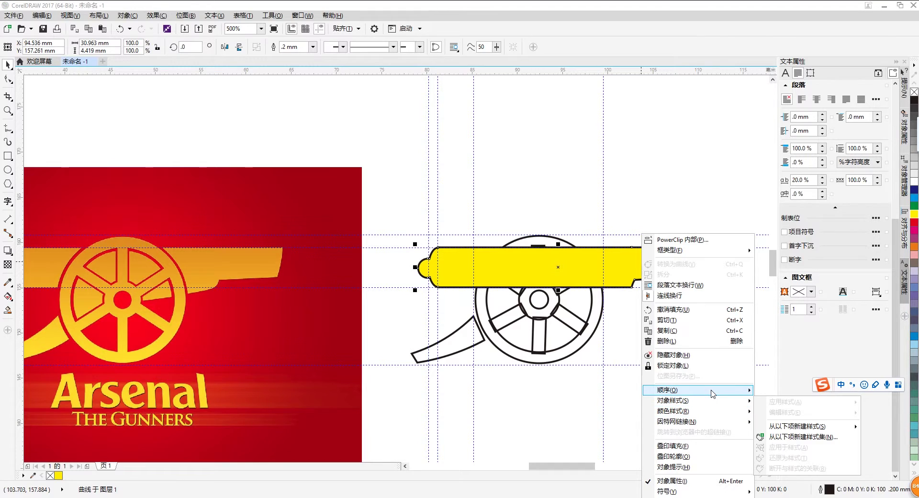
mouse_move(715, 391)
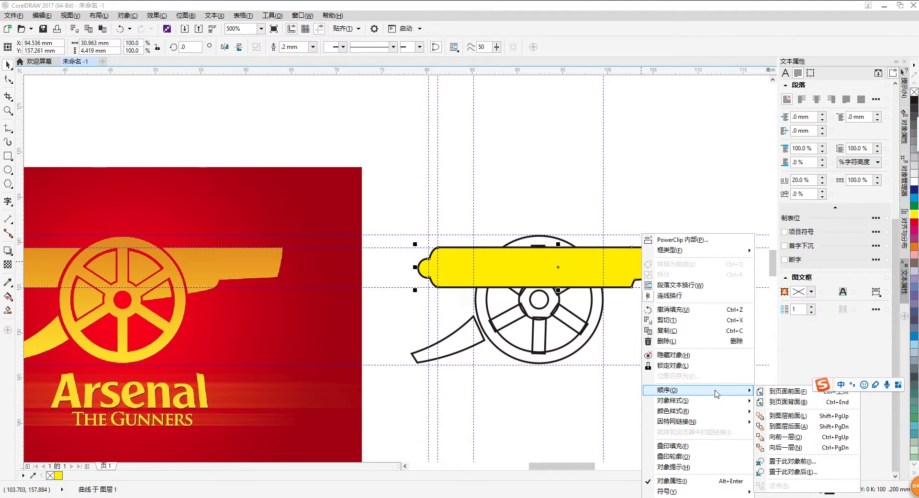
left_click(803, 428)
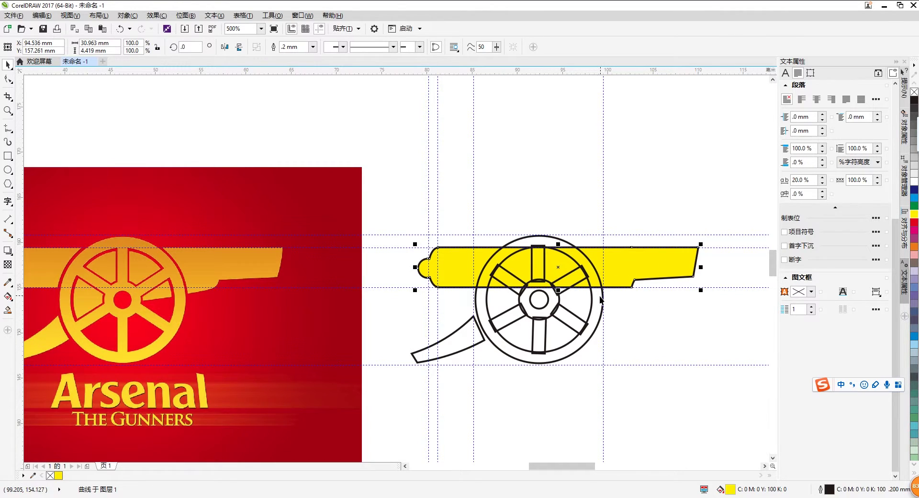
Give the wheel rim a yellow fill and a red outline (C0 M100 Y100 K0)
left_click(600, 304)
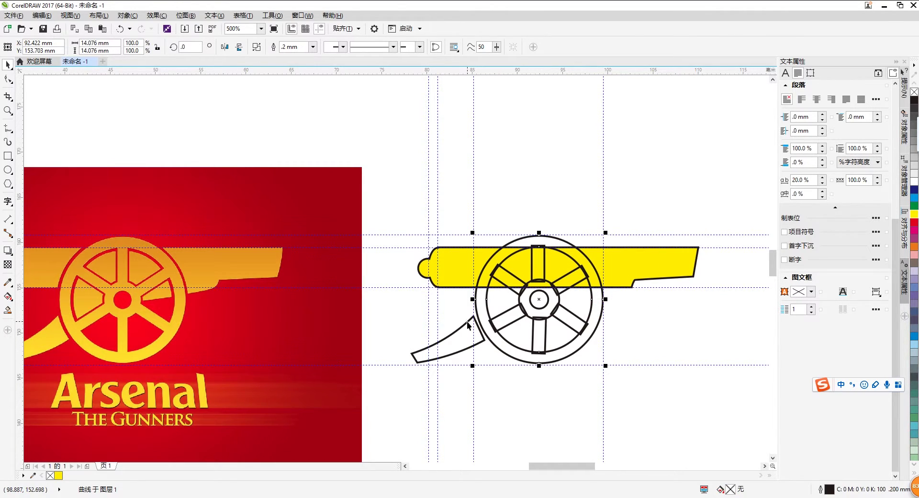
left_click(912, 214)
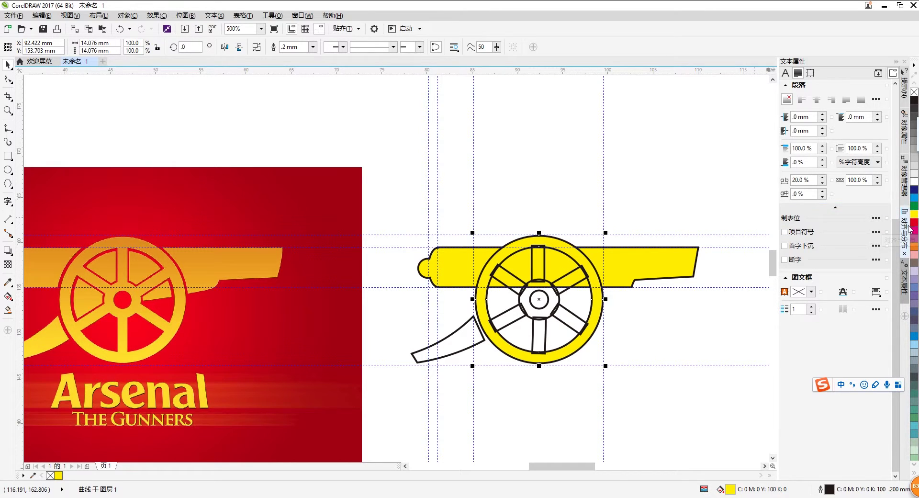
right_click(914, 224)
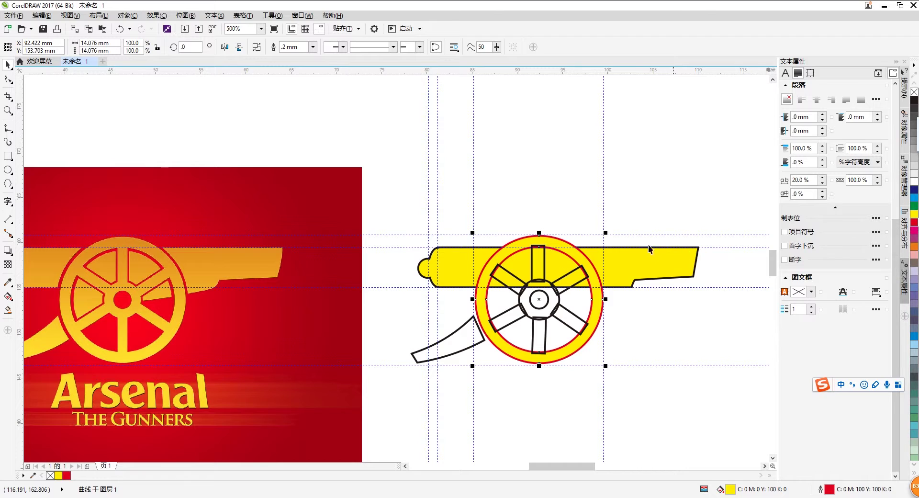
Give all six wheel spokes a yellow fill and a red outline
left_click(540, 266)
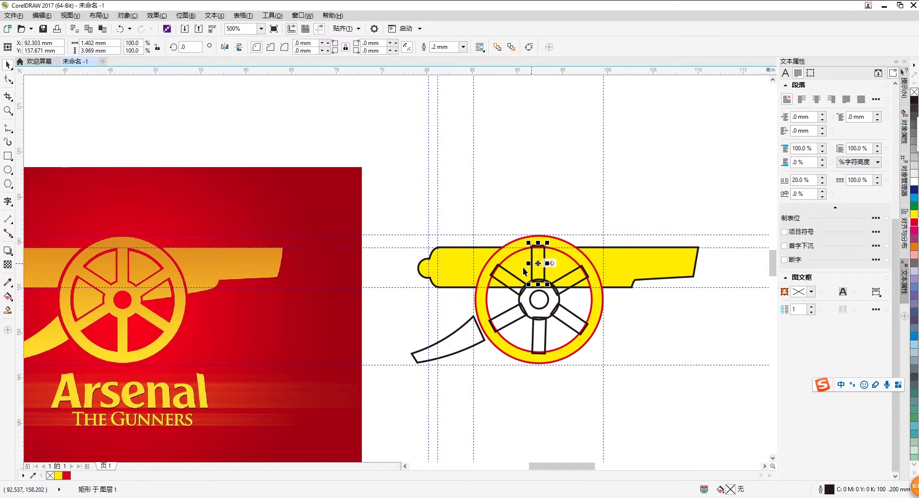
left_click(507, 272, "shift")
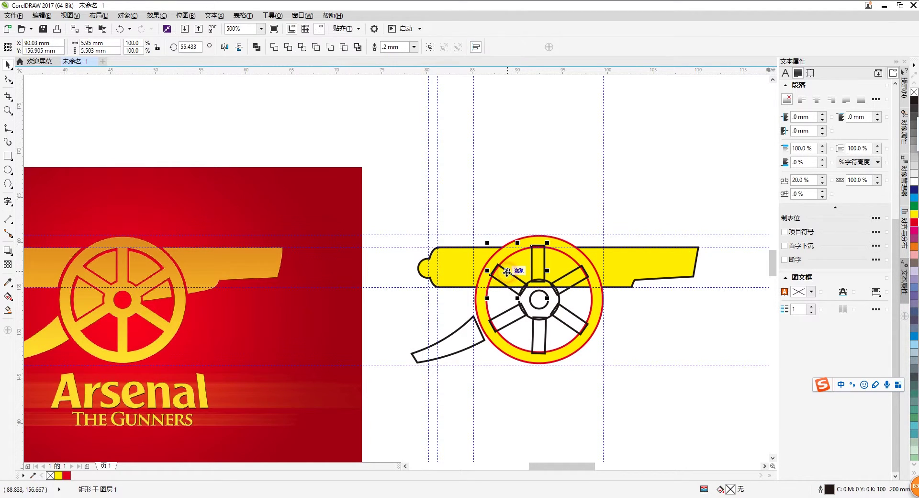
left_click(570, 279, "shift")
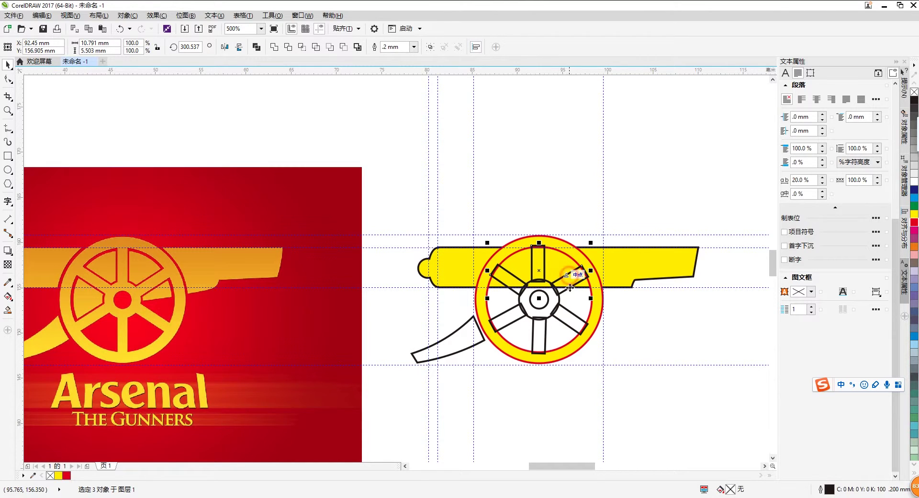
left_click(572, 320, "shift")
left_click(542, 333, "shift")
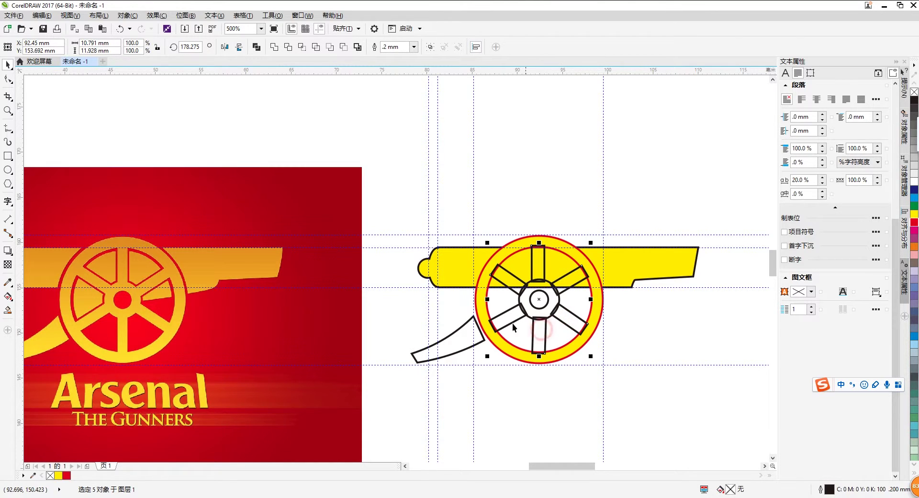
left_click(513, 323, "shift")
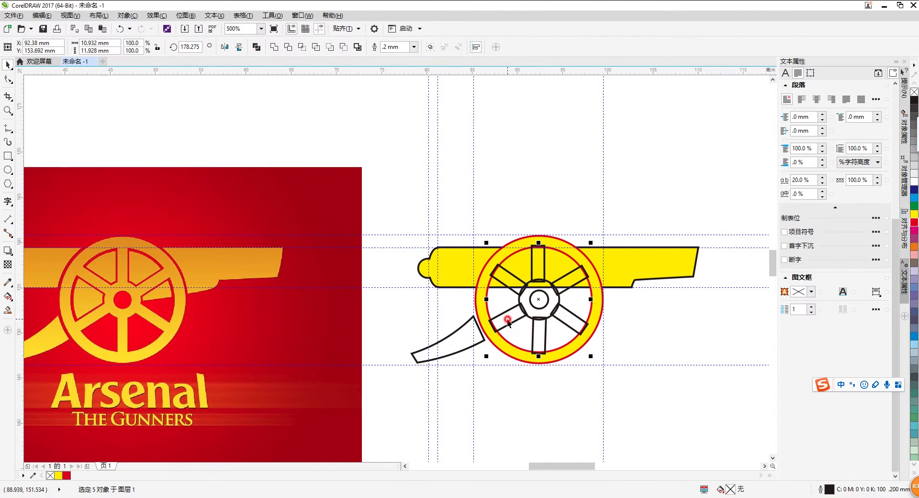
left_click(915, 214)
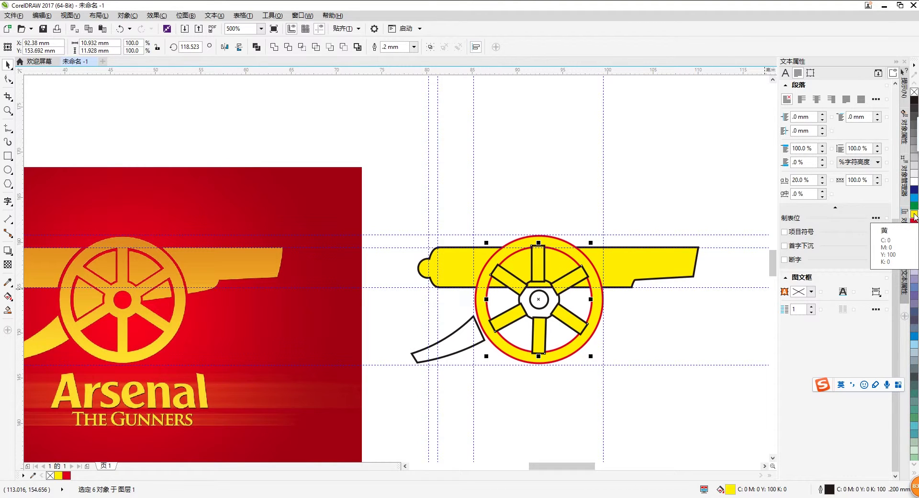
right_click(914, 225)
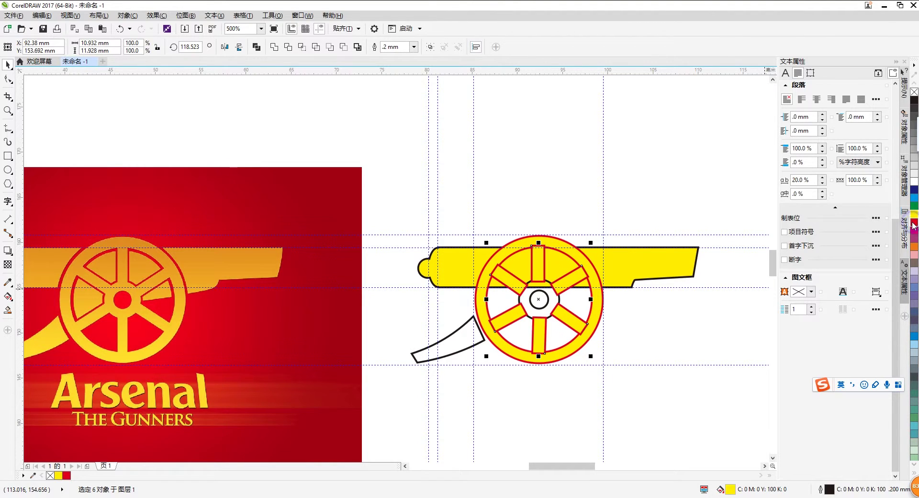
left_click(698, 219)
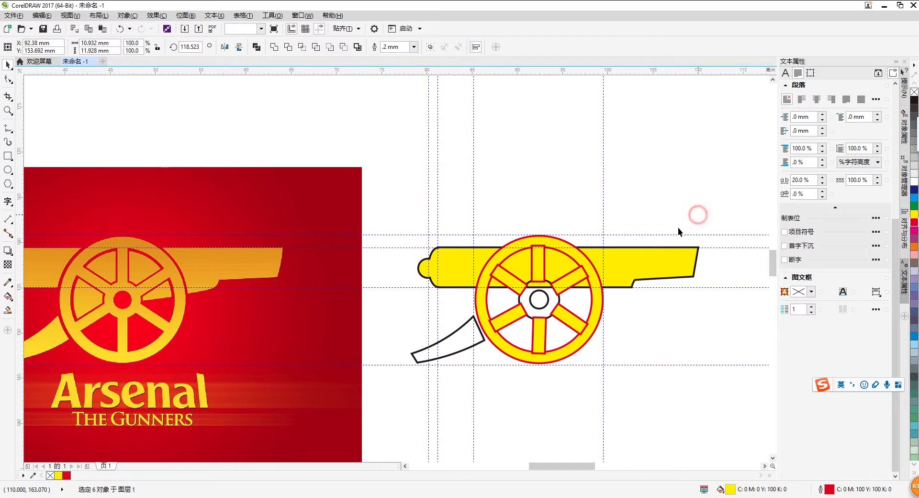
Give the wheel hub a yellow fill (C0 M0 Y100 K0) and a red outline
left_click(551, 293)
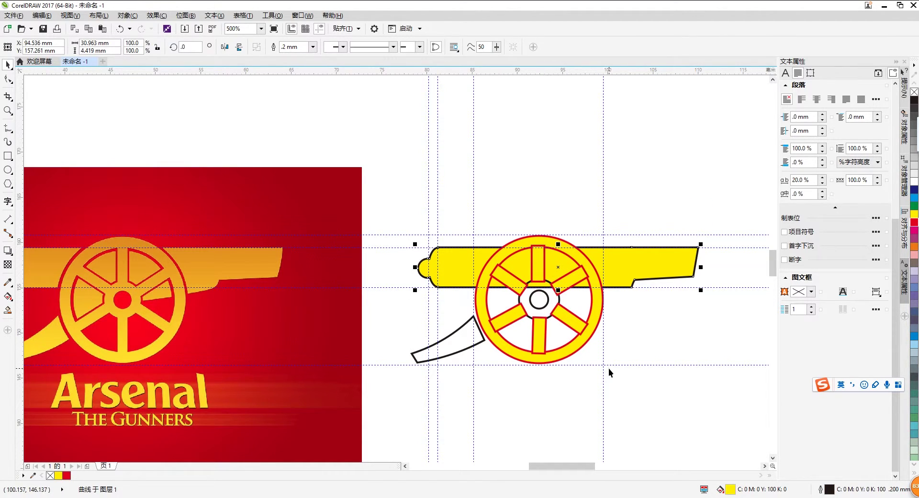
left_click(611, 395)
left_click(534, 312)
left_click(534, 311)
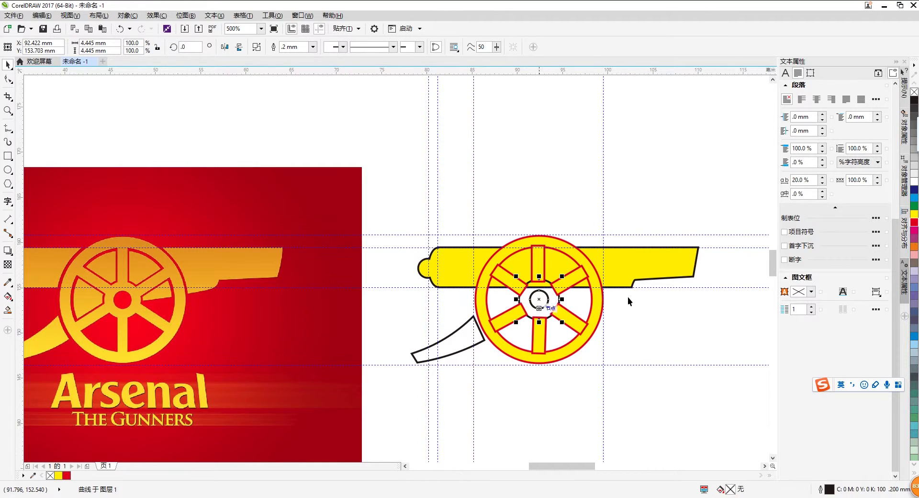
left_click(914, 215)
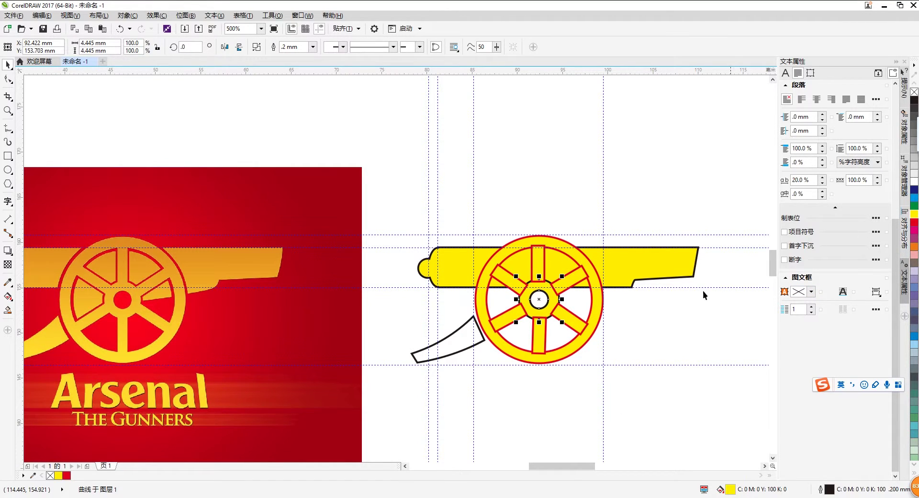
right_click(915, 221)
left_click(717, 328)
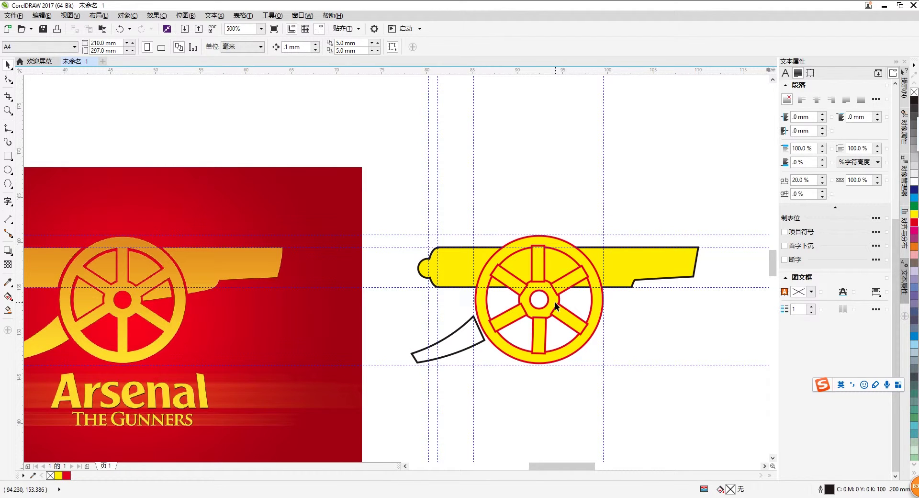
Weld the six wheel spokes and the hub into a single shape
scroll(555, 302, "up", 2)
scroll(547, 296, "down", 2)
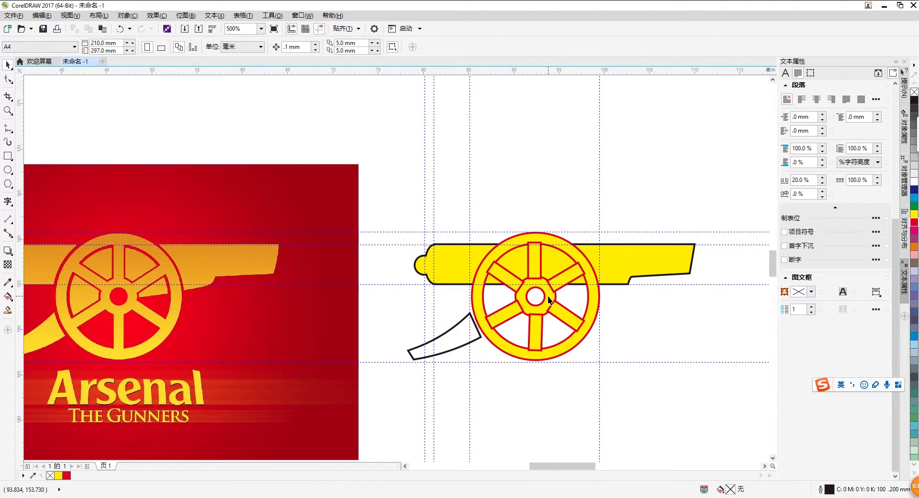
left_click(516, 282)
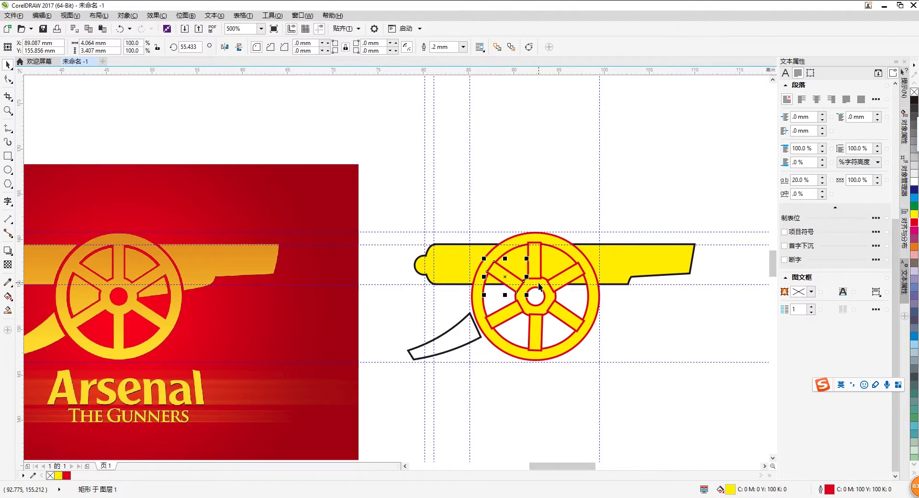
left_click(536, 264, "shift")
left_click(565, 276, "shift")
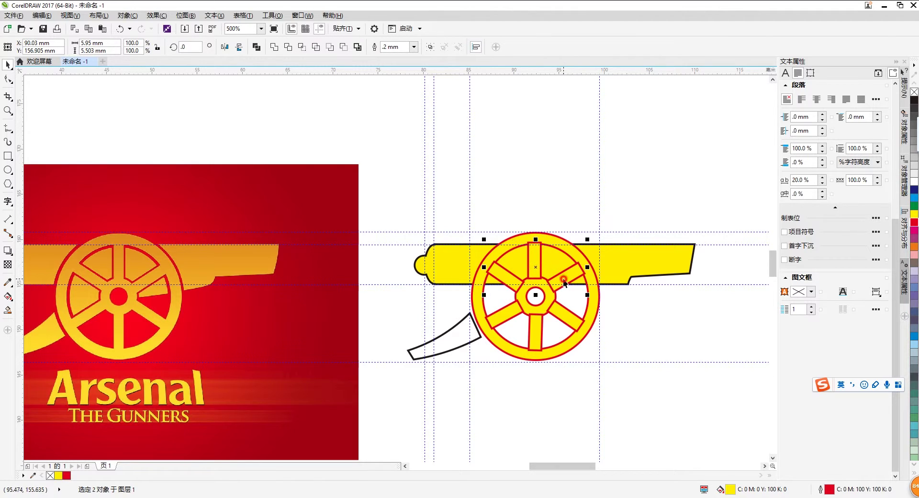
left_click(563, 310, "shift")
left_click(536, 330, "shift")
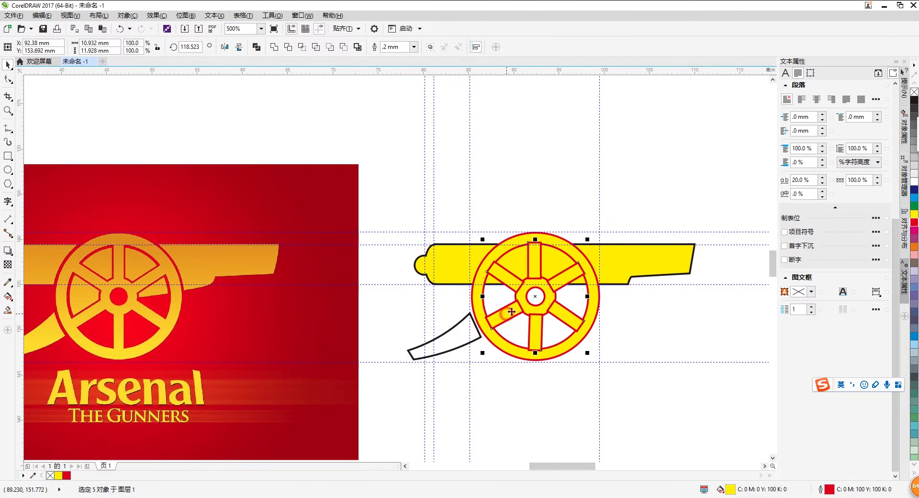
left_click(506, 315, "shift")
left_click(531, 313, "shift")
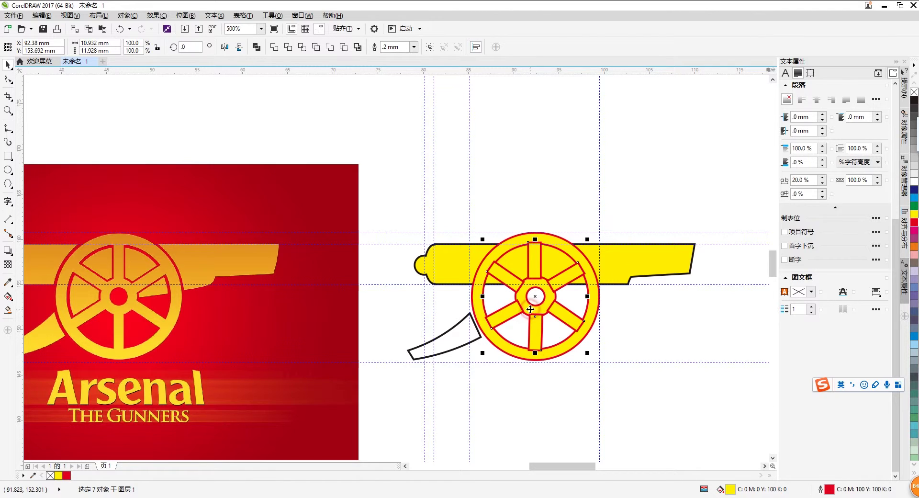
left_click(274, 47)
left_click(549, 202)
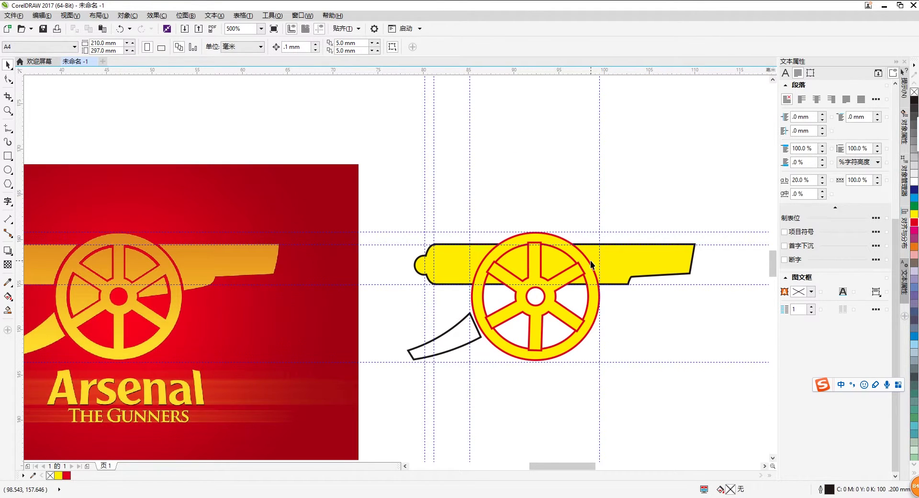
Give the cannon barrel a red outline (C0 M100 Y100 K0)
scroll(591, 261, "down", 1)
scroll(591, 261, "up", 1)
left_click(640, 255)
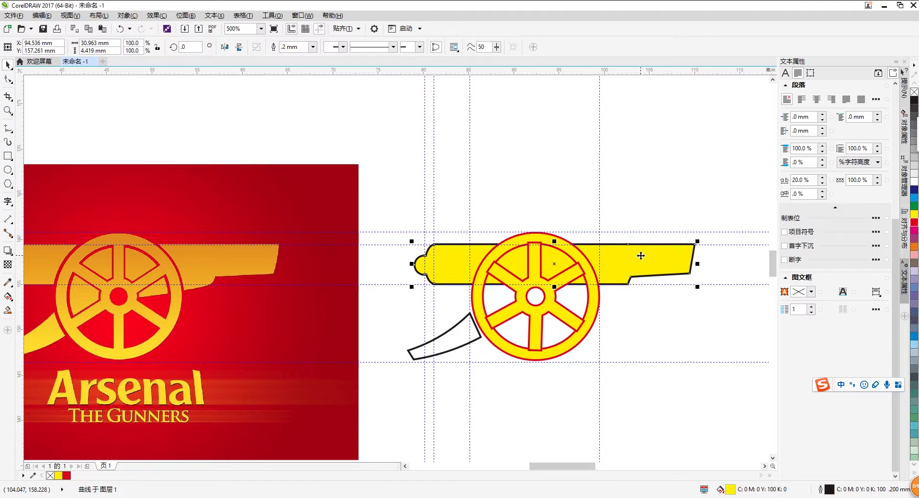
right_click(915, 223)
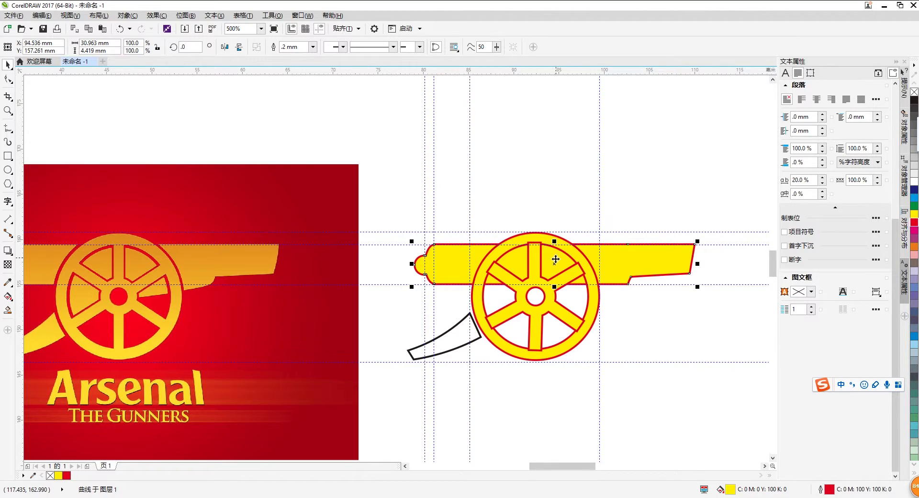
Try to trim the barrel with the wheel rim shifted slightly left, and move the rim aside to check the cut
scroll(486, 276, "up", 1)
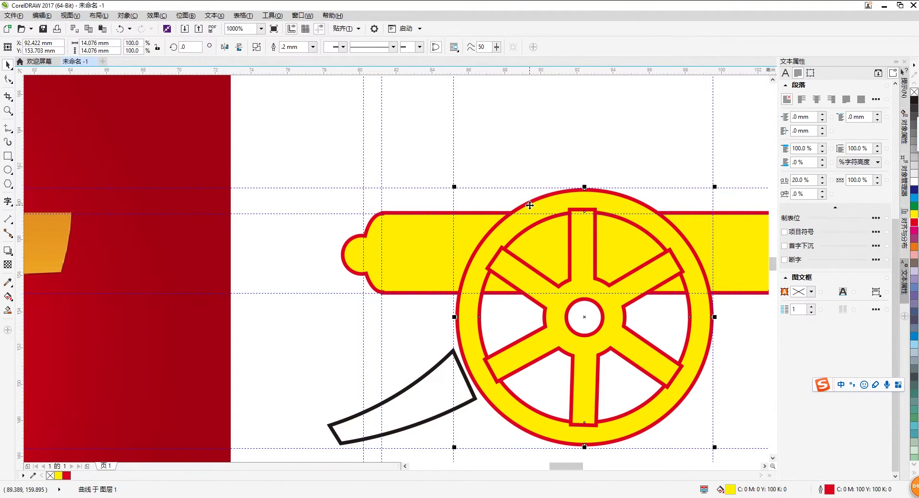
left_click_drag(527, 204, 523, 204)
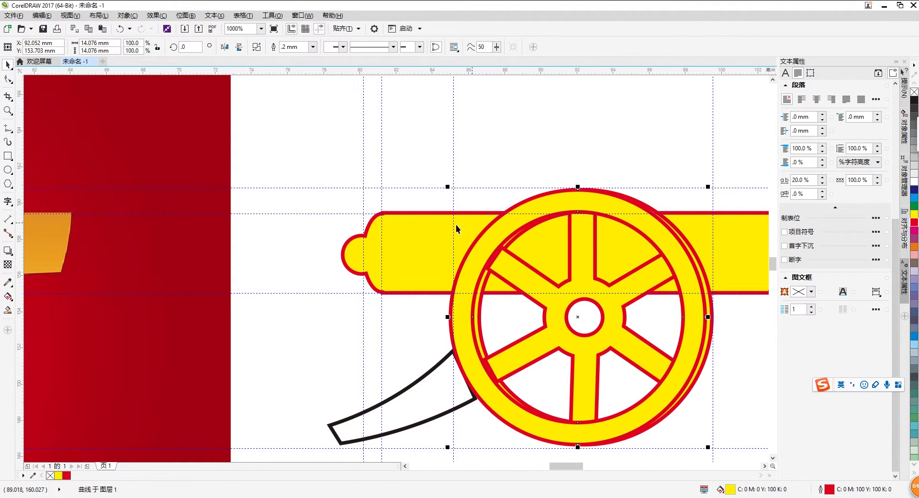
left_click(421, 226, "shift")
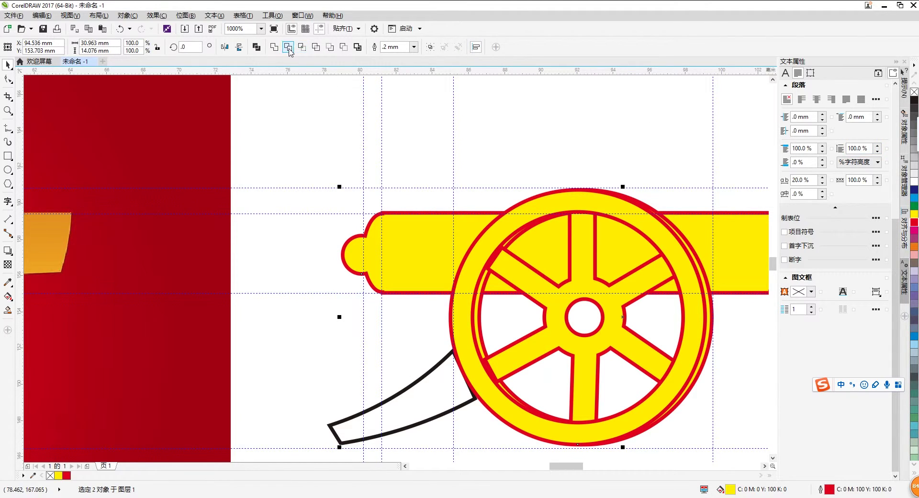
left_click(288, 47)
left_click(531, 211)
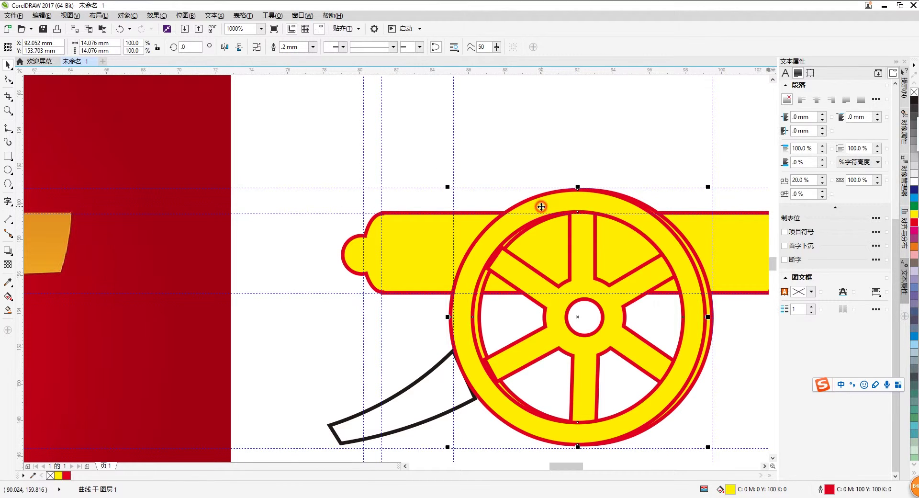
left_click_drag(536, 203, 555, 203)
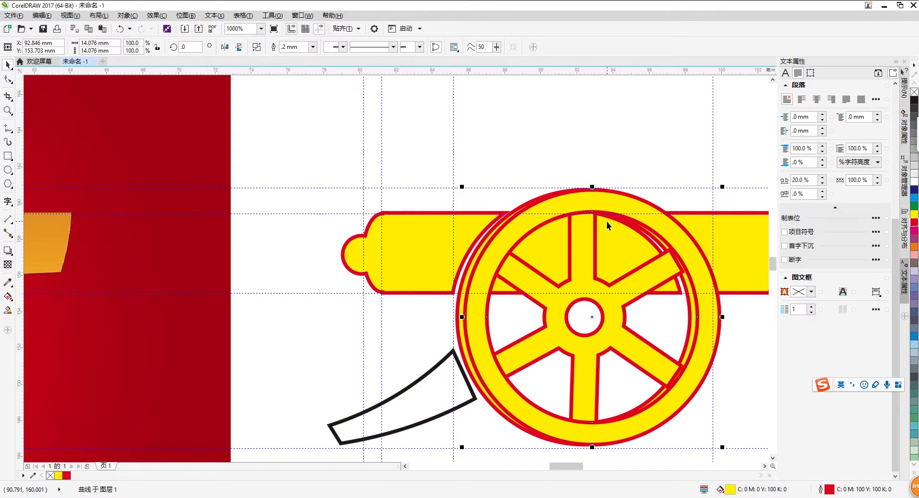
left_click_drag(623, 202, 615, 255)
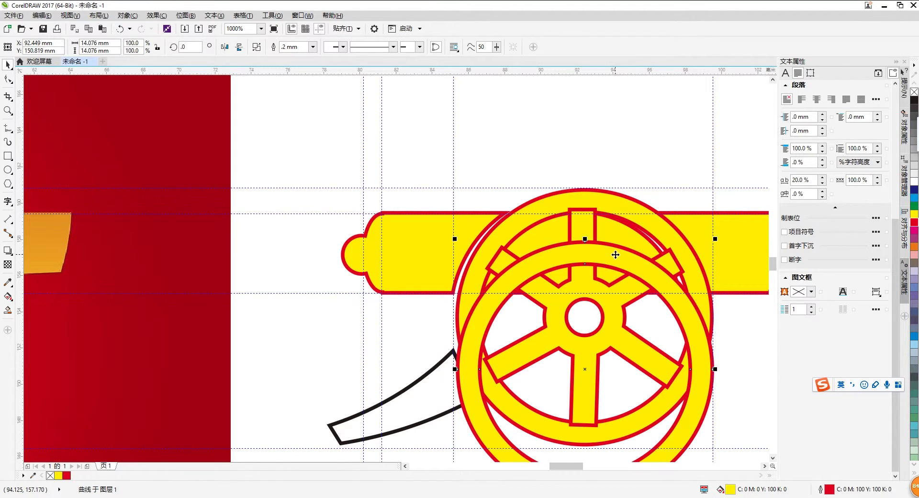
Undo the barrel trim and the wheel rim moves, and cancel any further shift of the rim
key("ctrl+z")
key("ctrl+z")
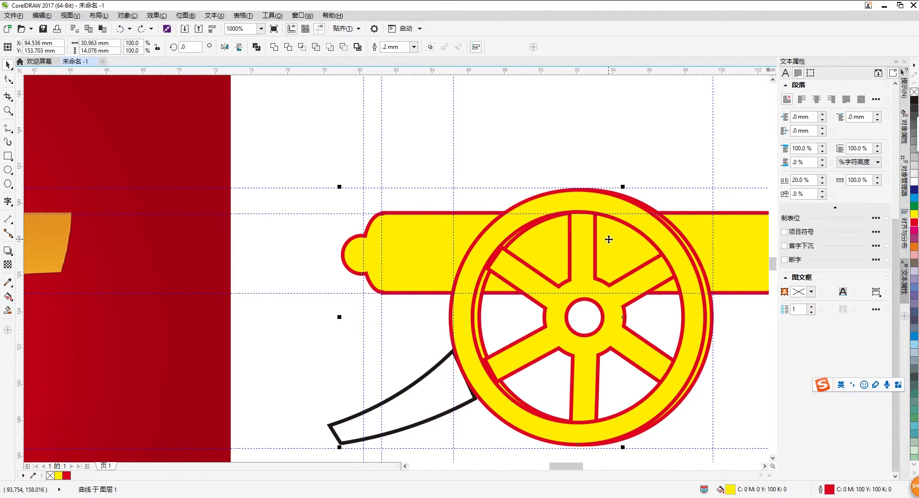
key("ctrl+z")
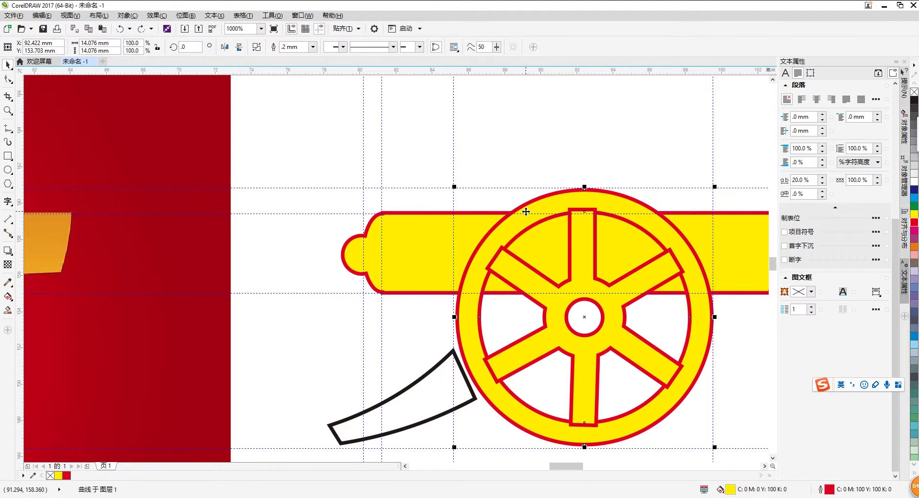
left_click_drag(526, 212, 457, 207)
key("Escape")
Weld the combined spokes and hub with the wheel rim into one wheel shape
scroll(550, 237, "down", 1)
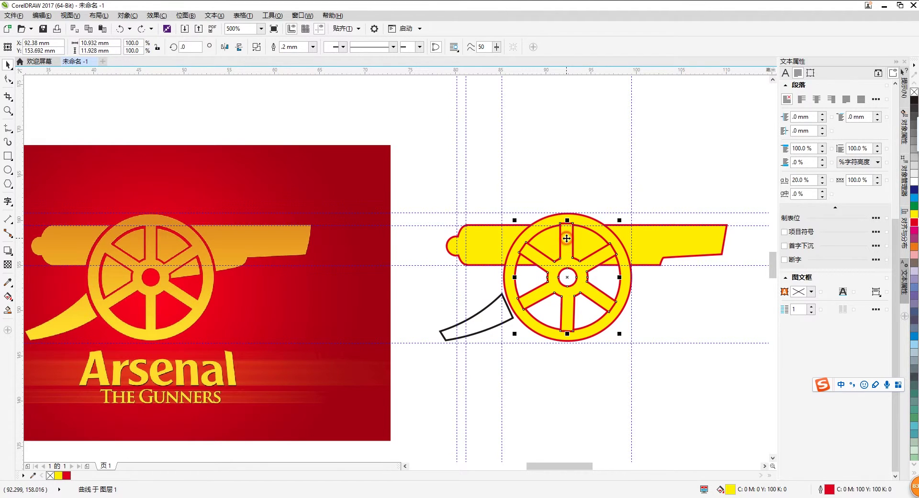
left_click(586, 221, "shift")
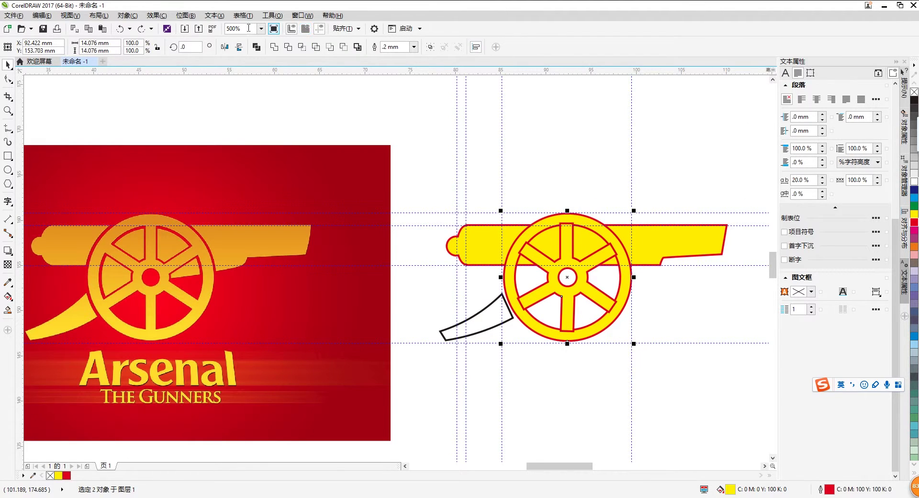
left_click(274, 47)
left_click(542, 168)
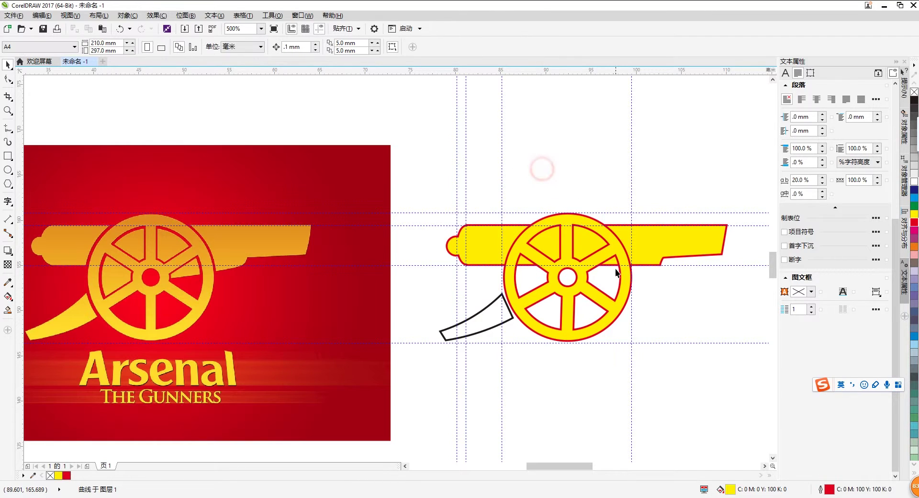
Try outline widths of 0.75 mm and 0.5 mm on the welded wheel
scroll(604, 272, "up", 1)
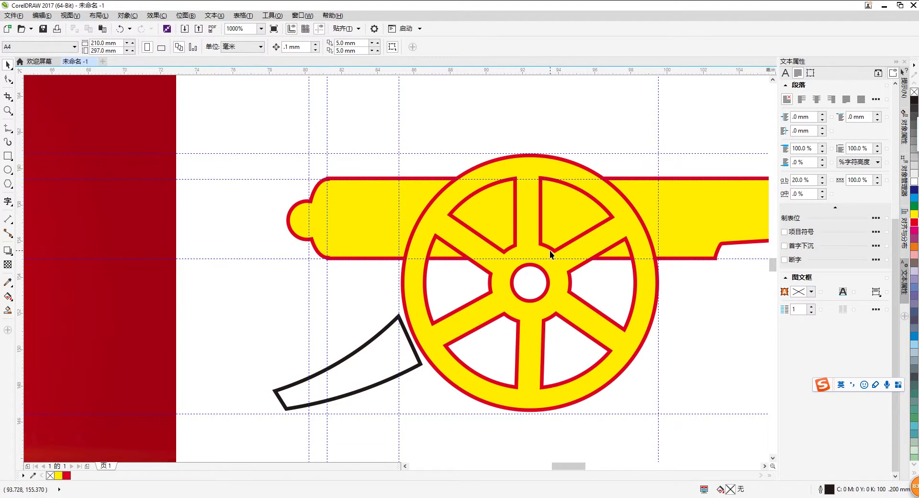
scroll(549, 251, "down", 1)
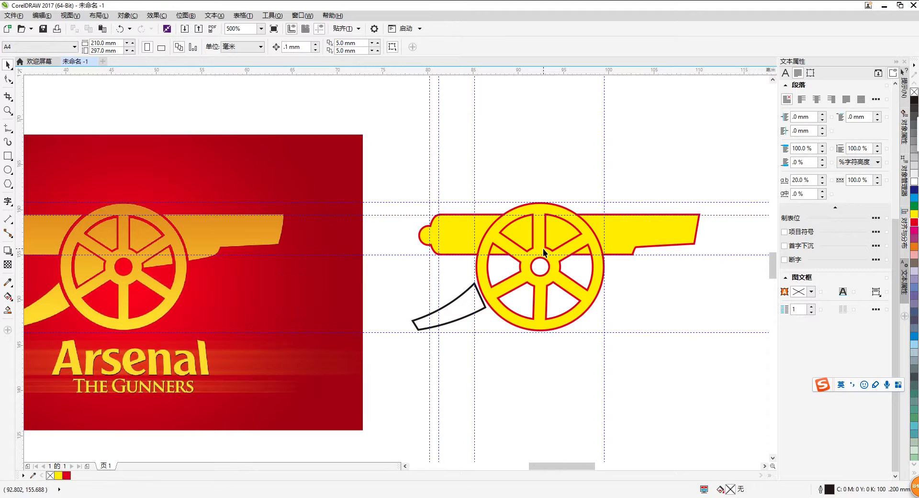
left_click(539, 209)
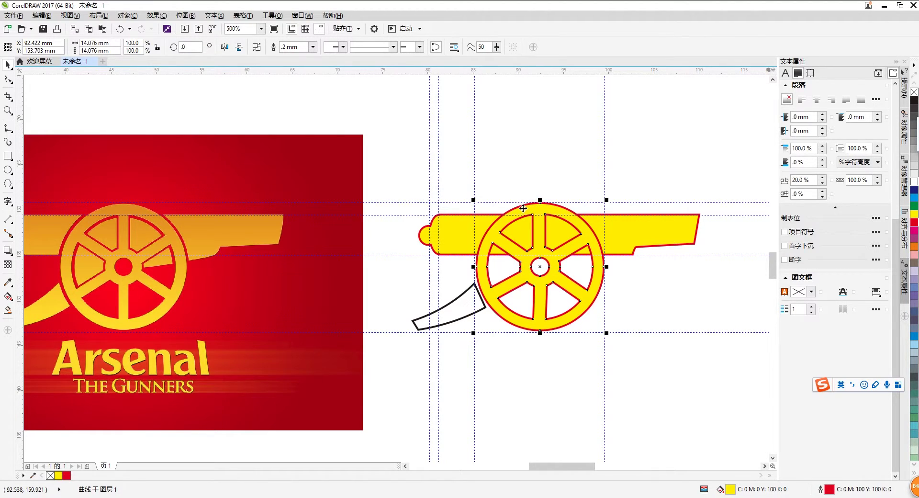
left_click(313, 47)
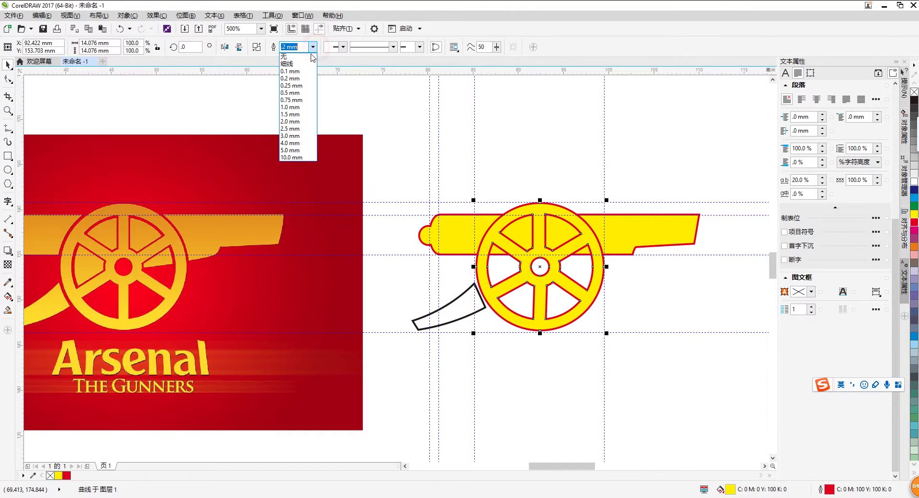
left_click(300, 100)
left_click(313, 47)
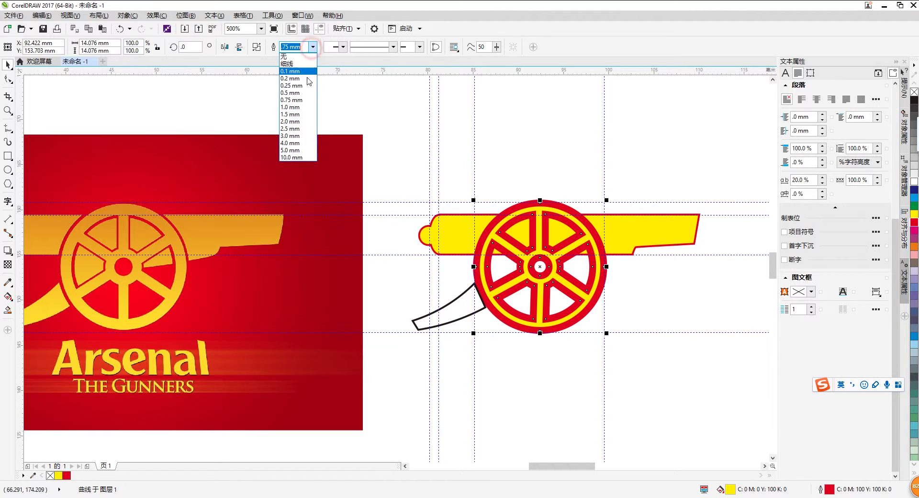
left_click(301, 94)
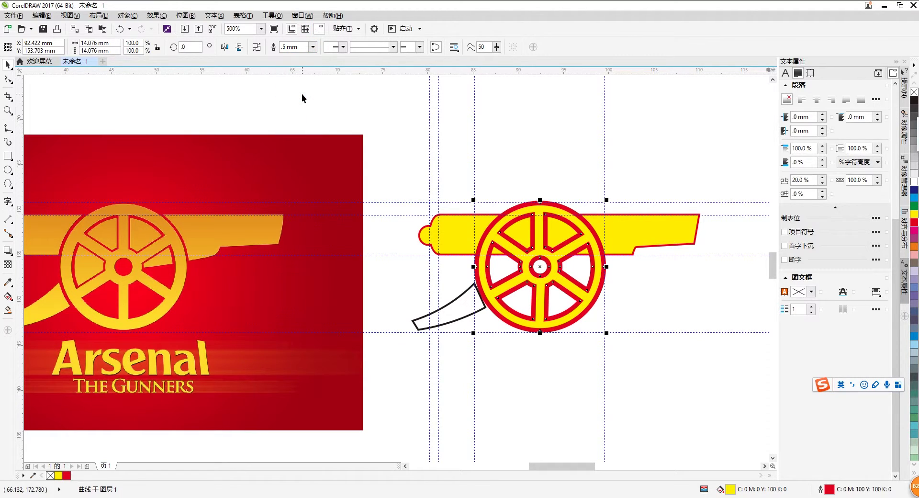
Set the welded wheel's outline width to 0.4 mm
left_click(312, 47)
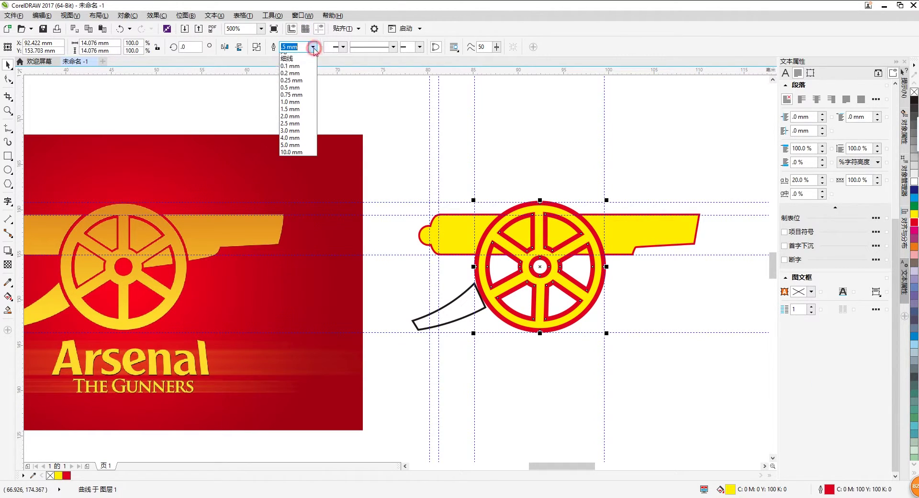
left_click(285, 47)
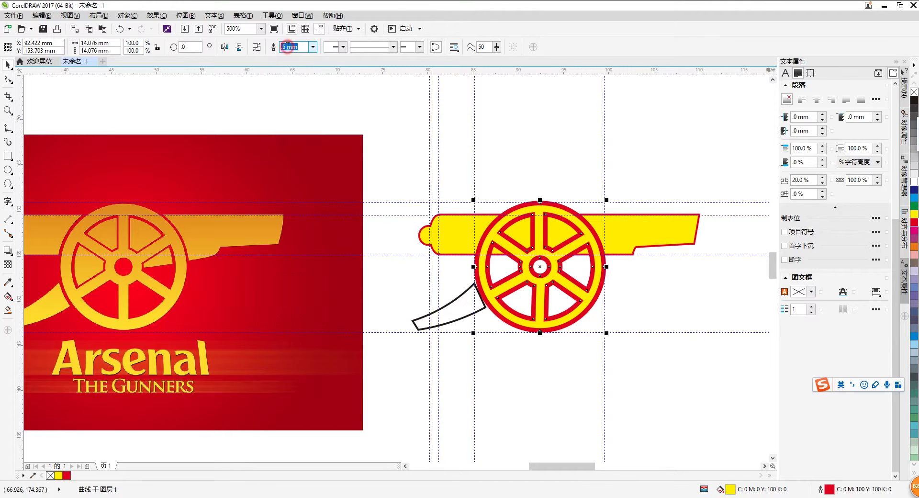
key("BackSpace")
key("BackSpace")
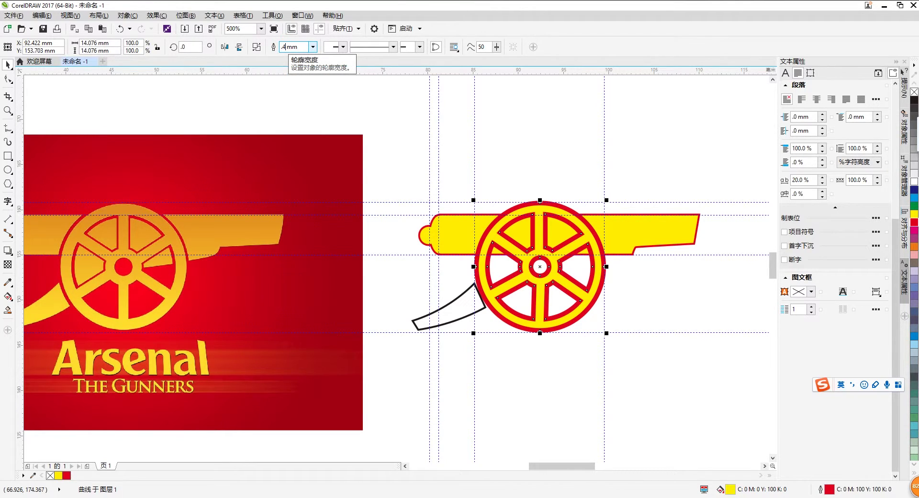
type("4")
left_click(525, 176)
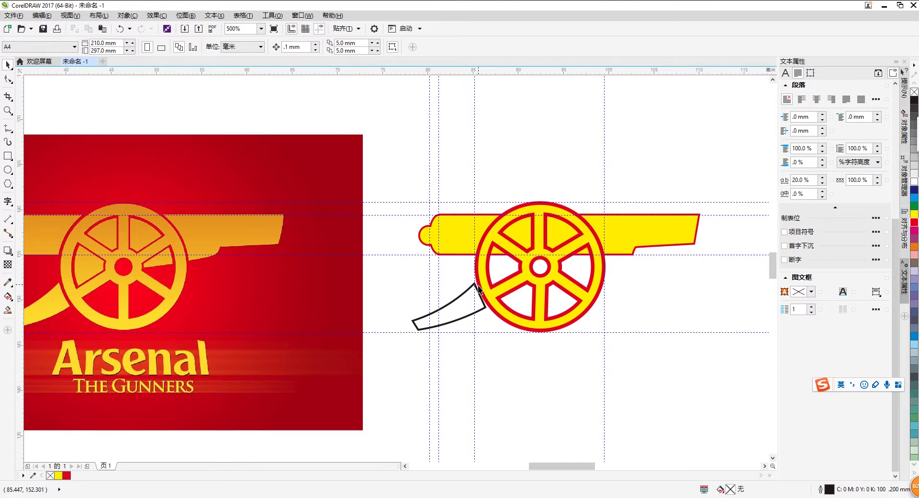
Fill the curved tail piece below the barrel with yellow and give it a red outline
left_click(463, 302)
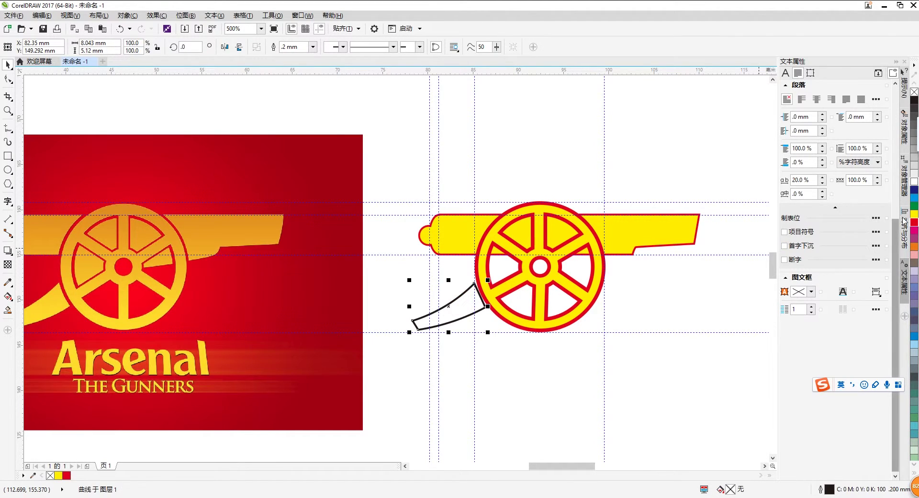
left_click(914, 214)
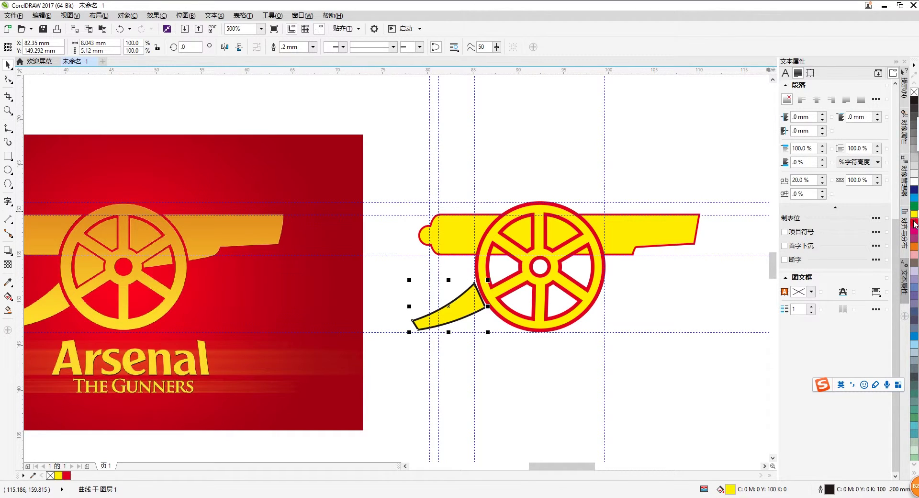
left_click(687, 312)
scroll(687, 312, "down", 2)
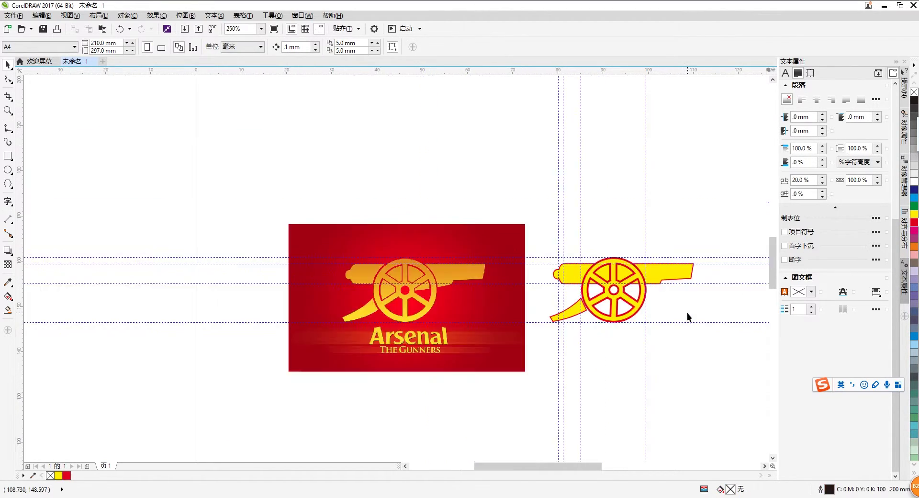
scroll(688, 312, "up", 2)
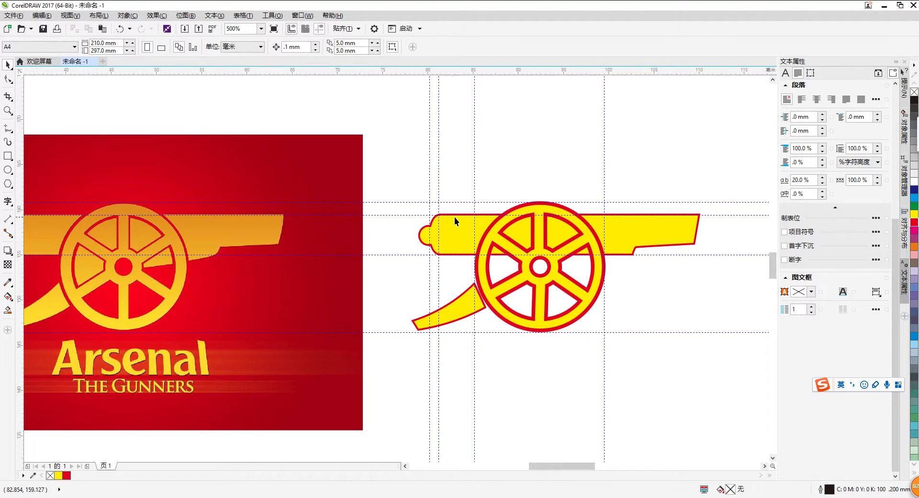
Draw a circle about 11.5 mm across centred on the wheel, filled yellow and without an outline
left_click(9, 170)
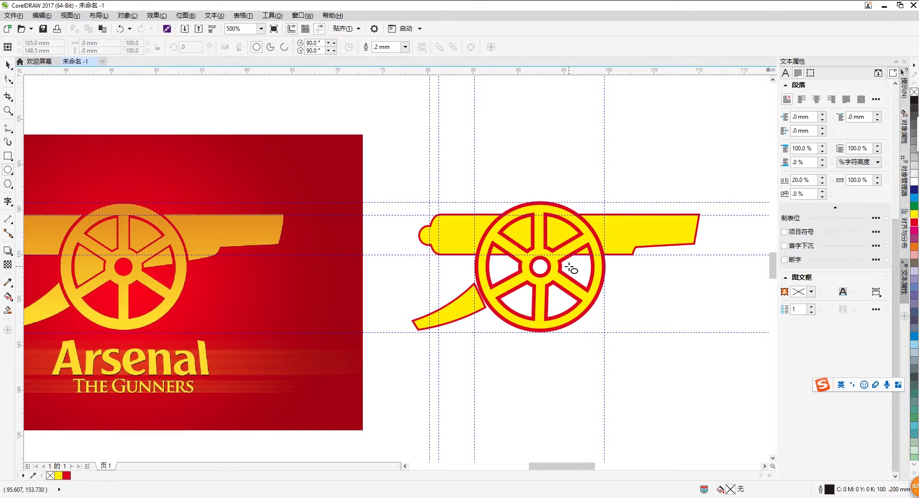
left_click_drag(570, 267, 488, 217)
key("ctrl+z")
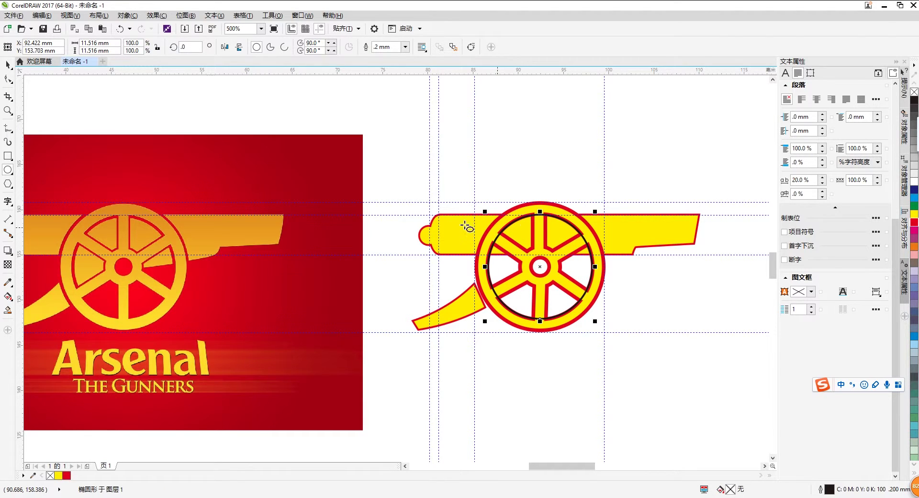
left_click(914, 213)
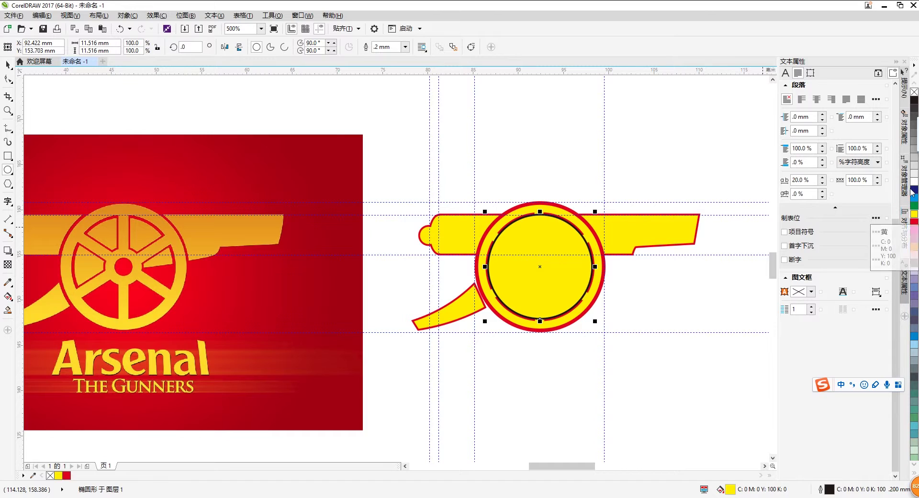
right_click(914, 92)
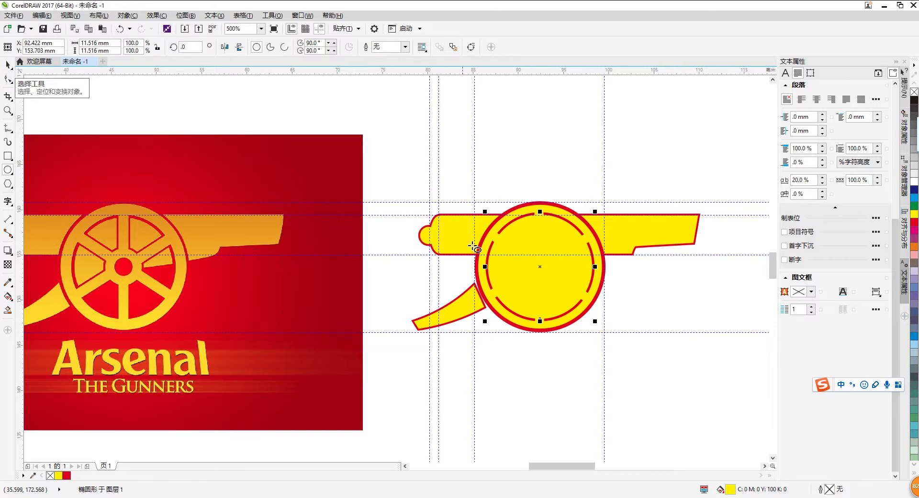
Place the yellow circle directly behind the wheel in the stacking order
left_click(8, 64)
right_click(527, 248)
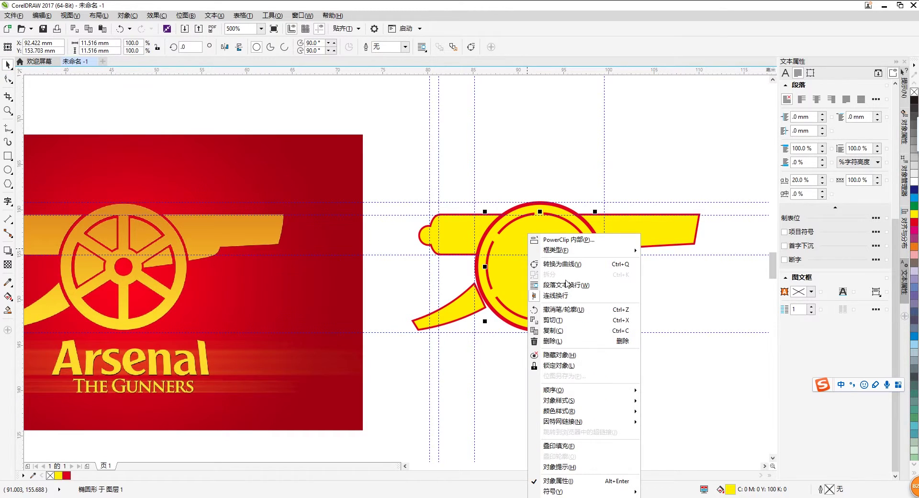
mouse_move(622, 392)
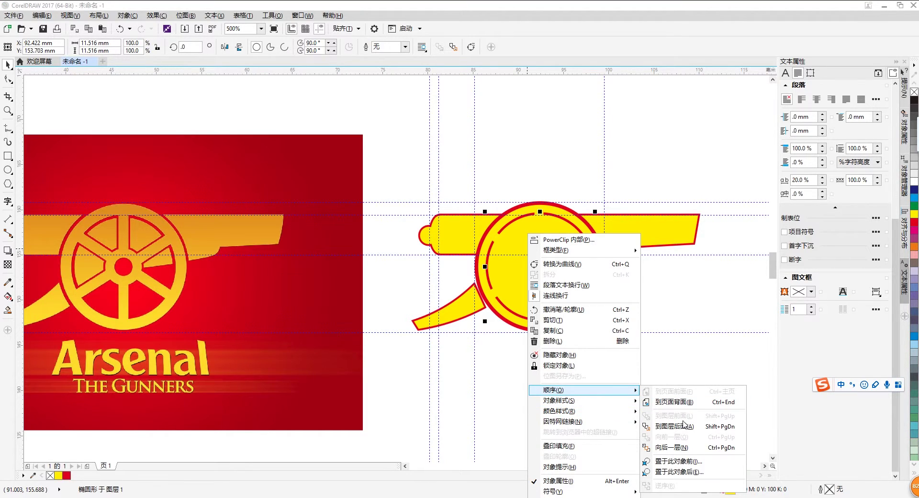
left_click(678, 471)
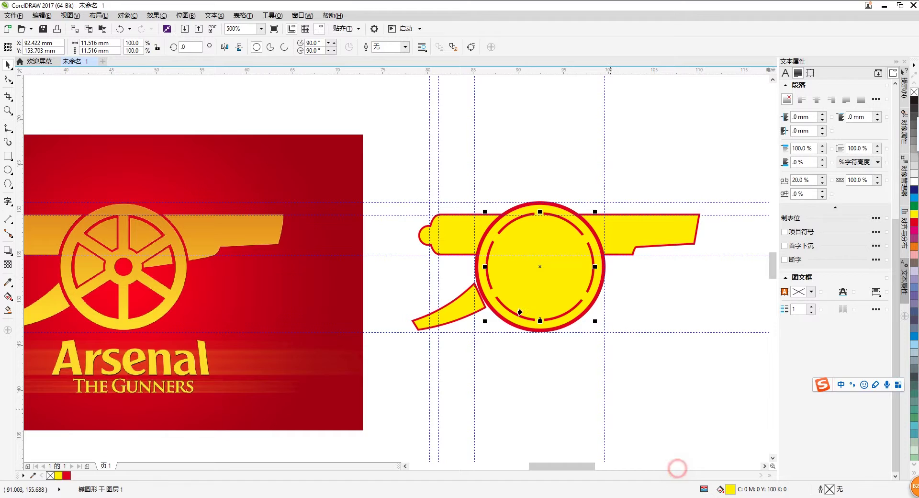
left_click(496, 221)
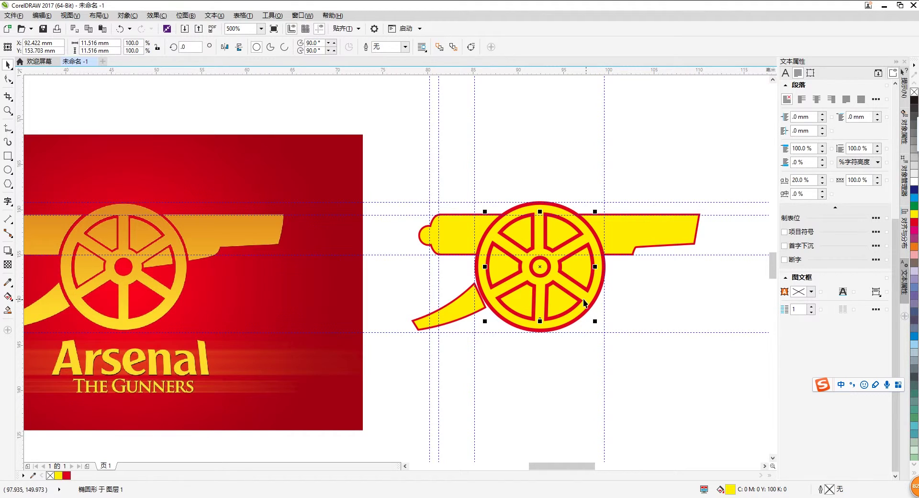
Draw a rectangle about 9.1 by 6.8 mm over the lower part of the wheel and nudge it slightly
key("F6")
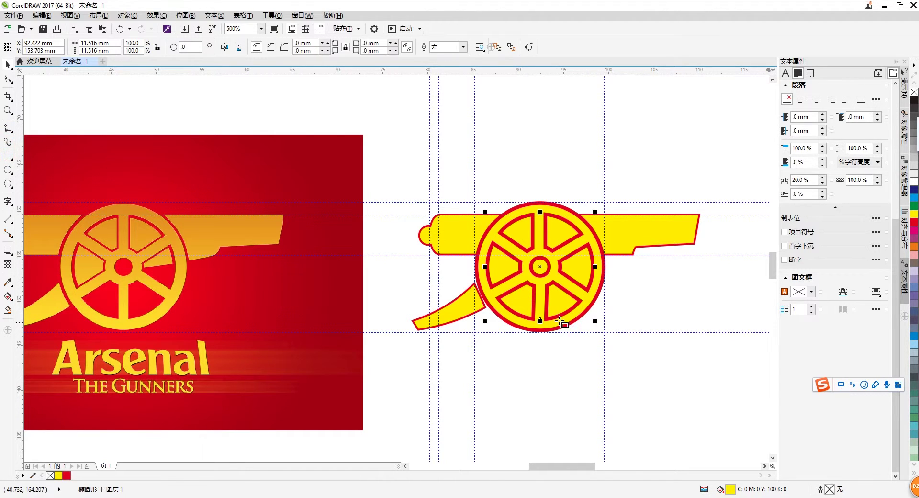
scroll(560, 321, "up", 2)
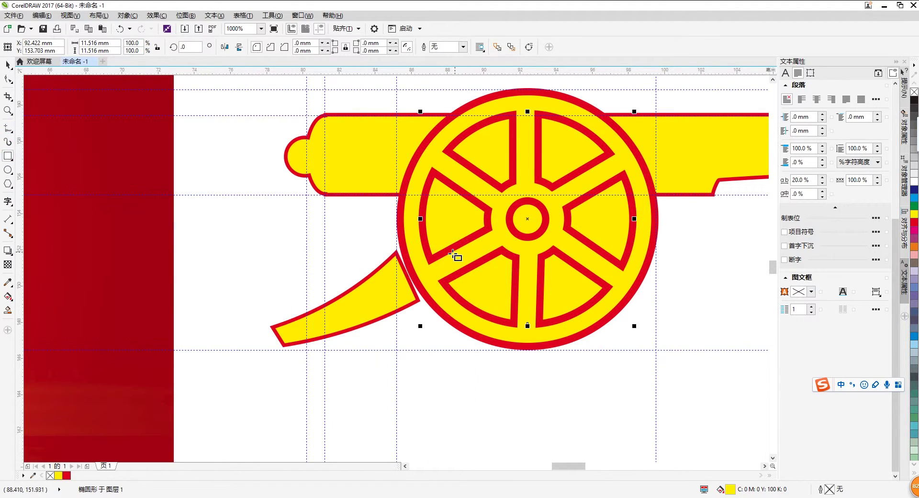
left_click_drag(438, 262, 605, 387)
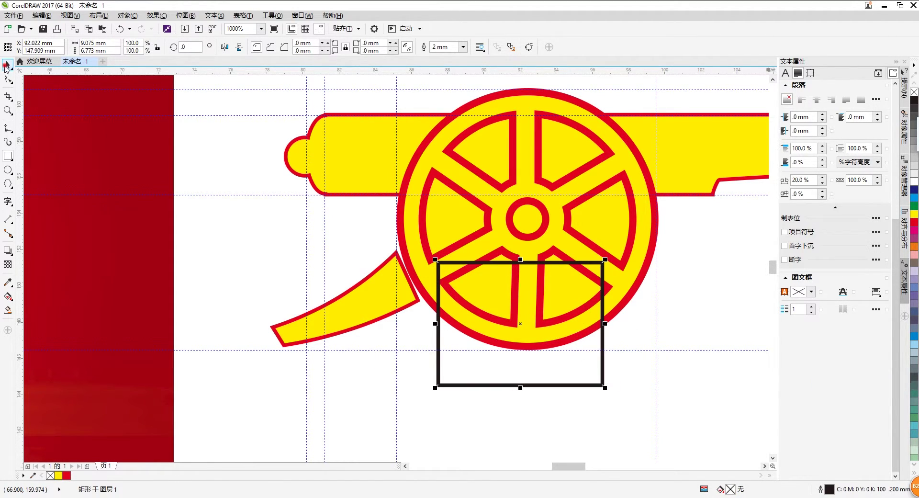
left_click(6, 64)
mouse_move(482, 305)
left_mouse_down()
mouse_move(507, 294)
mouse_move(481, 305)
left_mouse_up()
Try trimming the wheel with the rectangle, and undo the trim
left_click(409, 209)
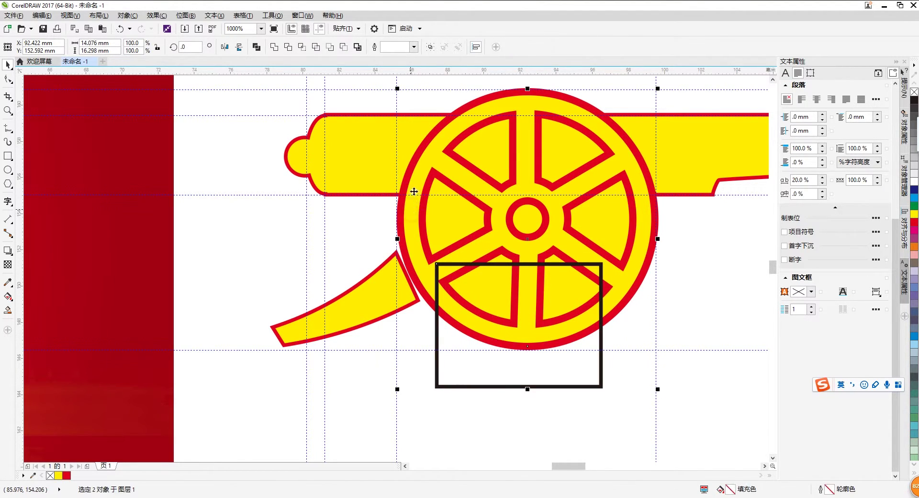
left_click(287, 46)
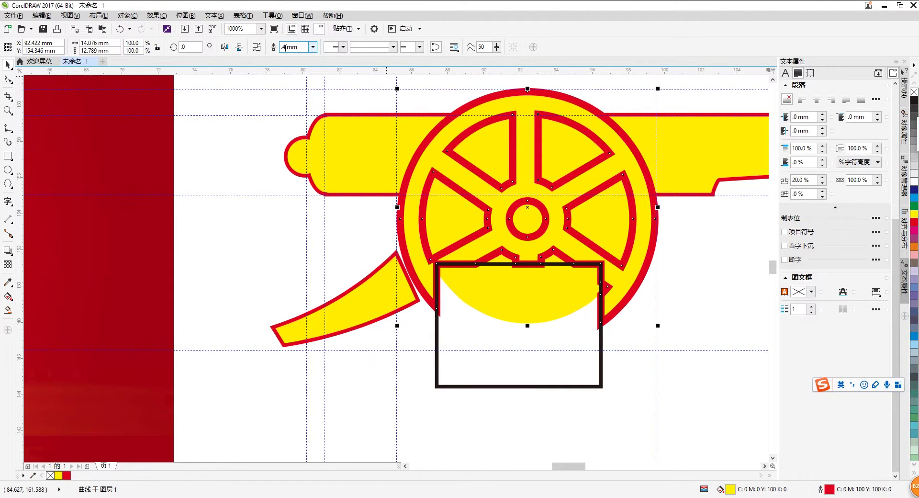
key("ctrl+z")
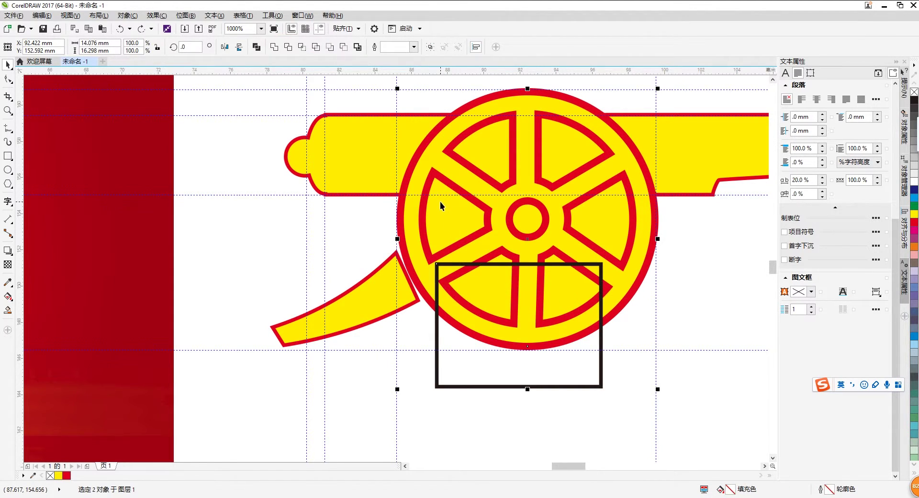
scroll(446, 208, "down", 2)
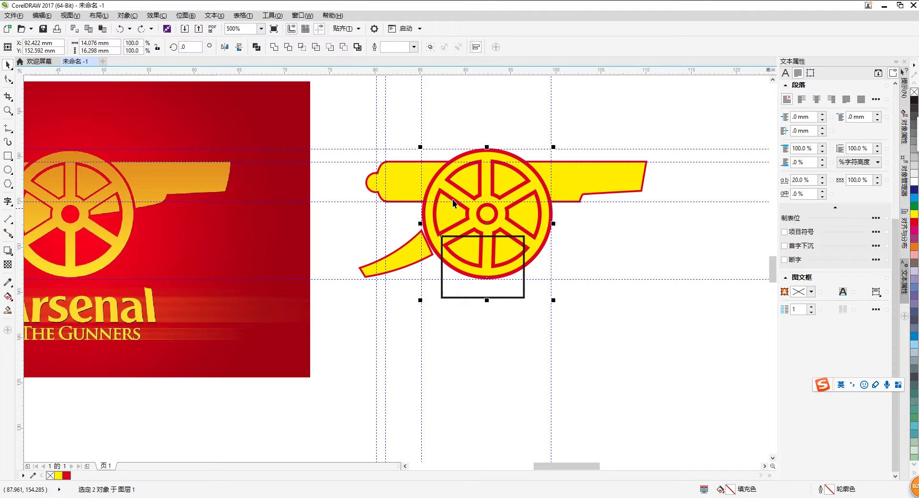
Move the yellow circle out from behind the wheel towards the barrel's rear, and undo the move
left_click(677, 310)
left_click_drag(469, 176, 375, 175)
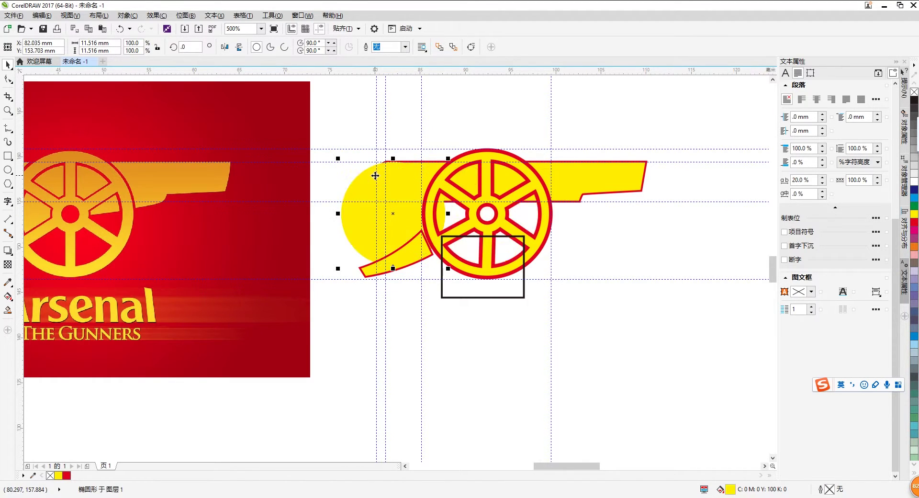
key("ctrl+z")
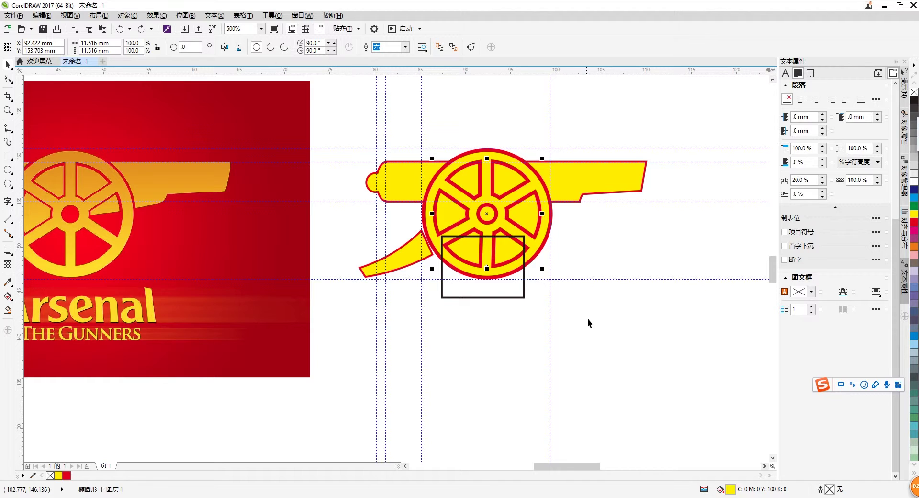
Trim the lower part off the yellow circle behind the wheel using the rectangle
left_click(589, 328)
left_click(469, 290)
left_click(477, 261, "shift")
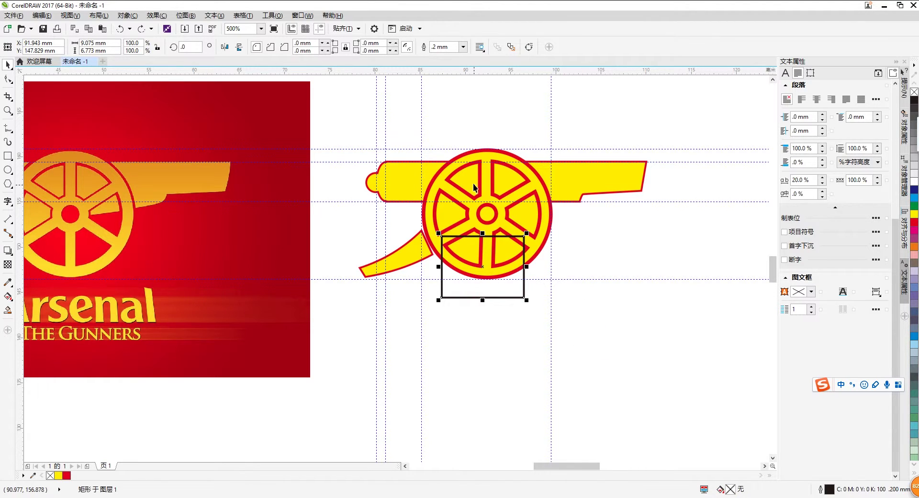
left_click(288, 46)
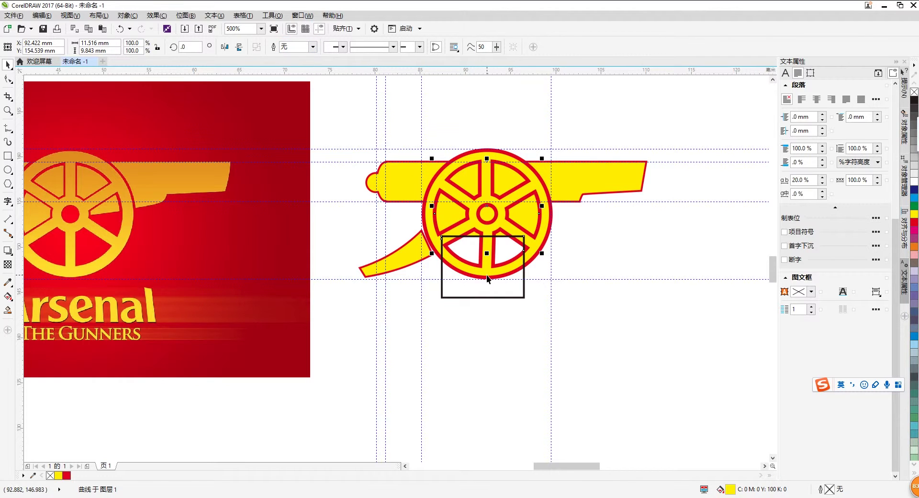
Shift the rectangle about 2.4 mm right and 1.2 mm up, and convert it to curves
left_click_drag(494, 274, 519, 263)
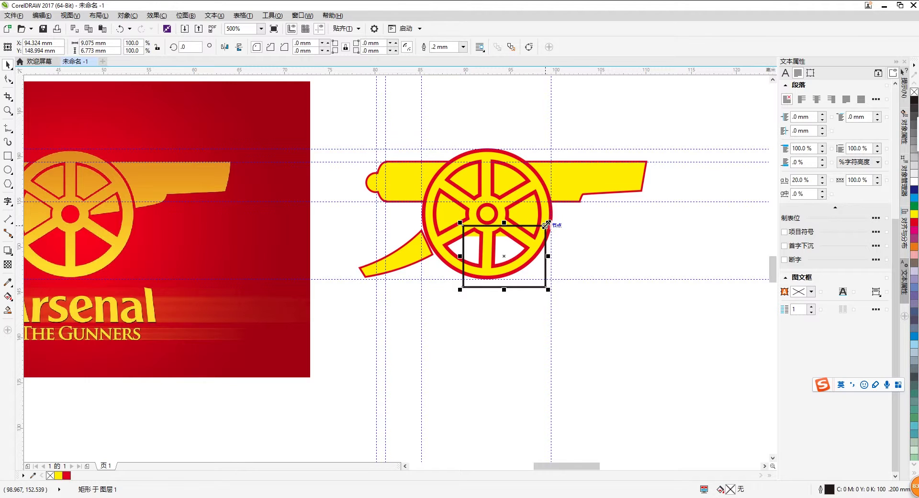
right_click(525, 233)
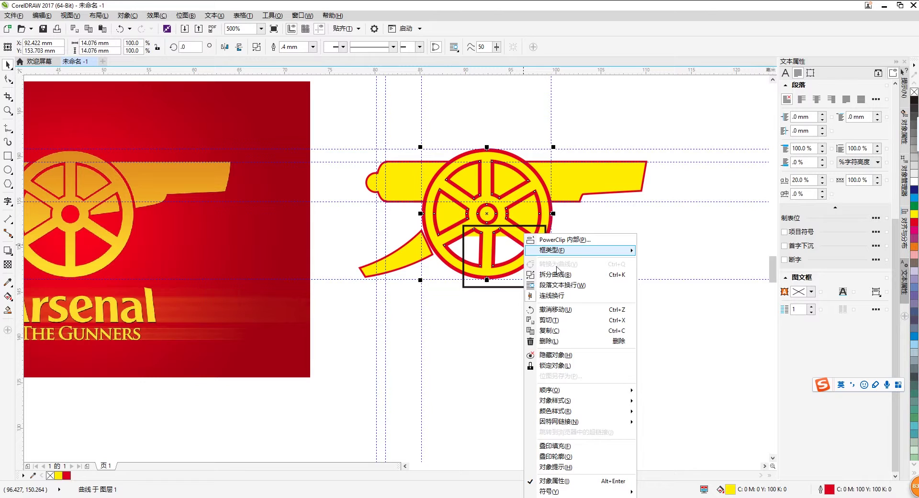
left_click(556, 271)
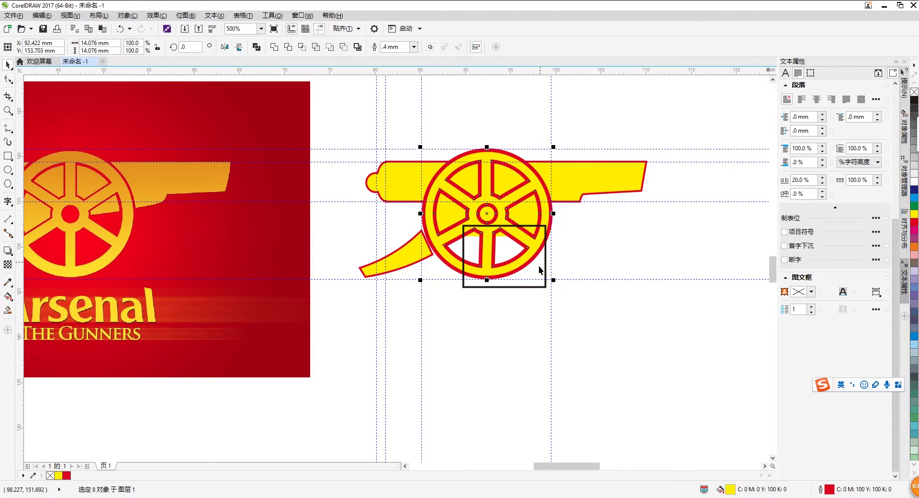
left_click(541, 272)
right_click(540, 273)
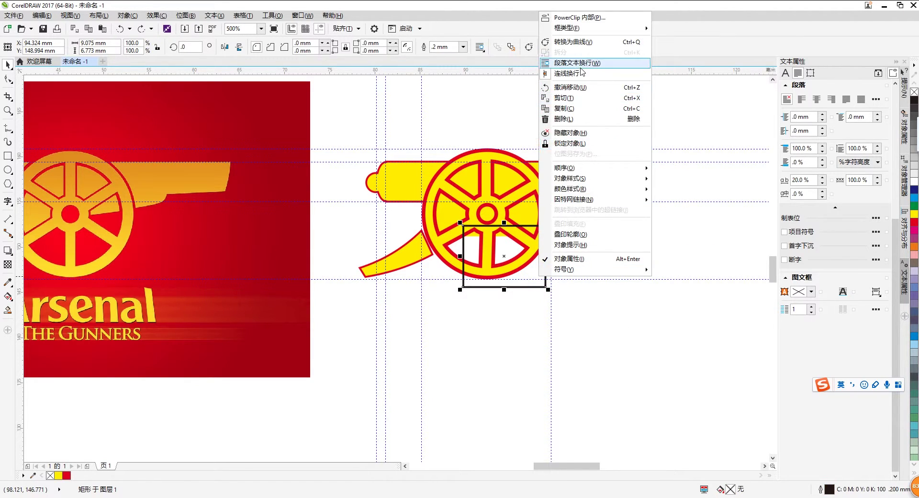
left_click(587, 43)
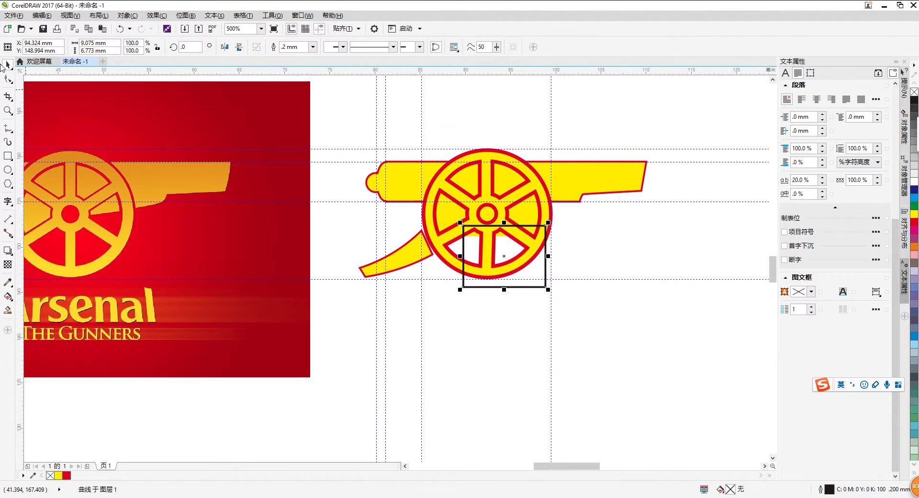
Move the converted rectangle's upper-right node about 0.9 mm right and 2.1 mm up to slant its top edge
left_click(9, 79)
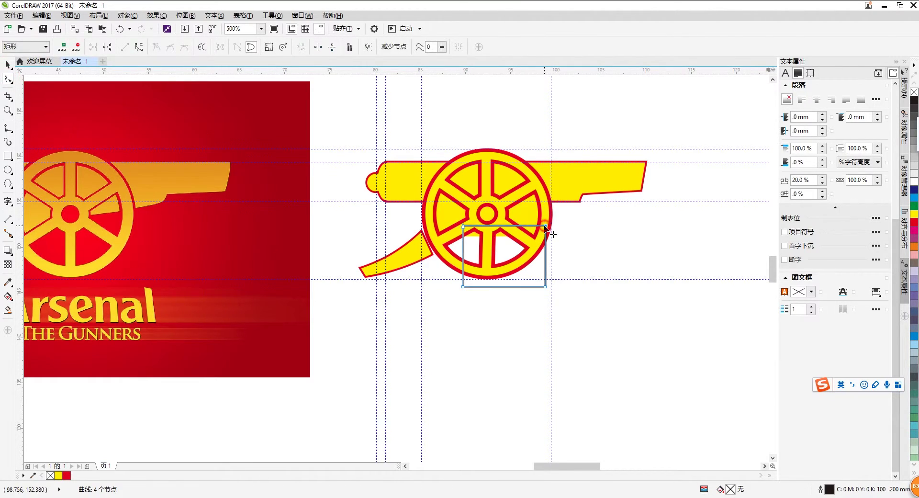
left_click_drag(546, 226, 552, 211)
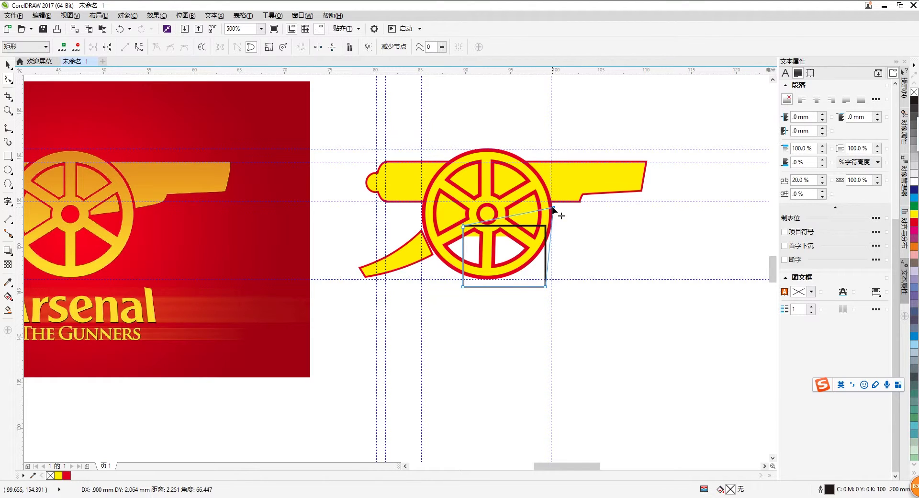
left_click_drag(554, 208, 553, 208)
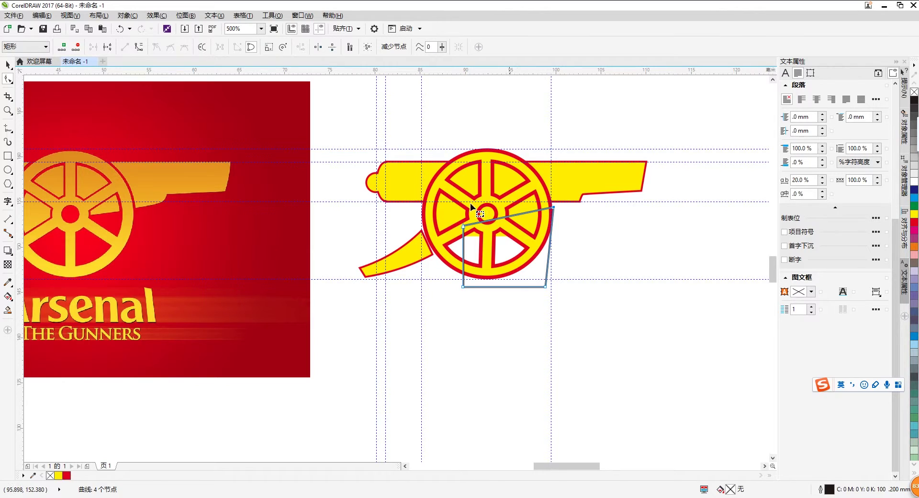
Trim the yellow backing shape behind the wheel with the slanted cutting shape, and select the cutter again
key("space")
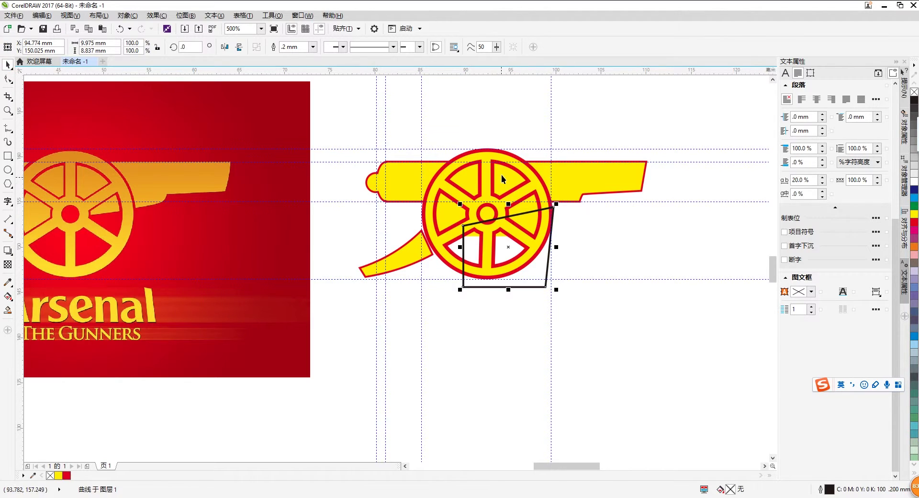
left_click(501, 174)
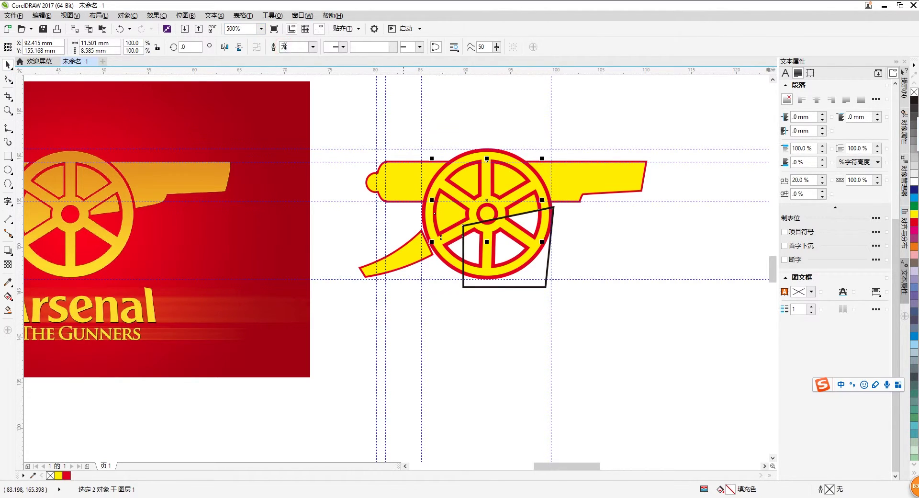
key("ctrl+l")
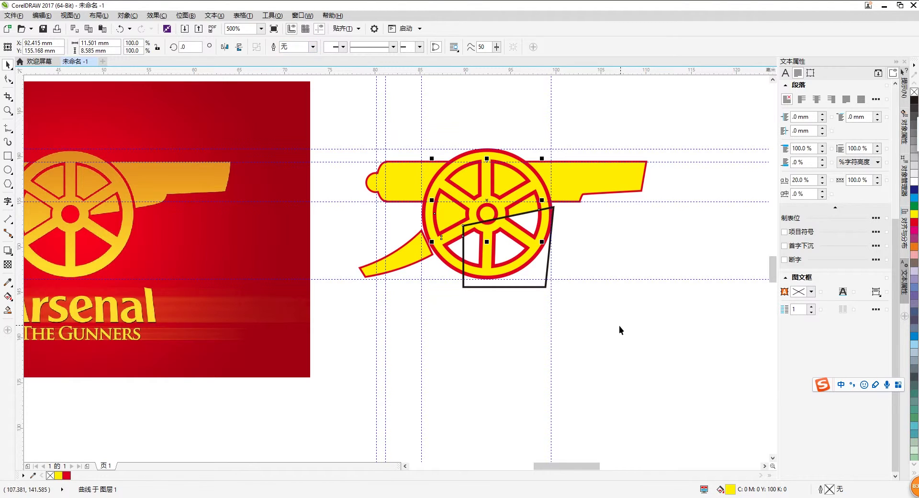
left_click(526, 223)
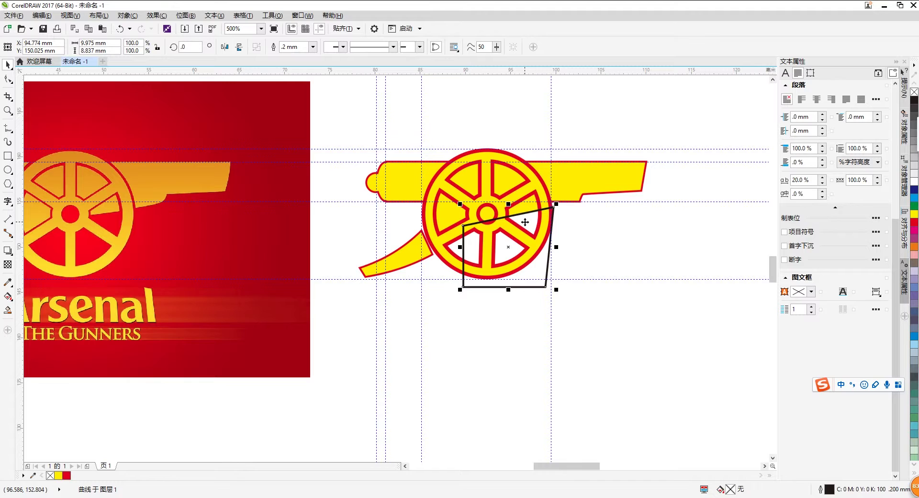
Delete the cutting shape, and add a node to the barrel's lower edge at the wheel's right rim, pulling it down about 0.7 mm
key("Delete")
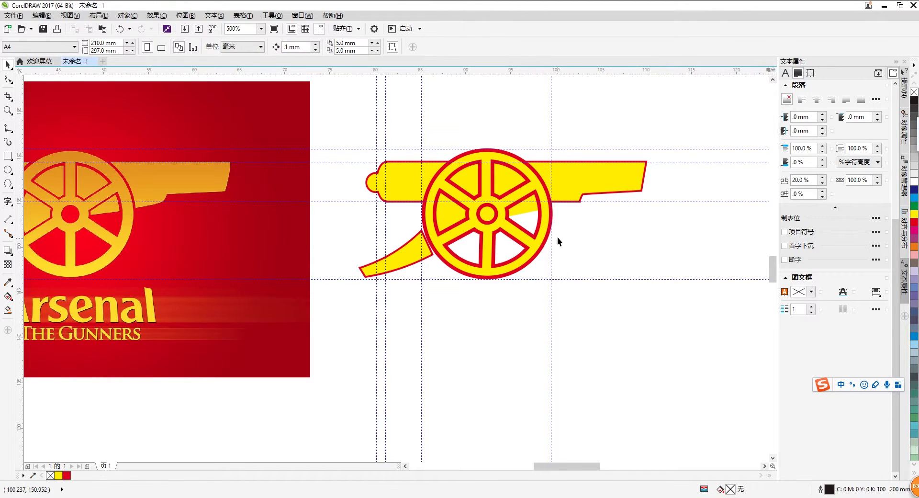
left_click(557, 201)
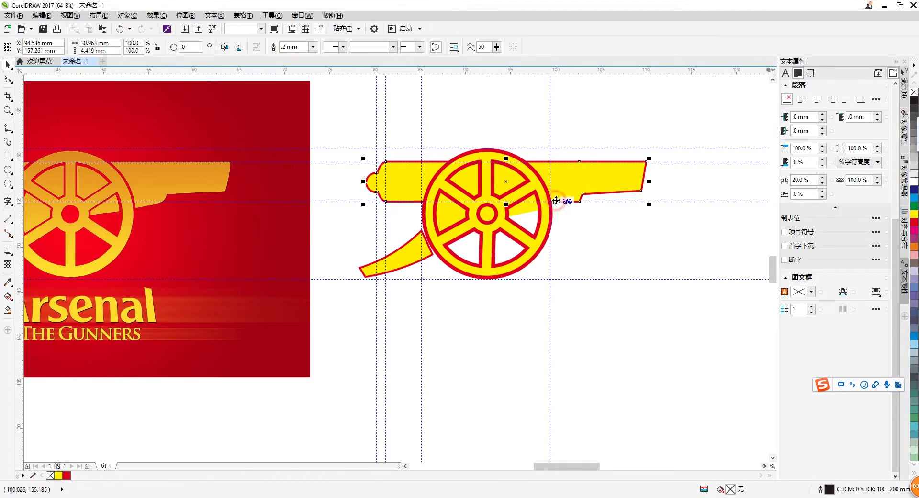
scroll(567, 201, "up", 1)
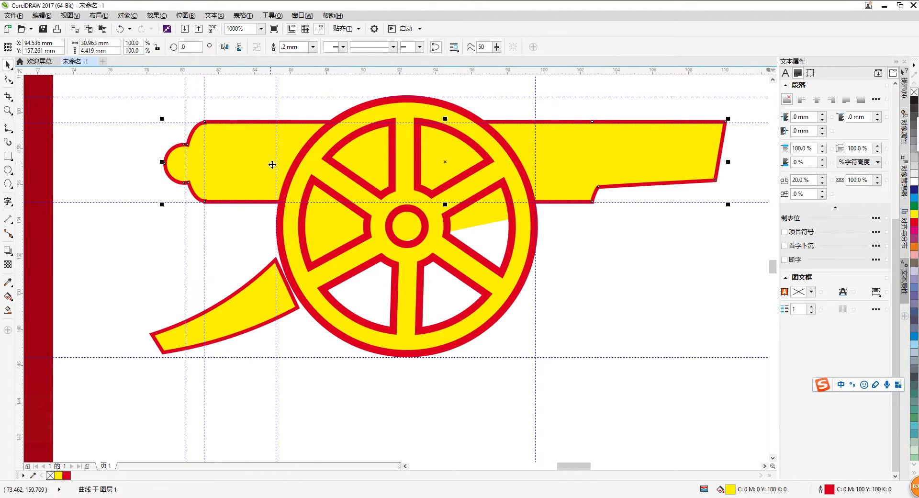
scroll(261, 166, "down", 1)
left_click(8, 82)
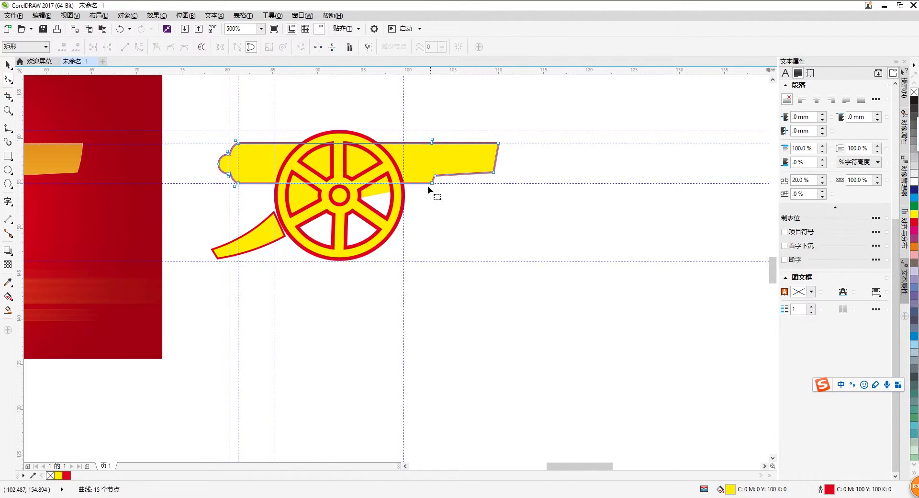
scroll(405, 185, "up", 2)
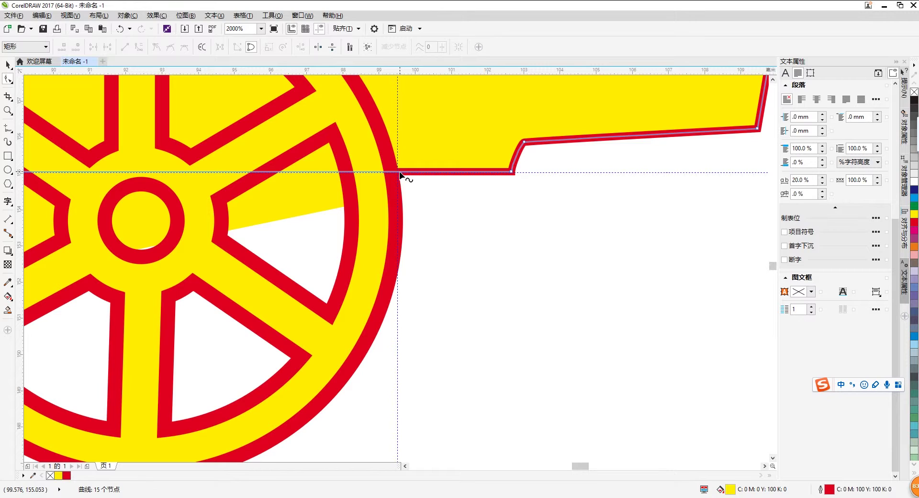
left_click_drag(400, 174, 405, 197)
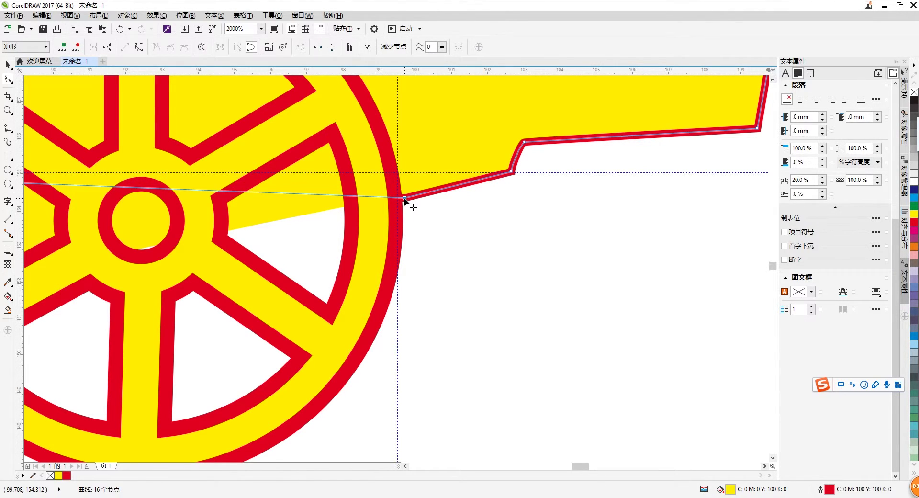
Nudge the barrel's new node about 0.1 mm left and up at the wheel's rim, and deselect the barrel
scroll(404, 198, "down", 2)
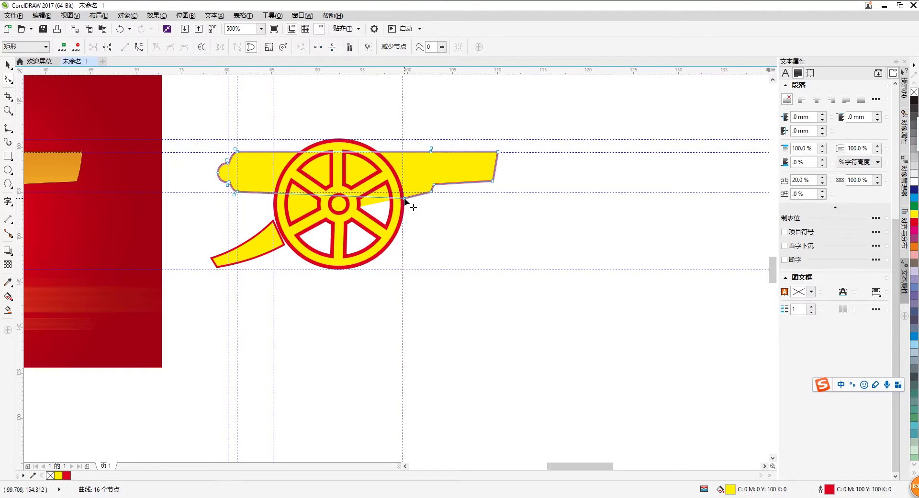
left_click(404, 197)
scroll(405, 198, "up", 2)
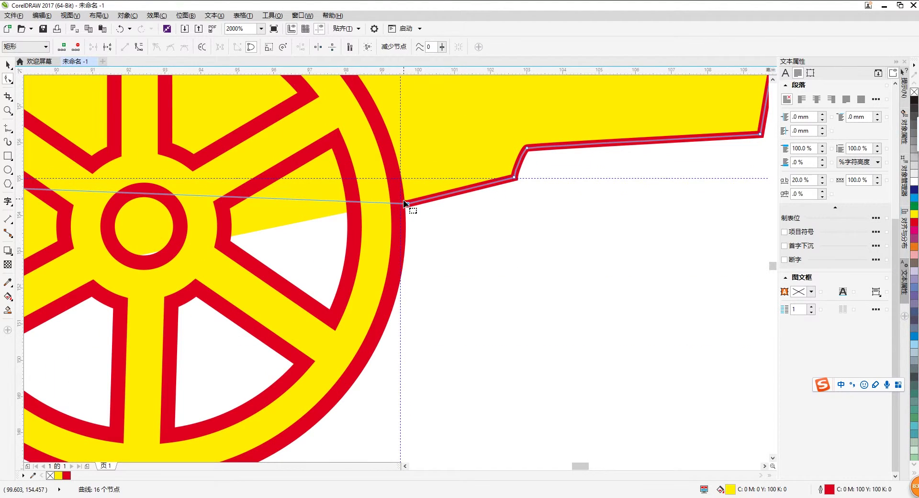
left_click_drag(409, 203, 406, 199)
scroll(406, 199, "down", 2)
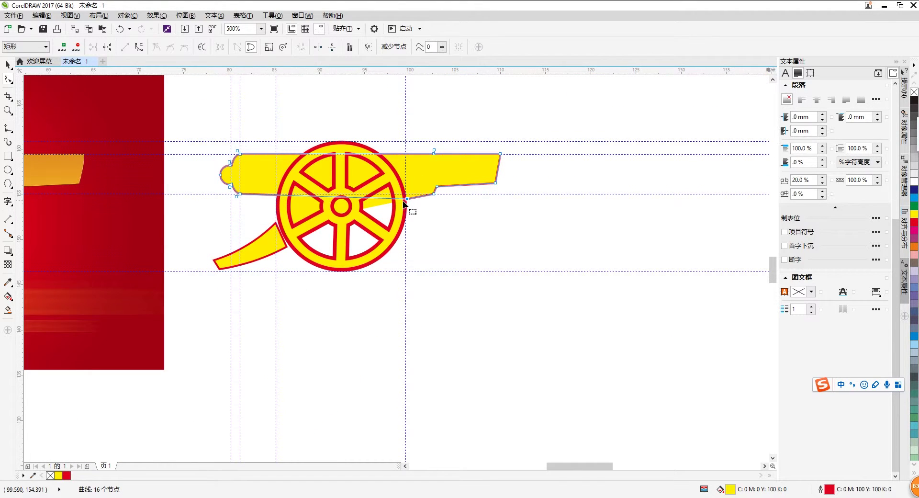
left_click_drag(556, 466, 535, 466)
scroll(498, 348, "down", 1)
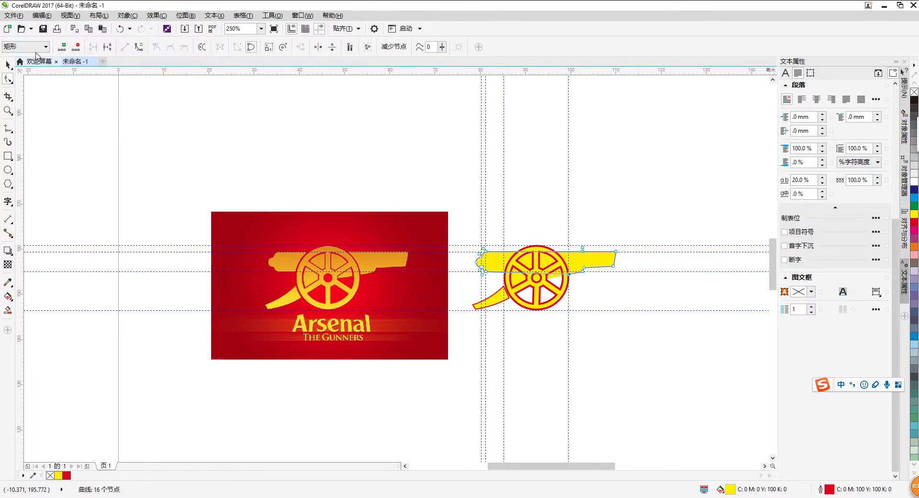
left_click(8, 64)
left_click(556, 229)
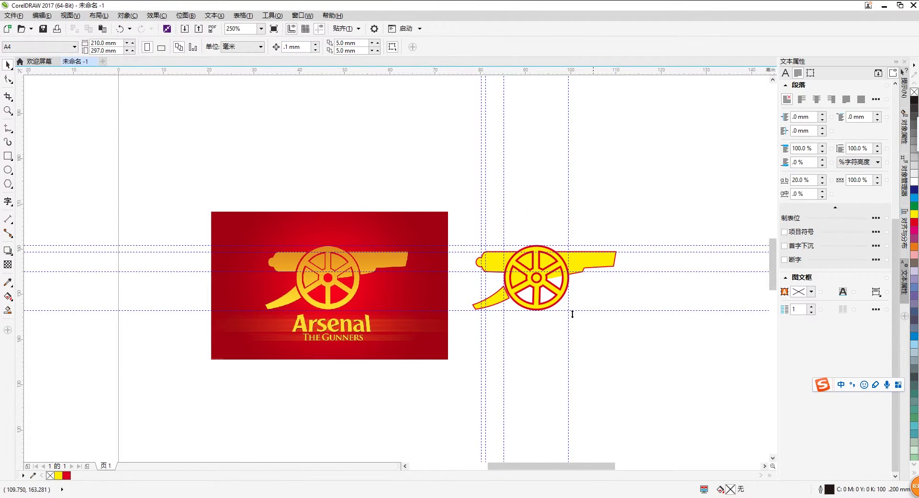
Move the red reference image about 14 mm left, away from the traced cannon
scroll(560, 326, "up", 1)
scroll(560, 326, "down", 1)
left_click_drag(493, 242, 653, 332)
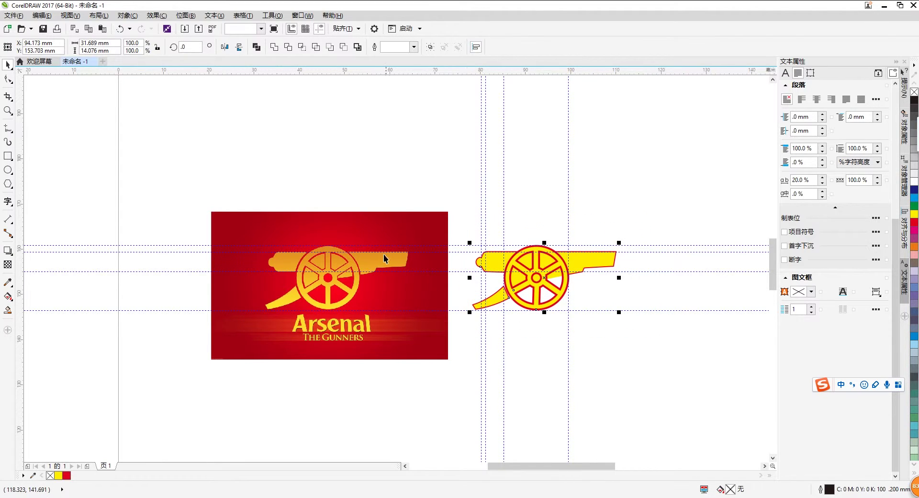
left_click(394, 223)
left_click_drag(394, 223, 330, 223)
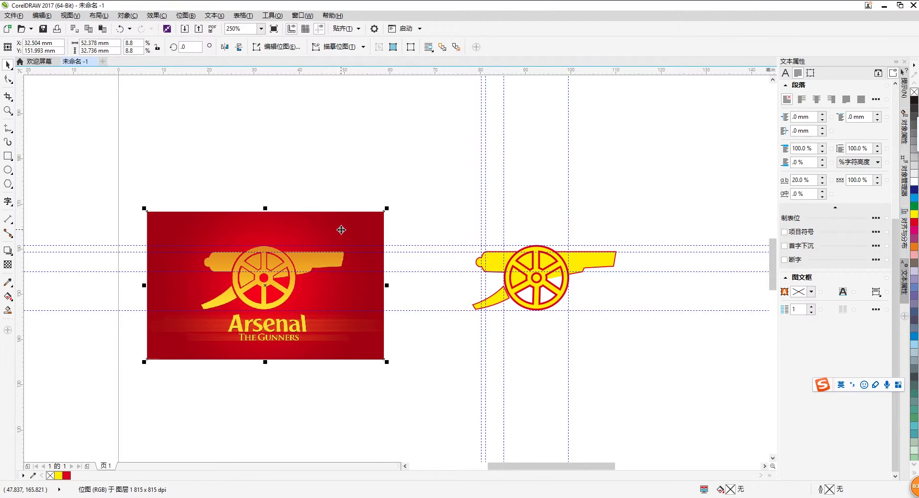
Draw a rectangle about 50.4 by 30.8 mm over the traced cannon, filled red with no outline
left_click(8, 156)
mouse_move(421, 202)
left_mouse_down()
mouse_move(654, 354)
mouse_move(649, 341)
left_mouse_up()
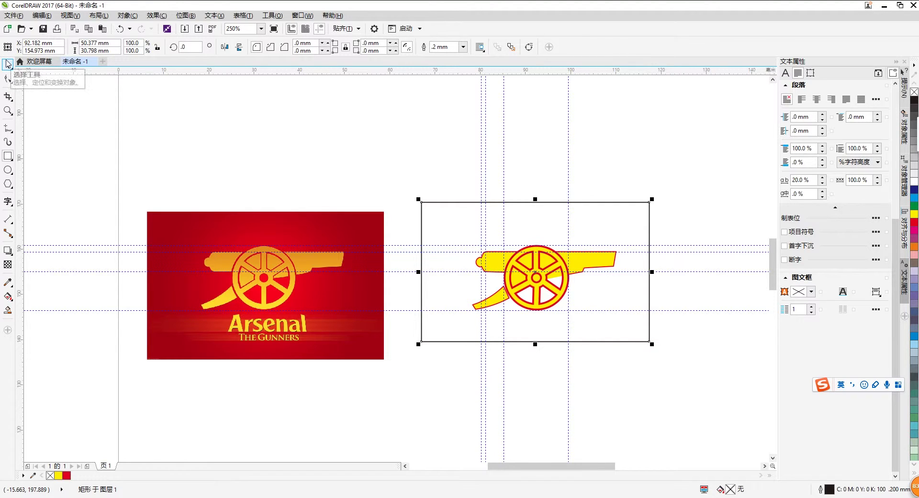
left_click(915, 222)
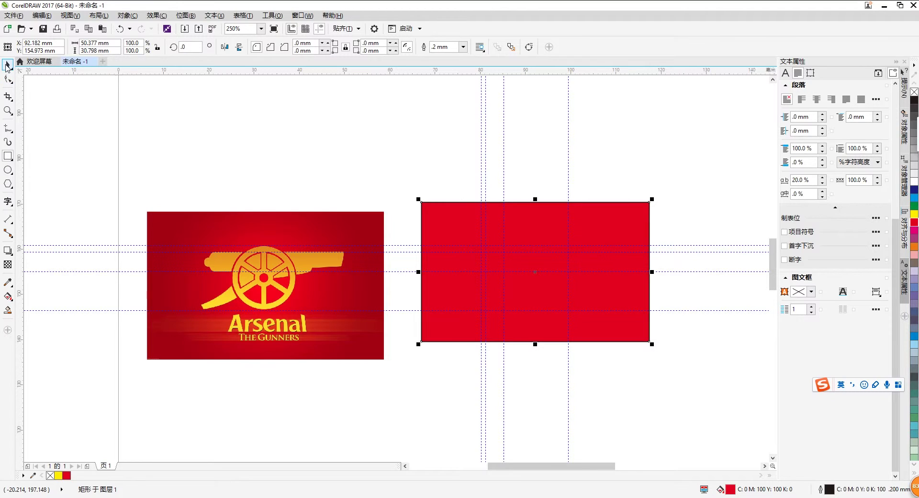
right_click(914, 90)
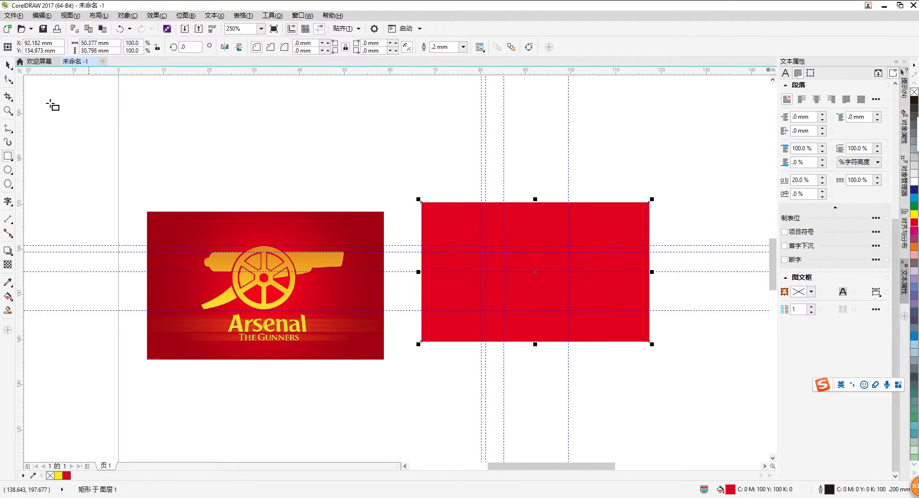
Send the red rectangle to the back of the layer, behind the cannon, and deselect it
left_click(10, 66)
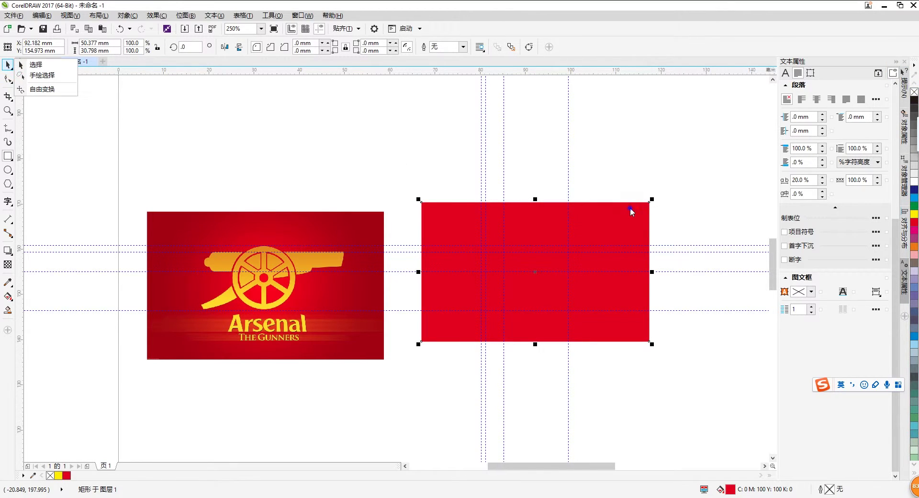
left_click(630, 208)
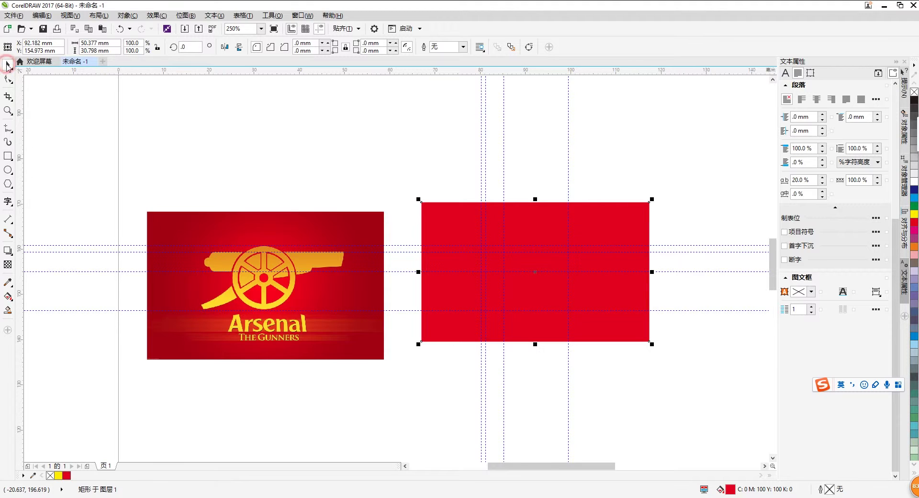
left_click(8, 79)
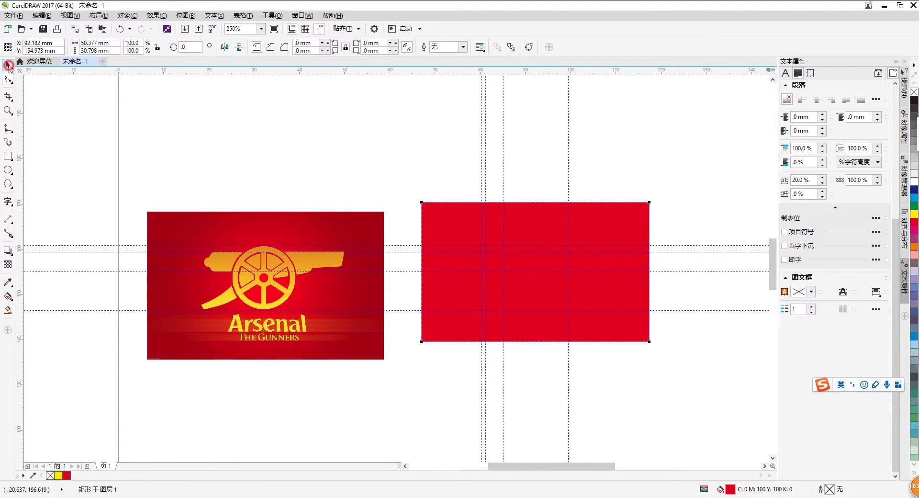
left_click(8, 64)
right_click(639, 216)
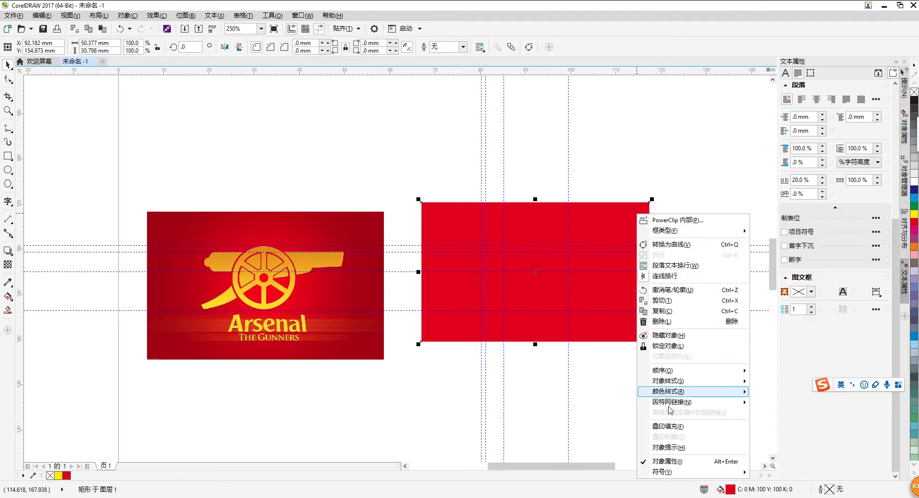
mouse_move(728, 377)
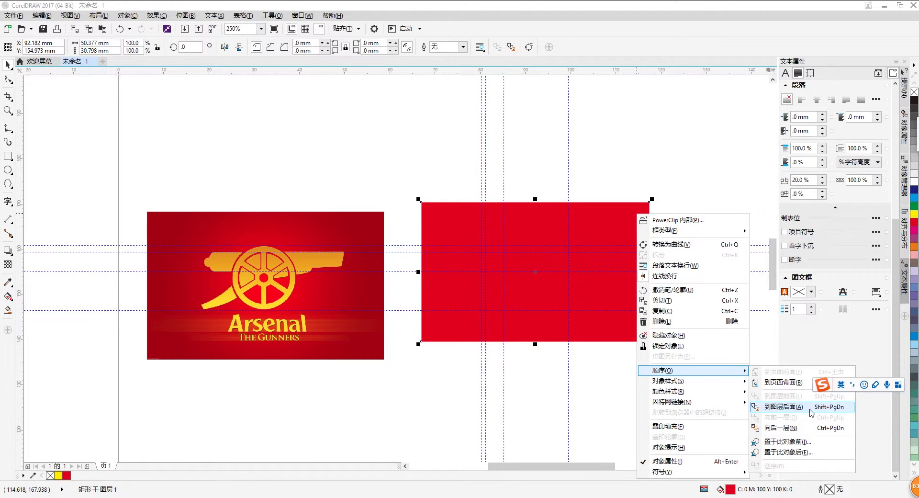
left_click(810, 407)
left_click(712, 224)
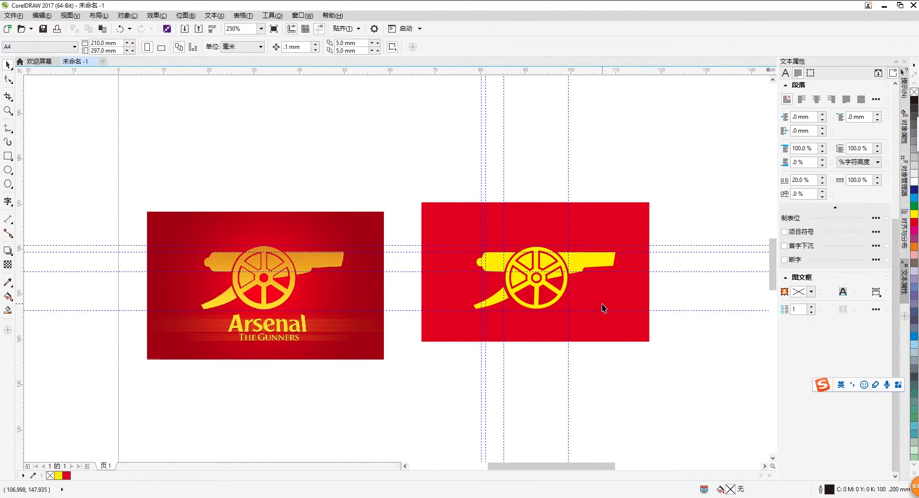
Move the red background rectangle down about 3 mm behind the cannon
scroll(601, 310, "up", 2)
scroll(548, 301, "down", 2)
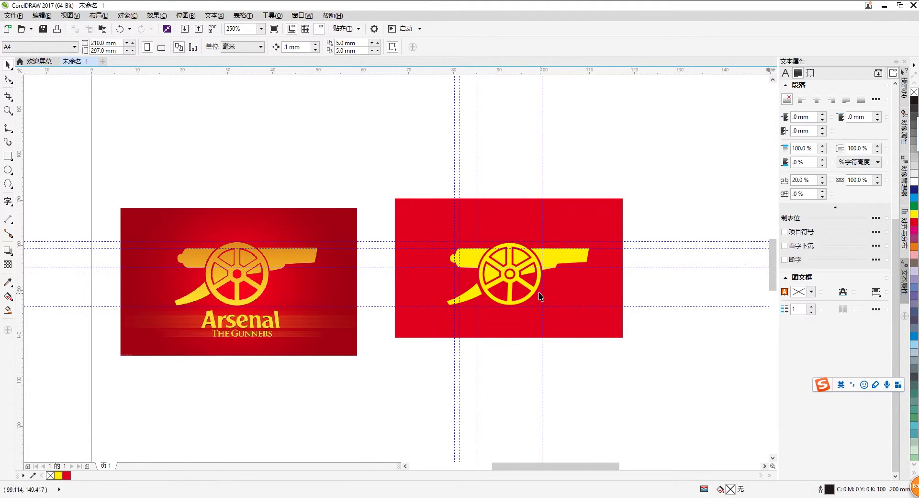
left_click(561, 209)
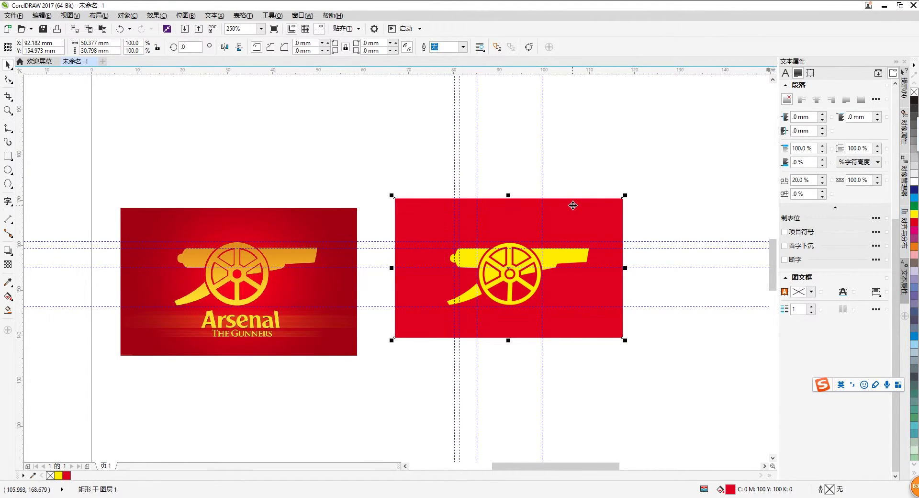
left_click_drag(573, 207, 573, 221)
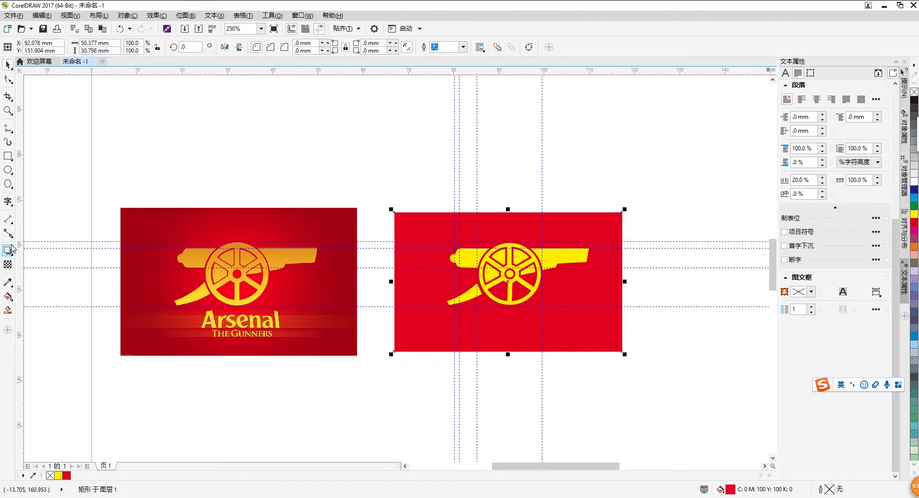
Add the artistic text "Arsenal" below the cannon on the red background, with only the first letter capitalised
left_click(8, 203)
left_click(465, 326)
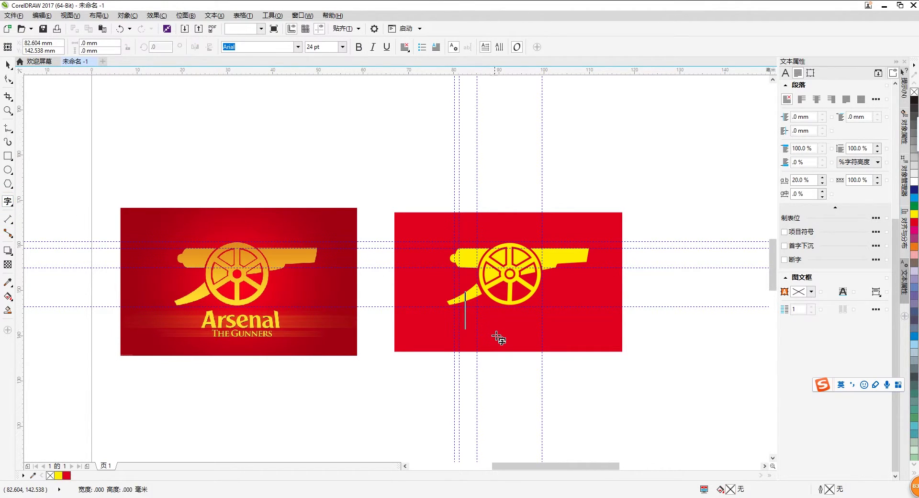
type("AR")
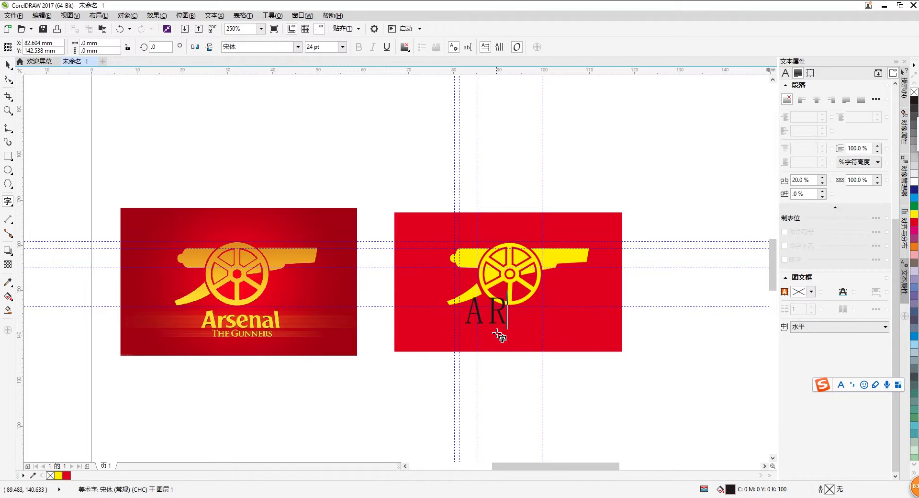
type("SE")
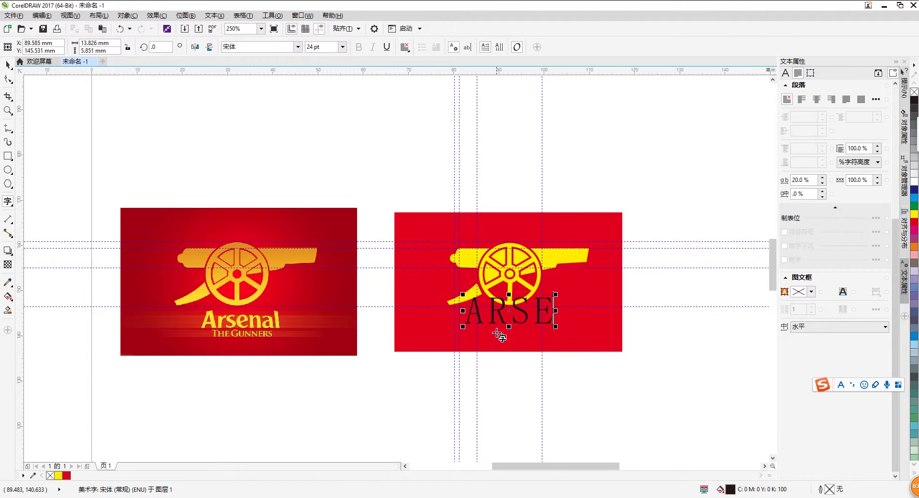
key("BackSpace")
key("BackSpace")
key("BackSpace")
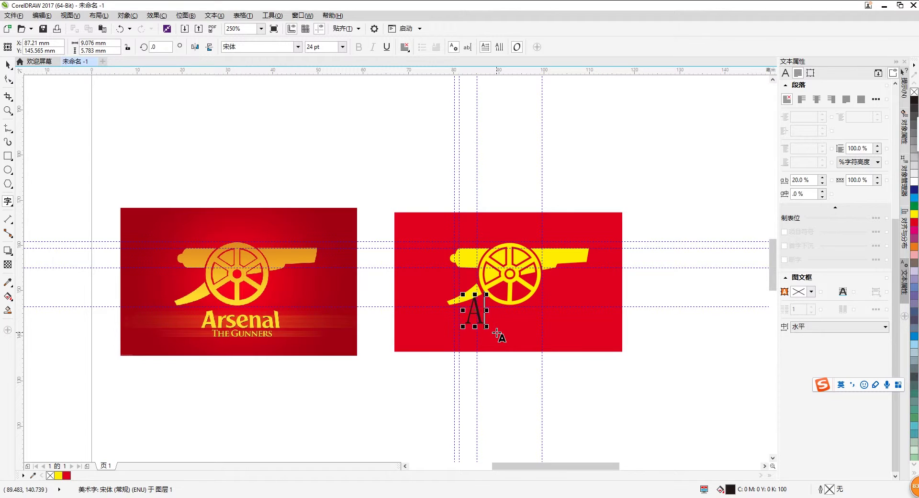
type("rse")
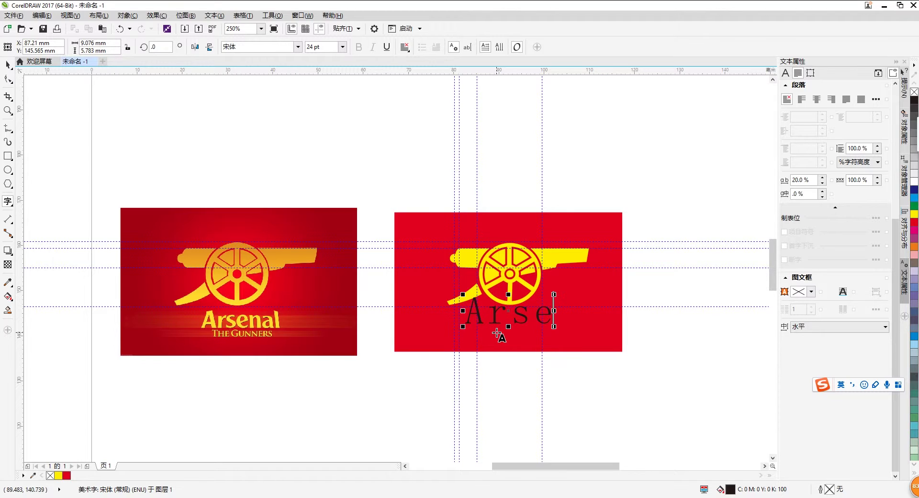
type("nal")
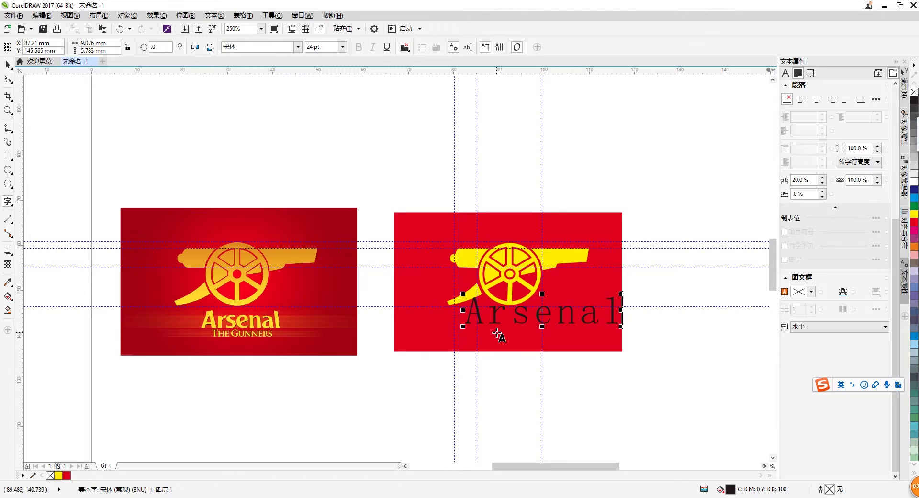
Browse the fonts with live preview and set the whole "Arsenal" text to MS PGothic
key("ctrl+a")
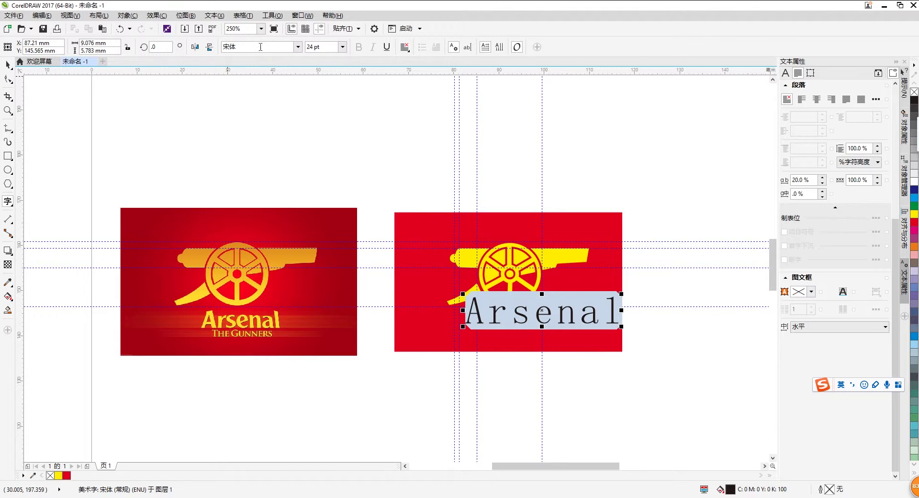
left_click(297, 47)
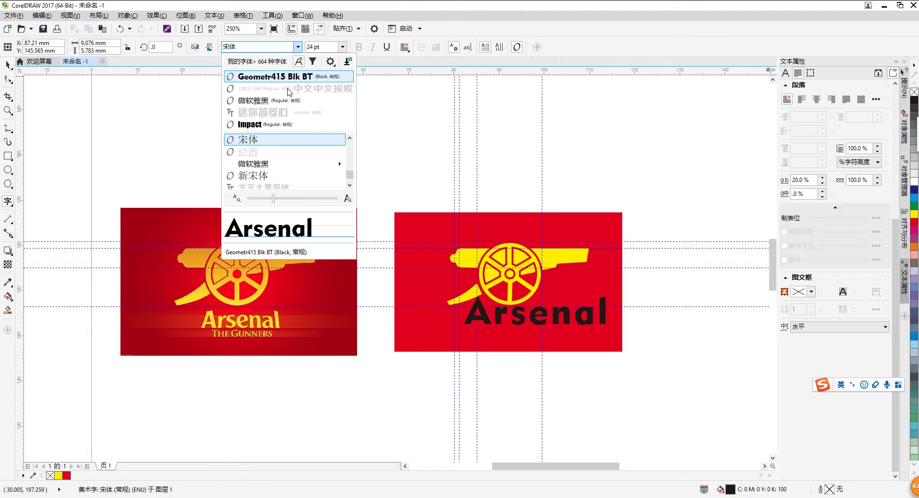
left_click(349, 174)
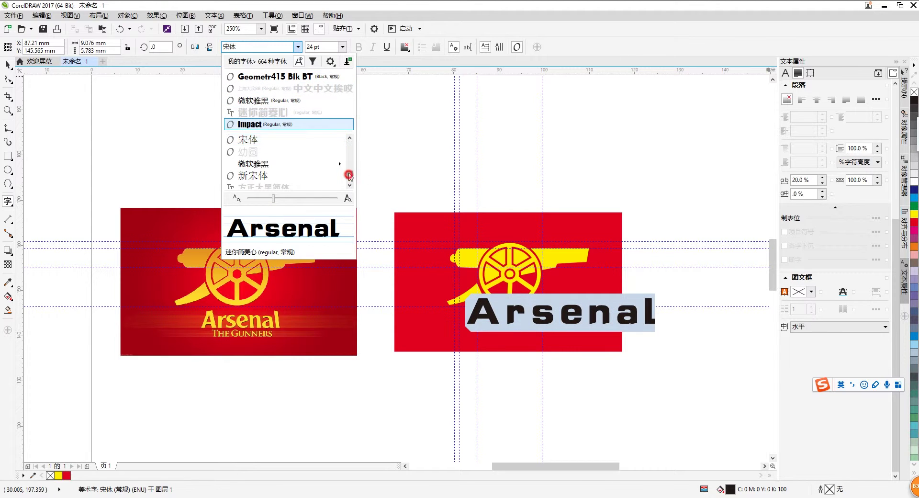
left_click_drag(349, 175, 349, 164)
scroll(316, 162, "down", 1)
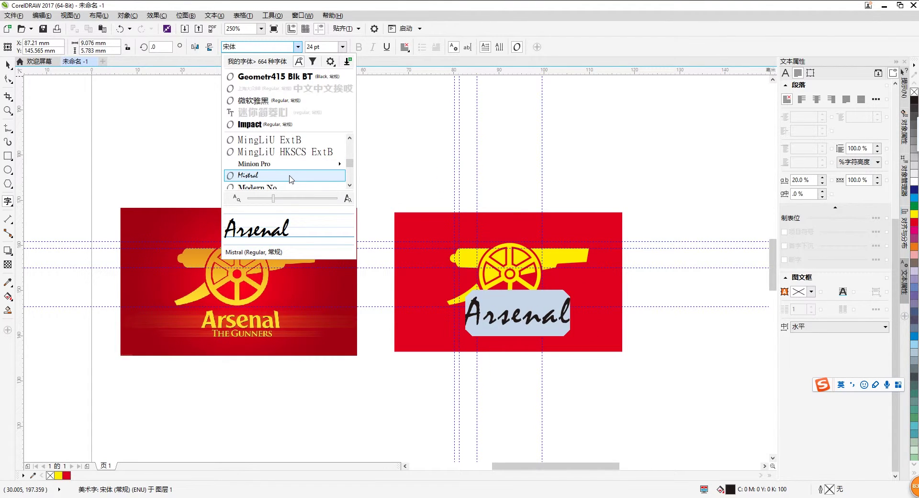
scroll(290, 177, "down", 1)
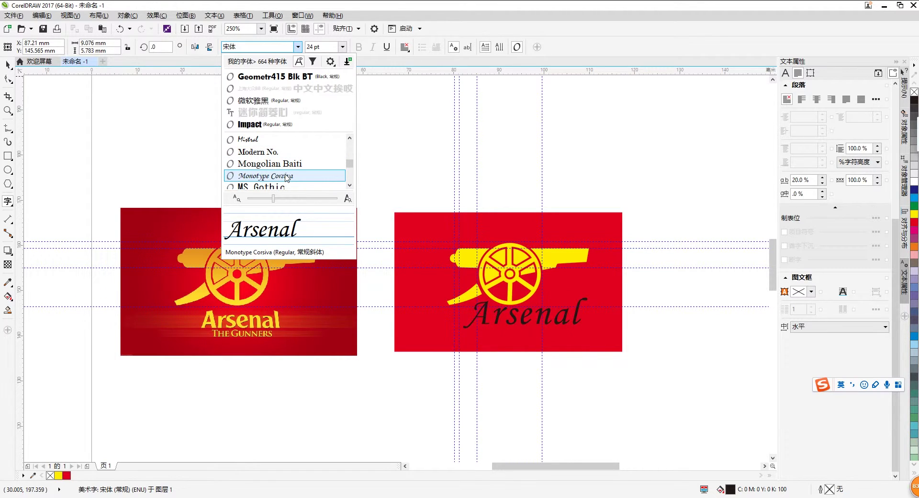
scroll(286, 177, "down", 1)
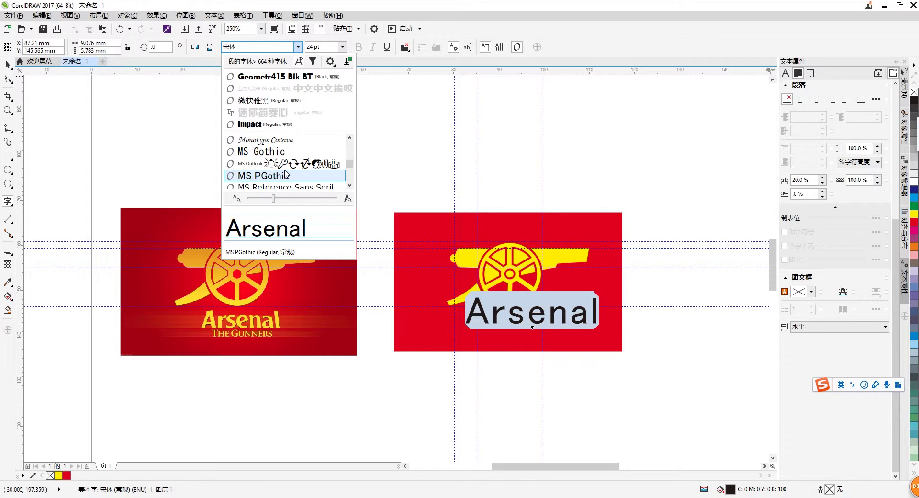
scroll(286, 175, "down", 1)
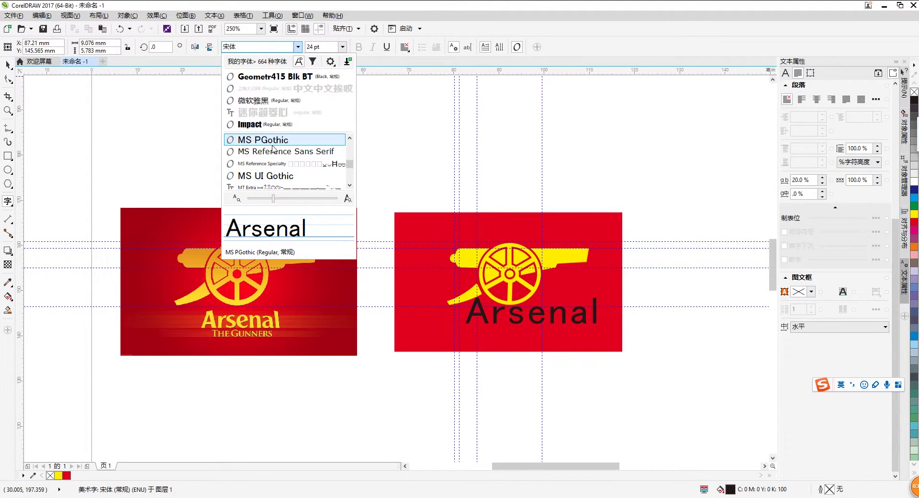
left_click(273, 145)
Move the "Arsenal" text about 3.4 mm left and 2.4 mm down, and tighten its character spacing to about -15.8%
left_click(8, 64)
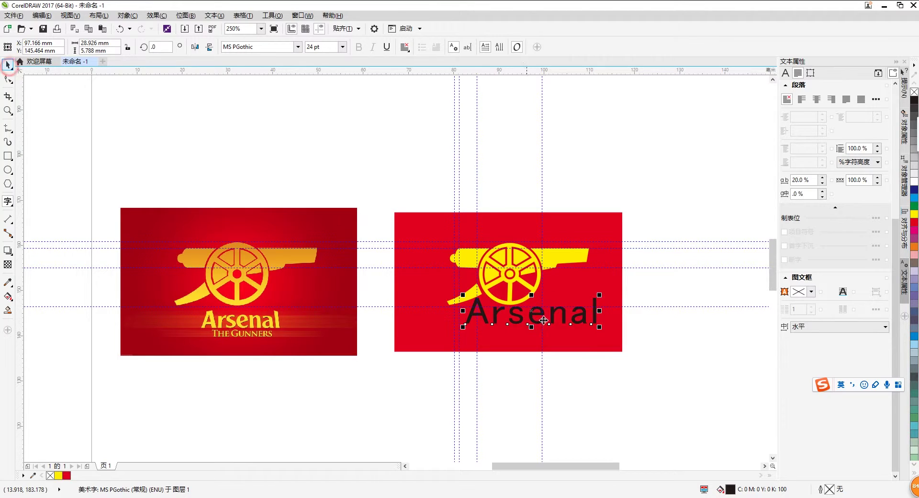
left_click_drag(541, 313, 525, 325)
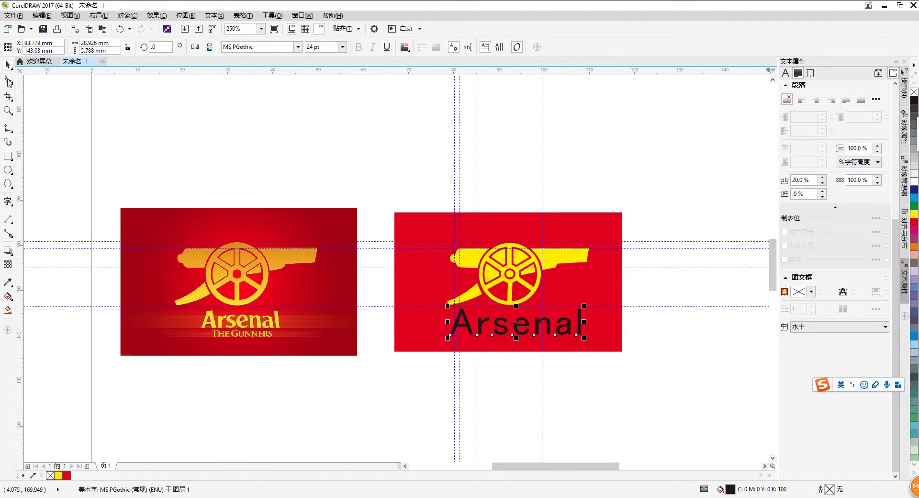
left_click(7, 79)
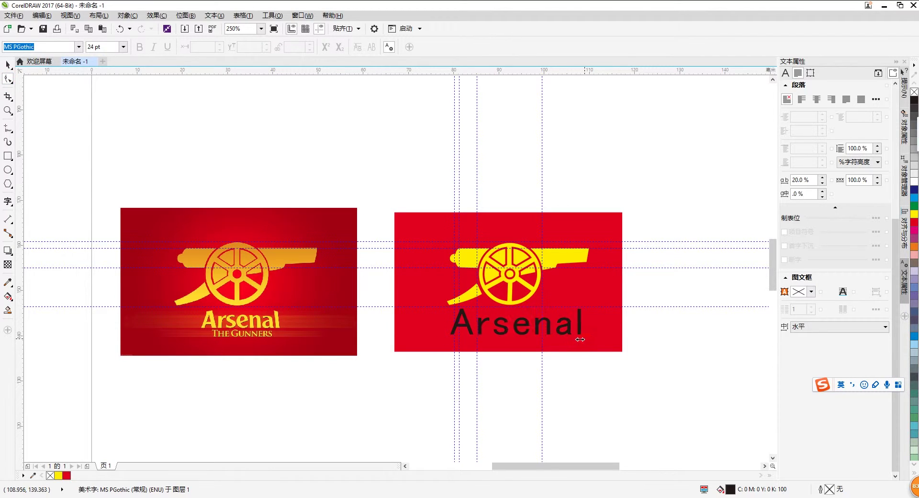
left_click_drag(565, 339, 558, 339)
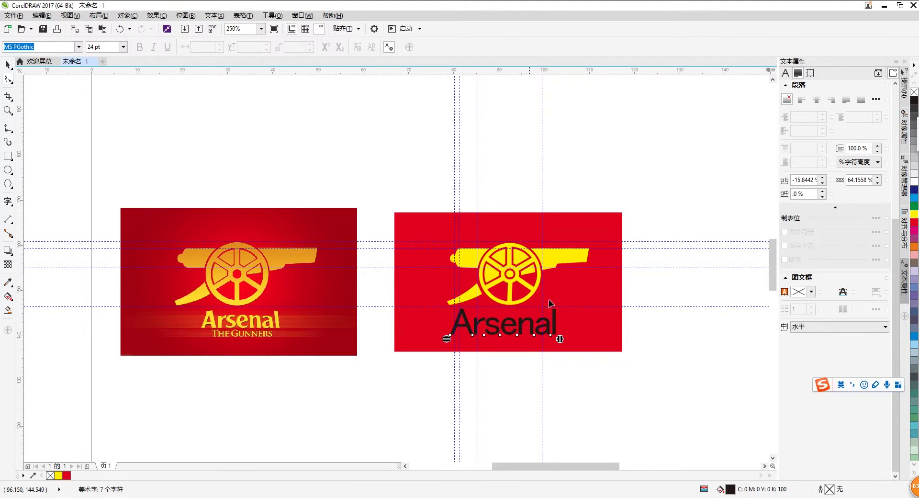
Fill the "Arsenal" text with yellow and shift it slightly right so it sits centred beneath the cannon wheel
left_click(9, 64)
left_click(914, 214)
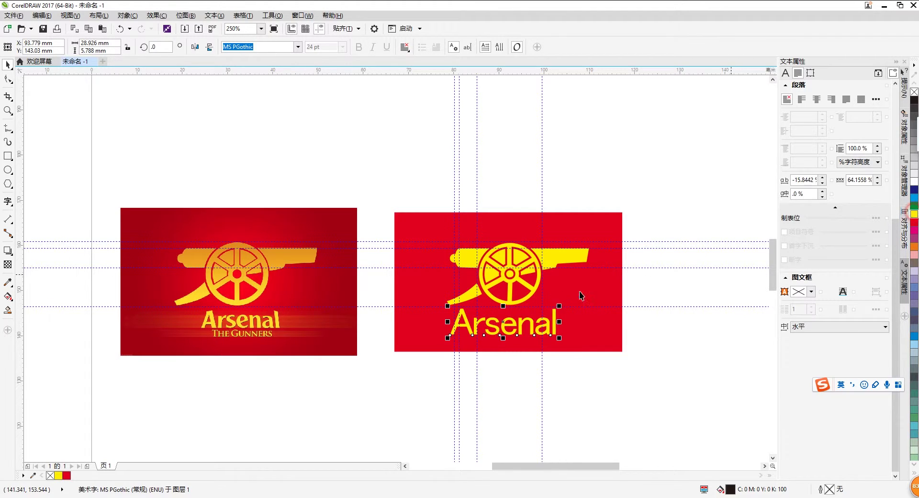
left_click_drag(523, 326, 529, 329)
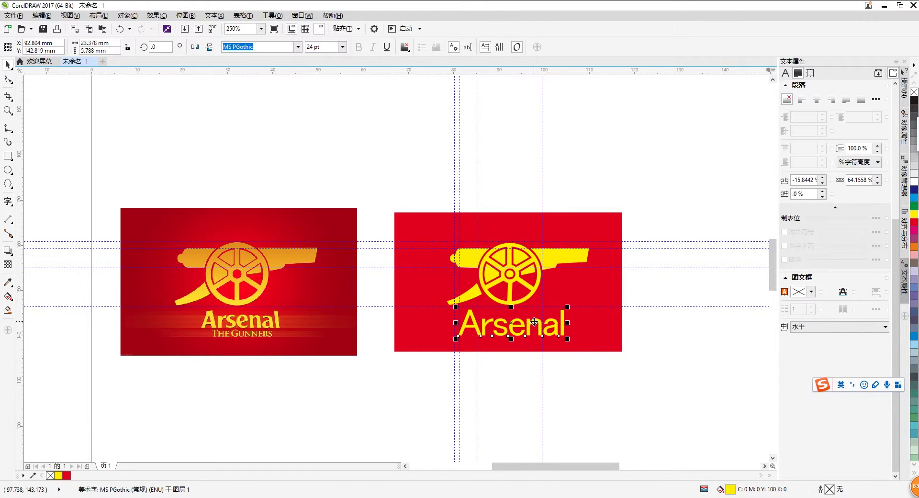
Duplicate the "Arsenal" text about 4.3 mm below the original and replace the copy's wording with "THE GUNNERS"
left_click_drag(534, 322, 537, 340)
right_click(536, 340)
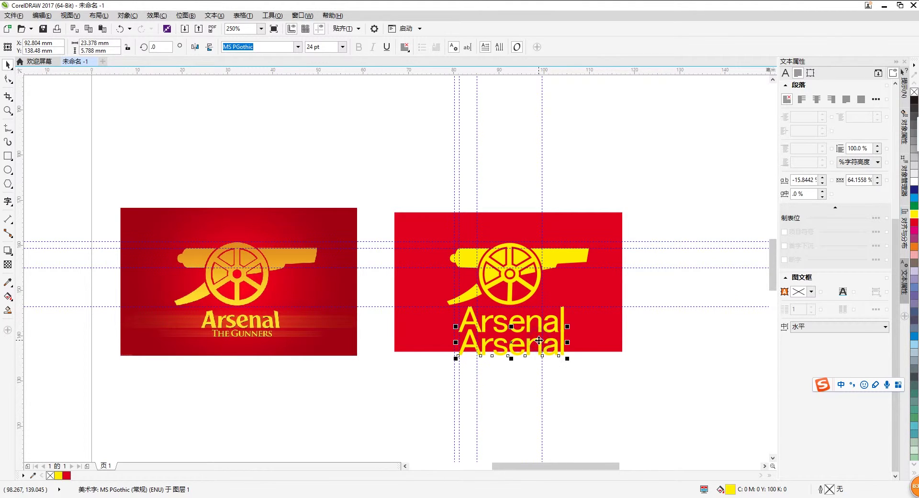
left_click(7, 202)
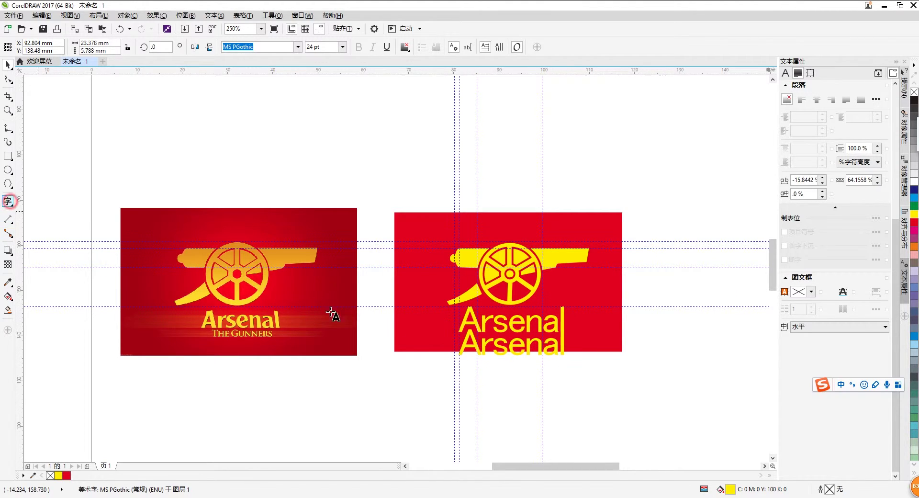
left_click(494, 345)
double_click(494, 345)
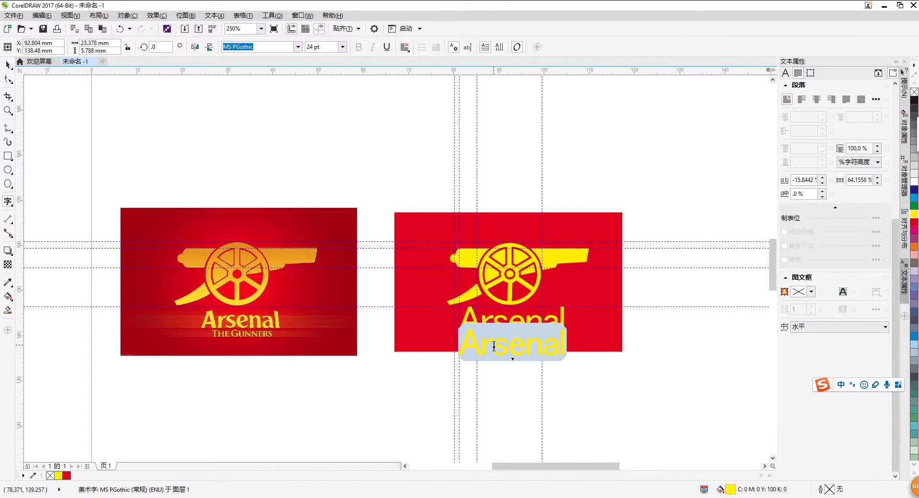
type("TH")
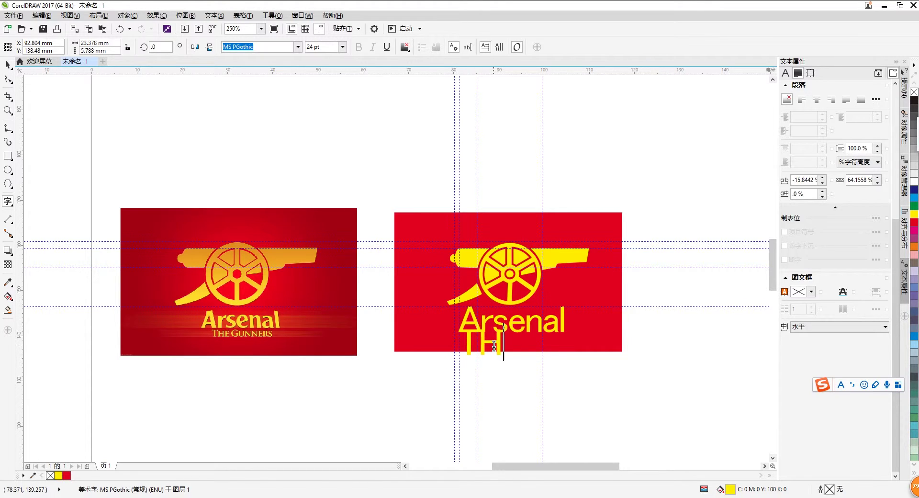
type("E GU")
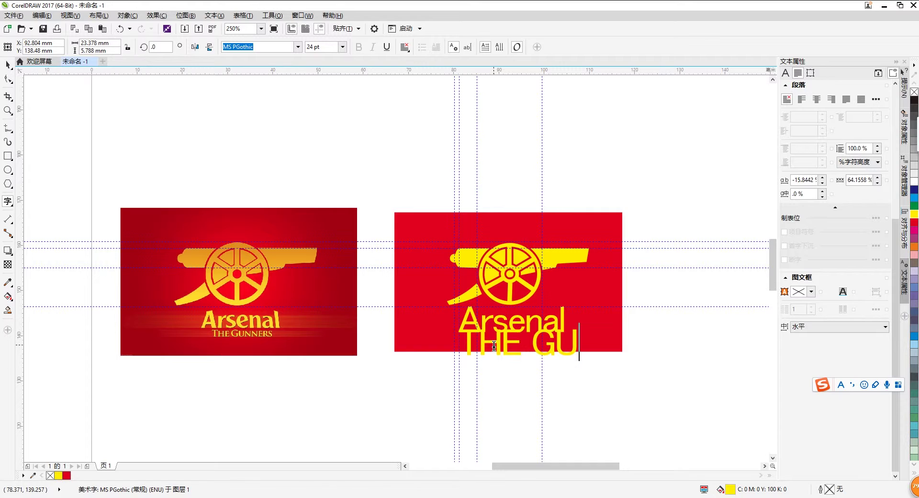
type("NNE")
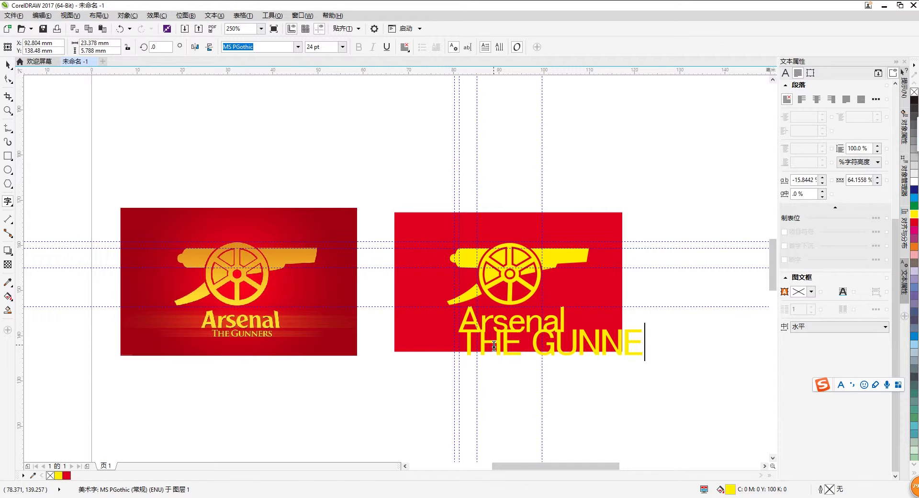
type("RS")
left_click(611, 331)
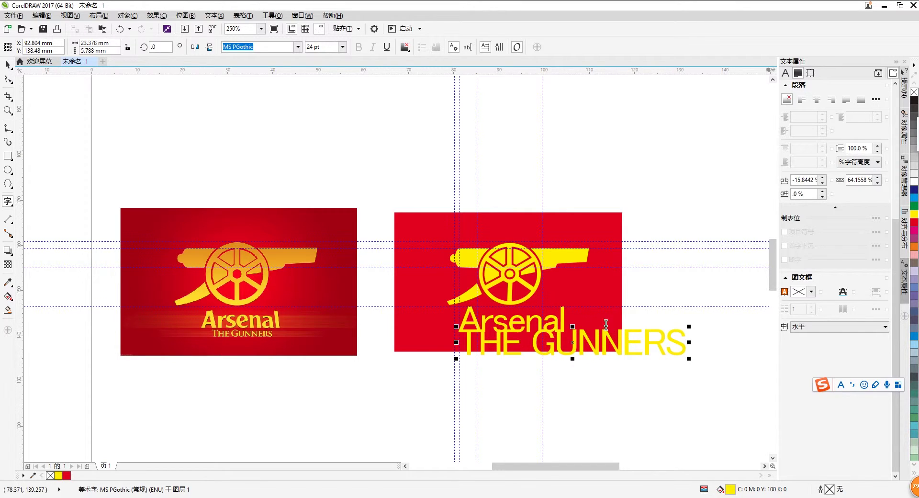
Try to set the font size of the "THE GUNNERS" text to 10 pt
left_click(334, 46)
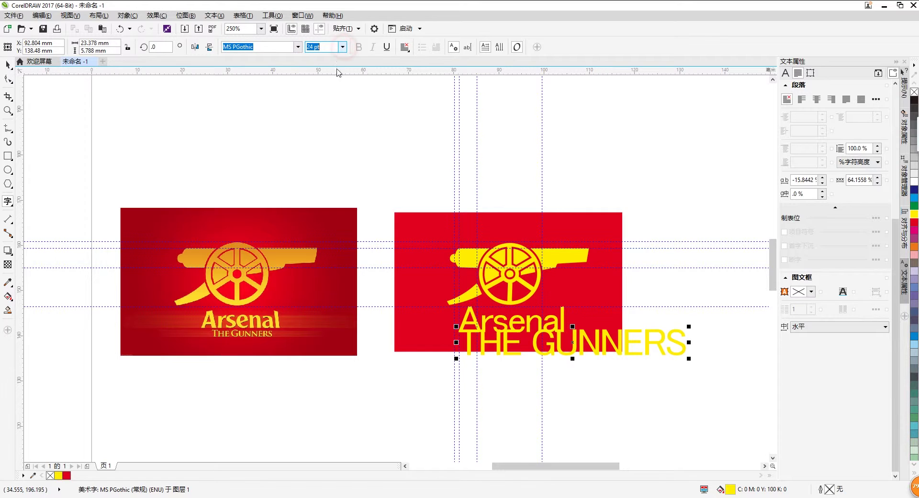
left_click(342, 47)
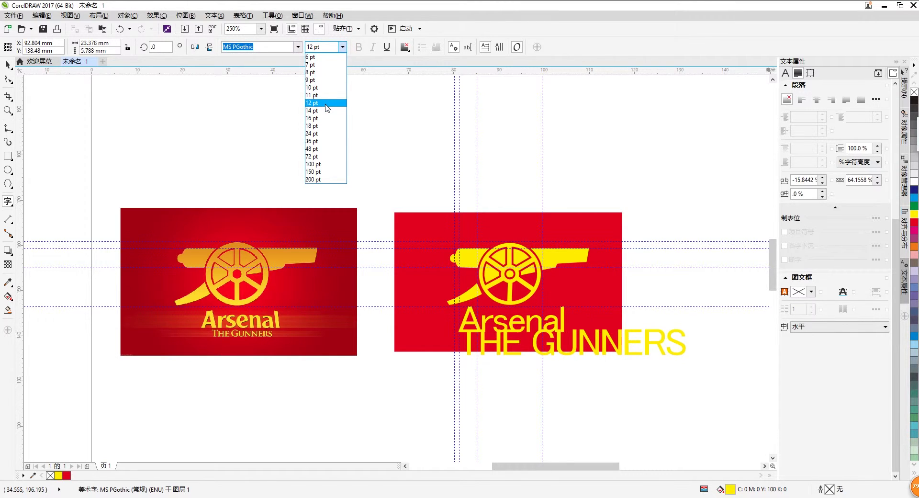
left_click(324, 88)
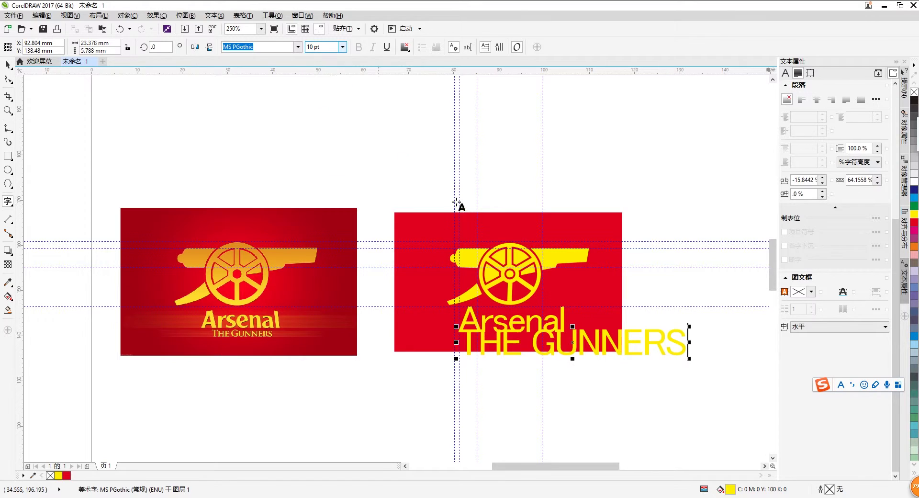
Select all characters of "THE GUNNERS" and set their font size to 7 pt
key("ctrl+a")
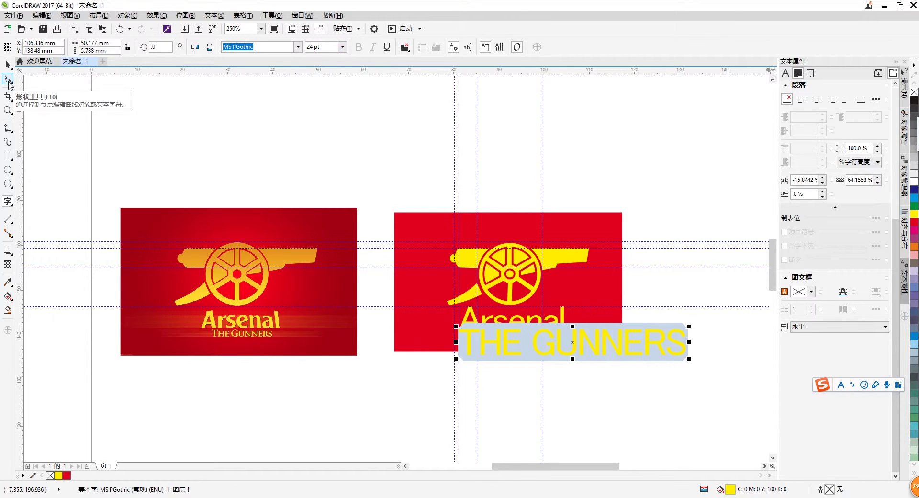
left_click(343, 46)
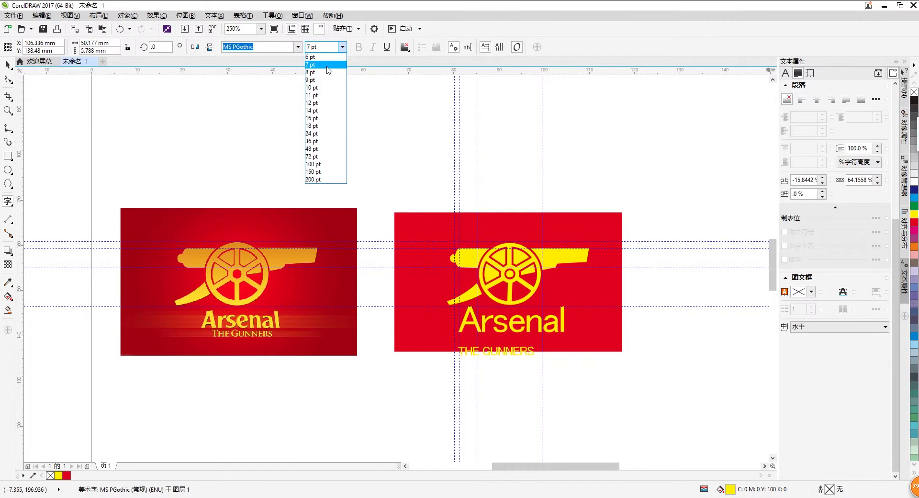
left_click(326, 65)
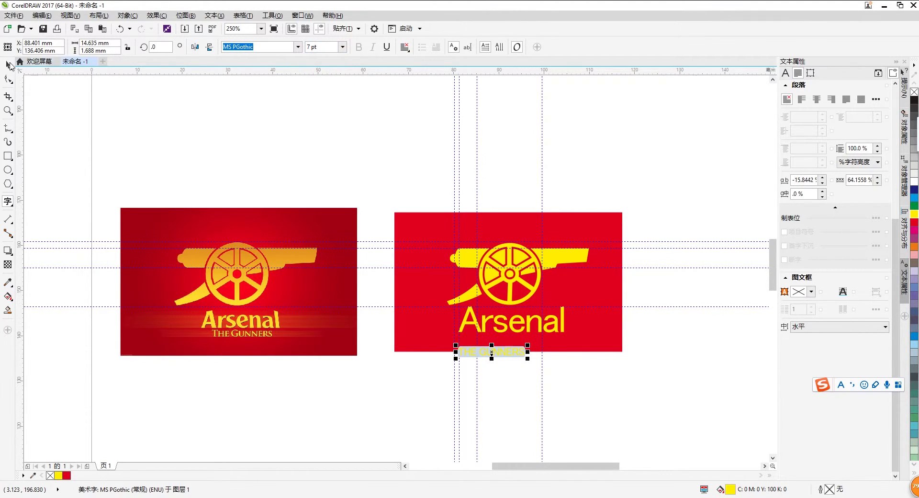
Move the "THE GUNNERS" text up and right so it sits centred directly beneath "Arsenal", and deselect it
left_click(8, 64)
left_click_drag(515, 350, 535, 343)
left_click_drag(535, 343, 535, 341)
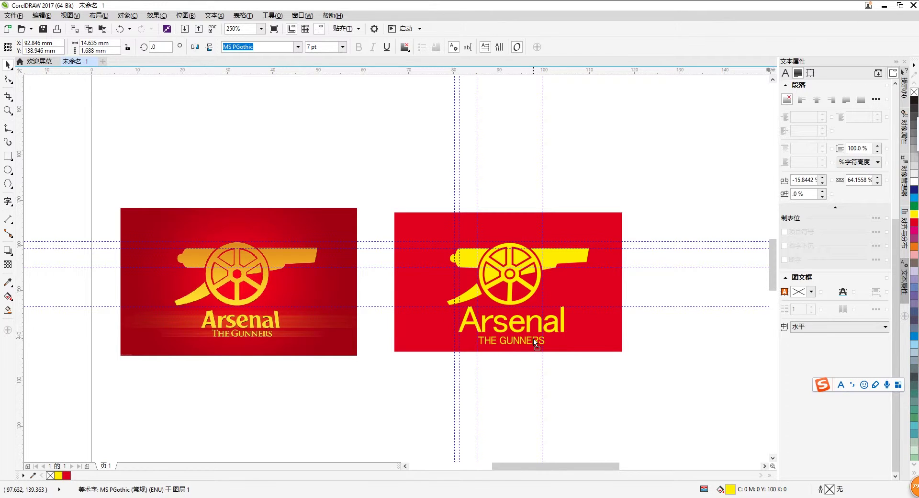
left_click(674, 326)
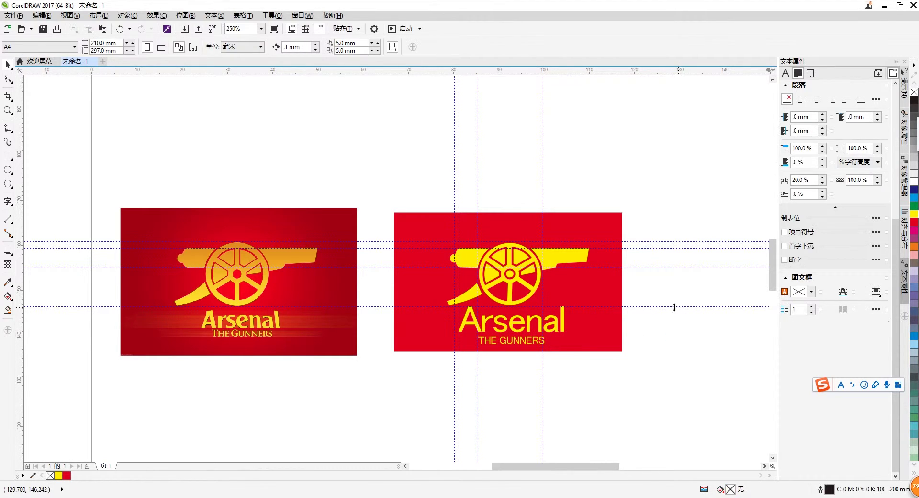